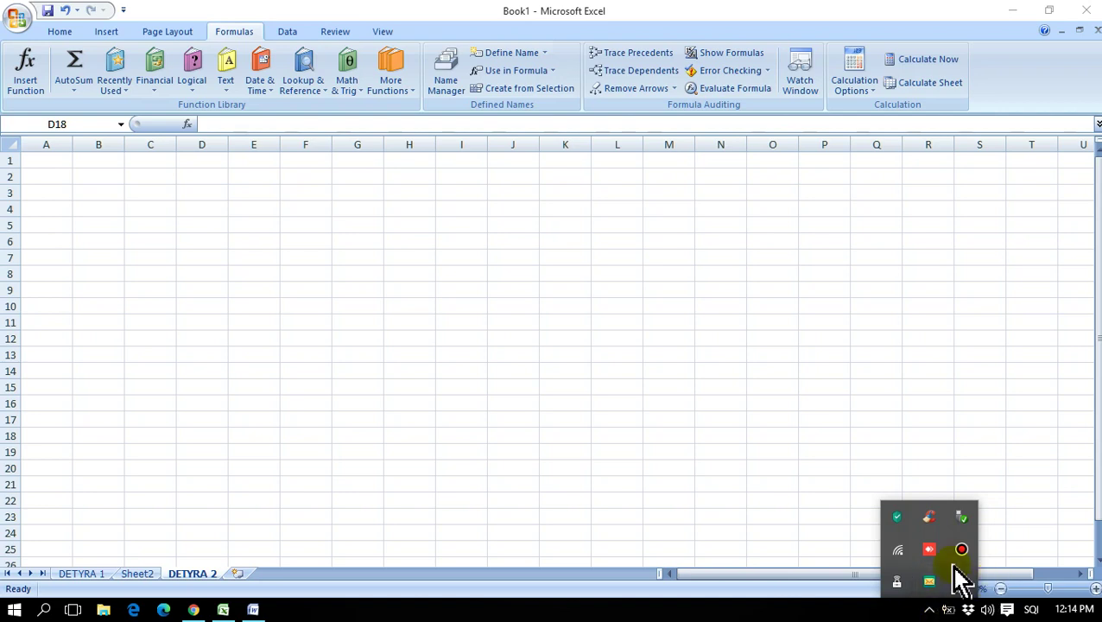
Step: Apply All Borders to every cell of the A1:H12 range on the DETYRA 2 sheet
{"action": "key", "text": "Escape"}
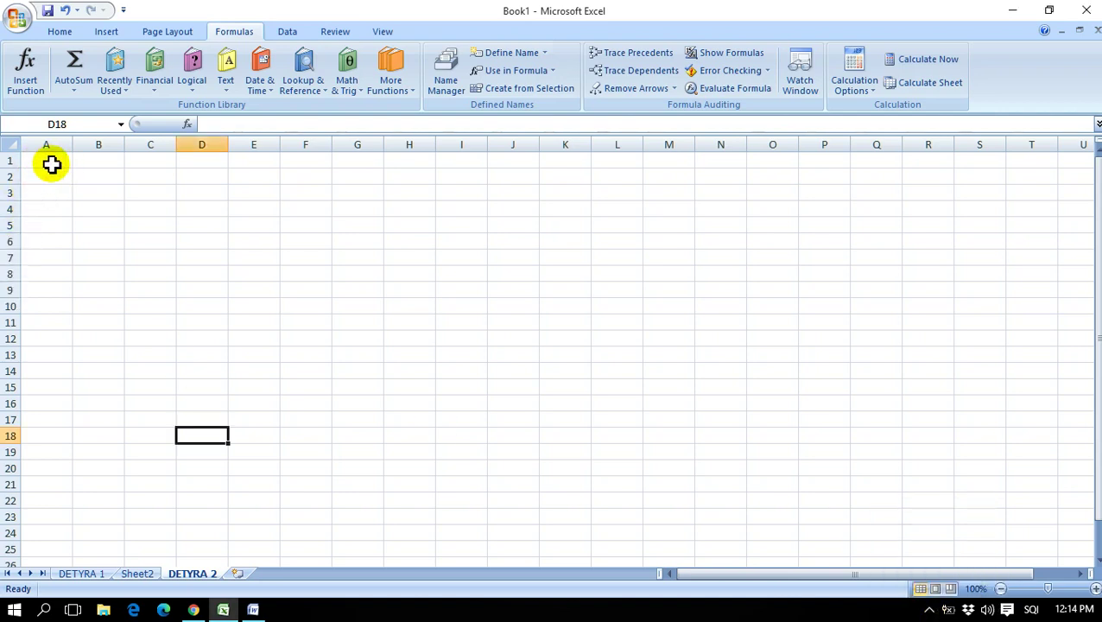
{"action": "left_click", "coordinate": [47, 161]}
{"action": "left_click", "coordinate": [60, 32]}
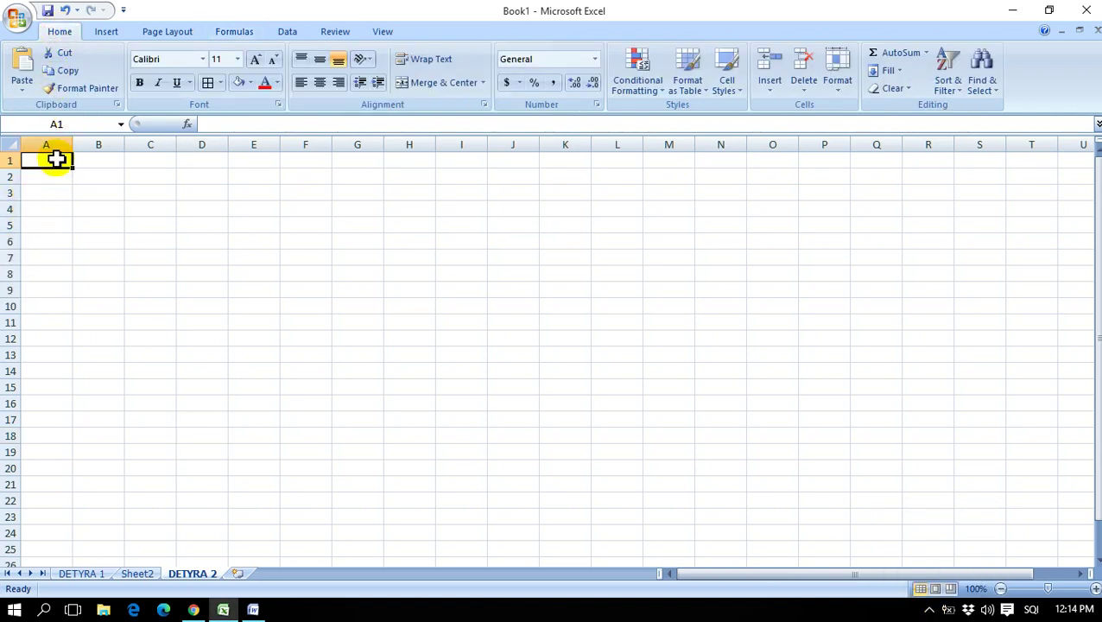
{"action": "mouse_move", "coordinate": [57, 164]}
{"action": "left_mouse_down"}
{"action": "mouse_move", "coordinate": [405, 165]}
{"action": "mouse_move", "coordinate": [406, 340]}
{"action": "left_mouse_up"}
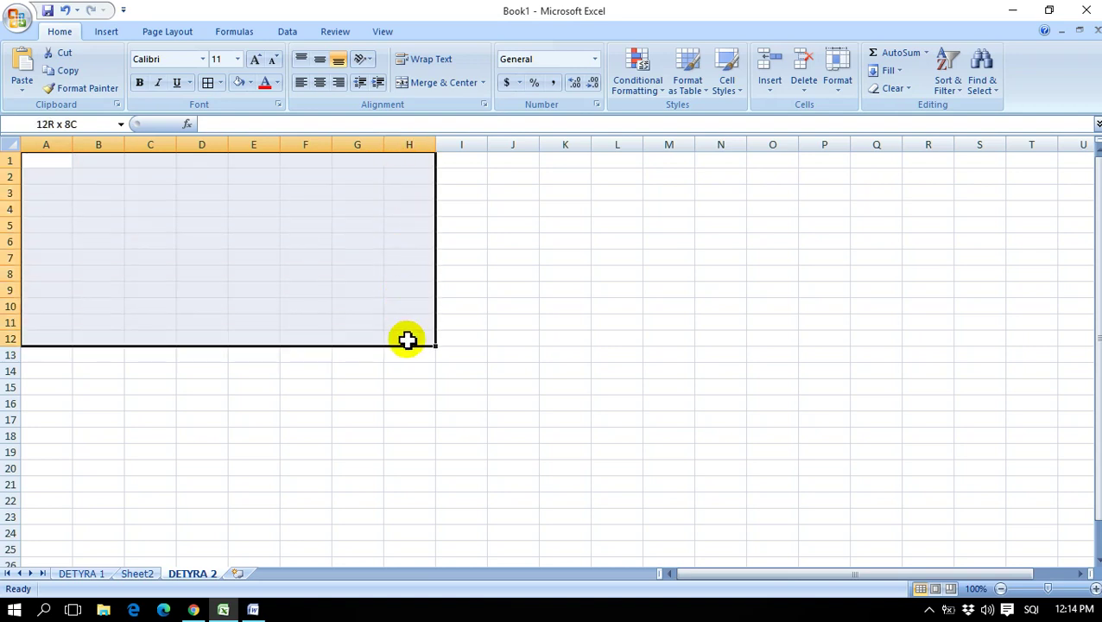
{"action": "left_click", "coordinate": [208, 82]}
{"action": "left_click", "coordinate": [372, 287]}
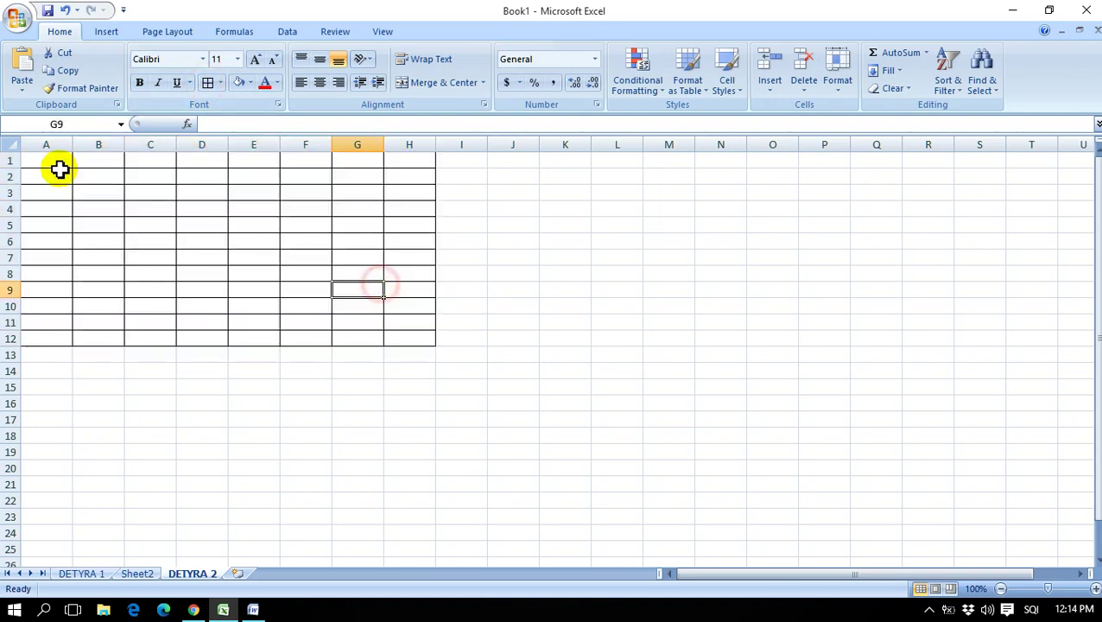
Step: Raise the A1:H12 text to 14 point and widen columns B through H
{"action": "left_click_drag", "start_coordinate": [47, 165], "coordinate": [410, 340]}
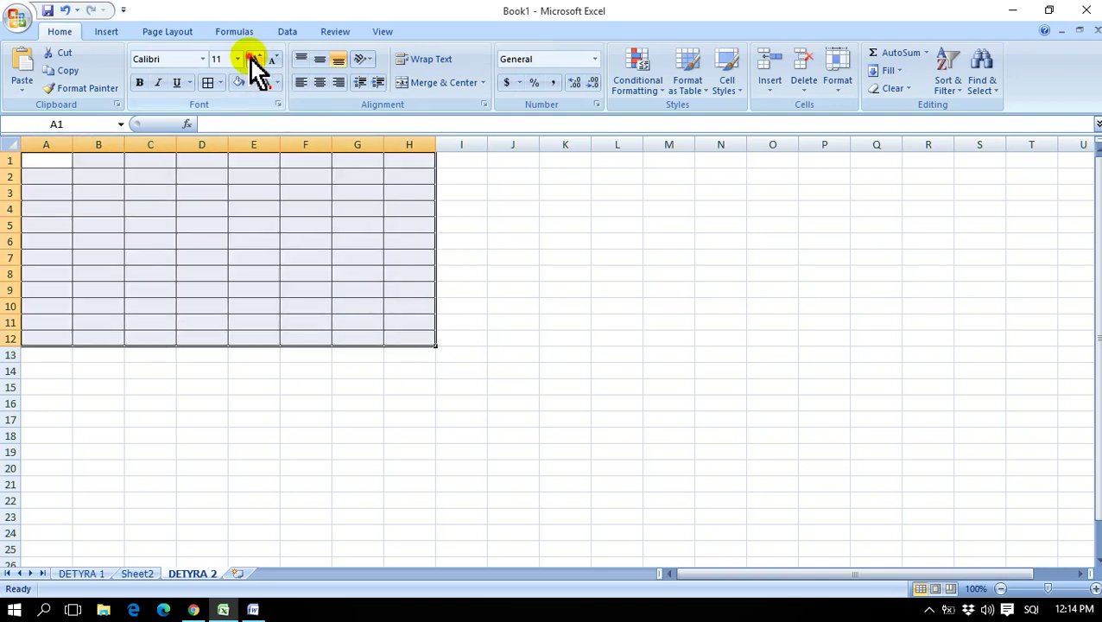
{"action": "left_click", "coordinate": [253, 60]}
{"action": "left_click", "coordinate": [253, 61]}
{"action": "left_click", "coordinate": [305, 222]}
{"action": "mouse_move", "coordinate": [71, 147]}
{"action": "left_mouse_down"}
{"action": "mouse_move", "coordinate": [50, 147]}
{"action": "mouse_move", "coordinate": [979, 148]}
{"action": "left_mouse_up"}
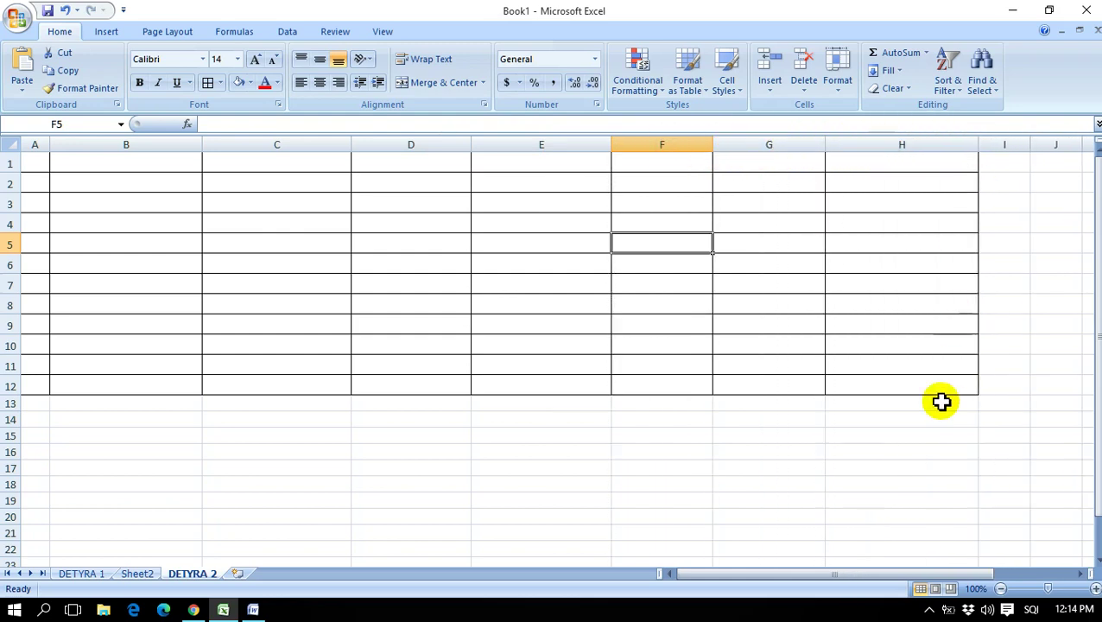
{"action": "left_click", "coordinate": [804, 434]}
Step: Merge and centre A1:H1 and enter the title 'PC SHOP'
{"action": "left_click_drag", "start_coordinate": [40, 165], "coordinate": [930, 165]}
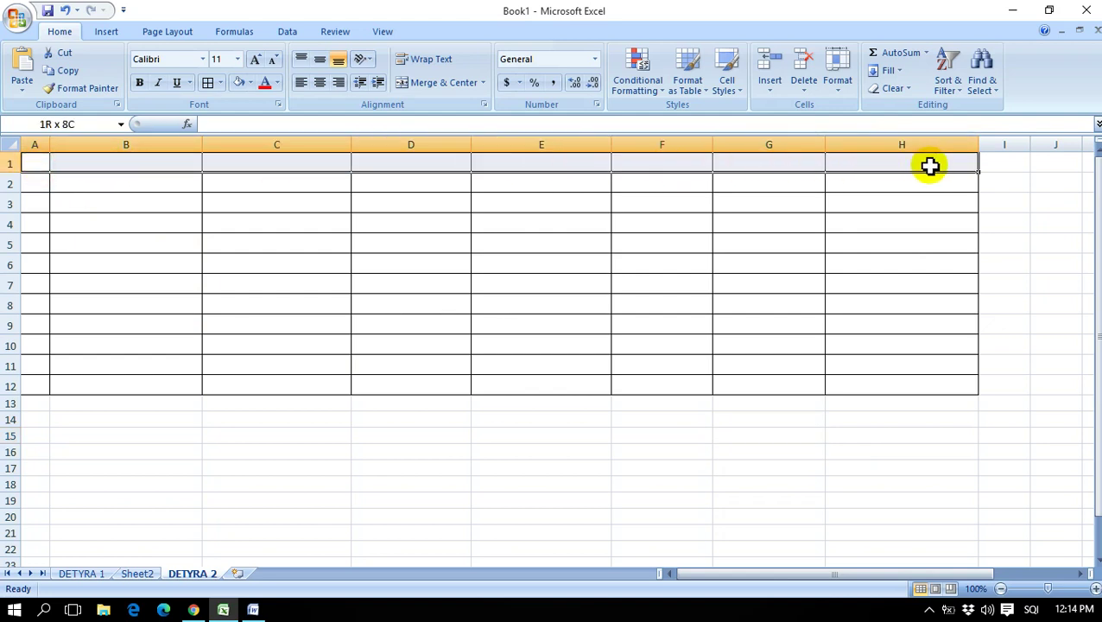
{"action": "left_click", "coordinate": [428, 84]}
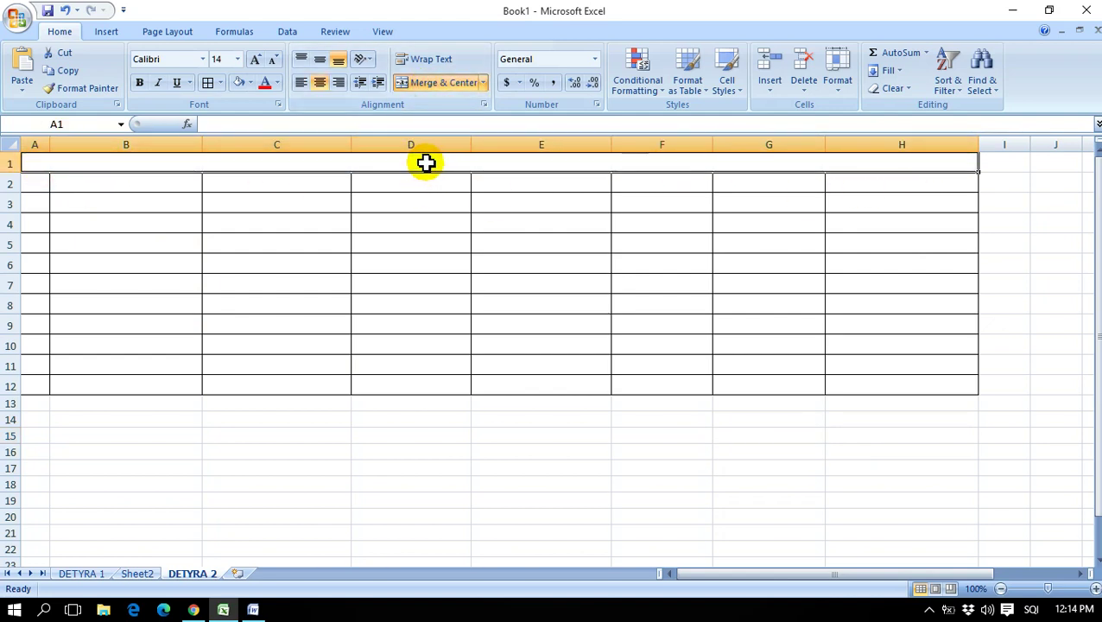
{"action": "type", "text": "PC SHOP"}
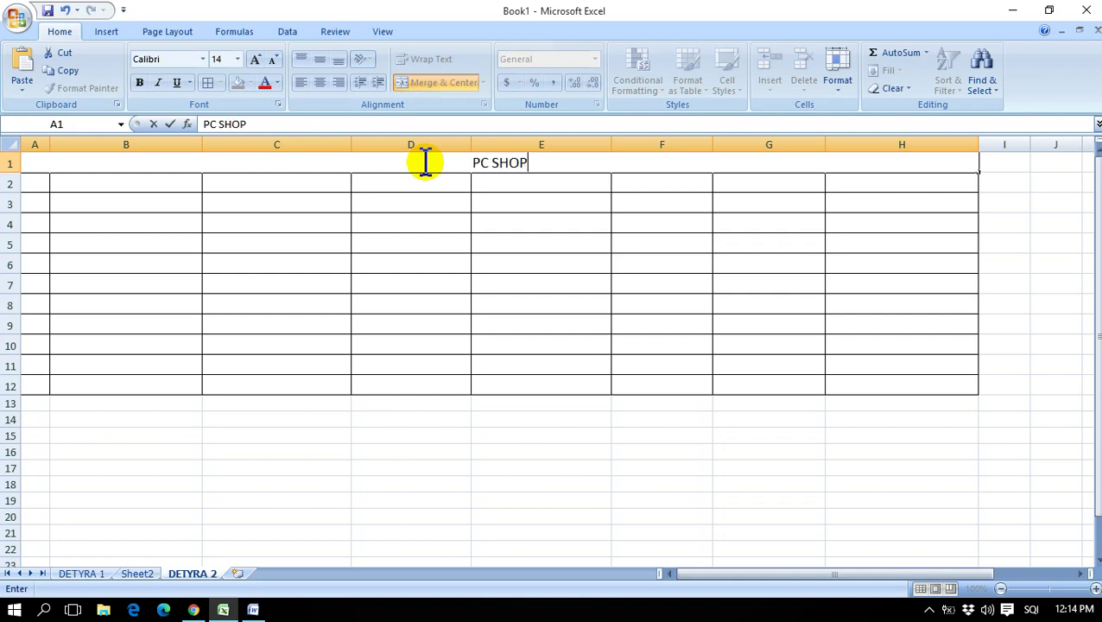
{"action": "left_click", "coordinate": [398, 221]}
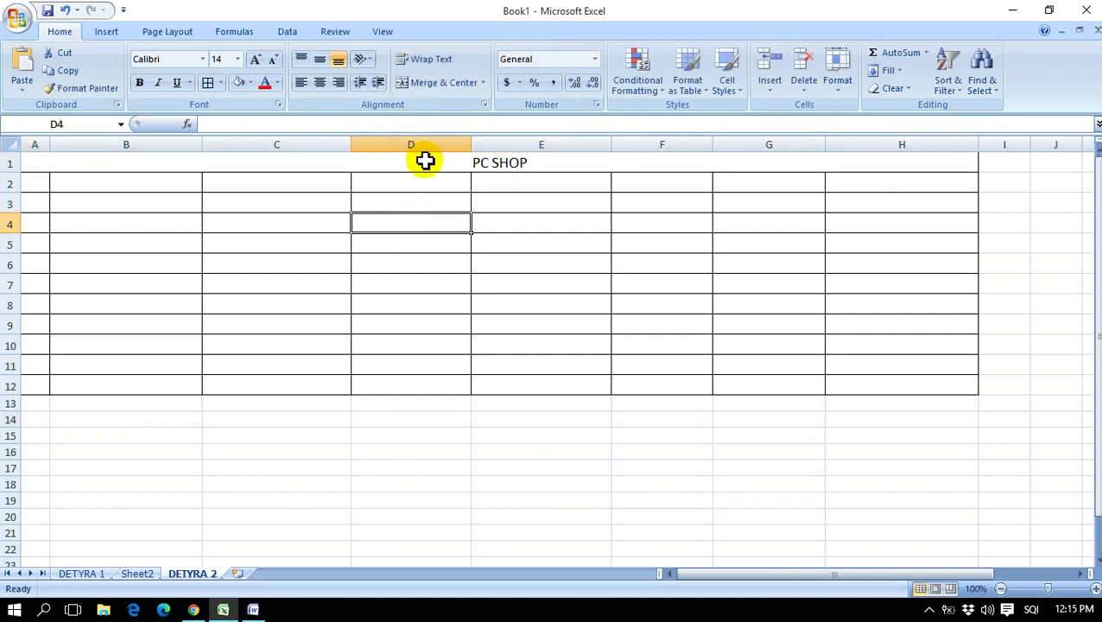
{"action": "left_click", "coordinate": [425, 162]}
Step: Style the PC SHOP title in 18-point Ageta Chubby with a grey fill
{"action": "left_click", "coordinate": [203, 59]}
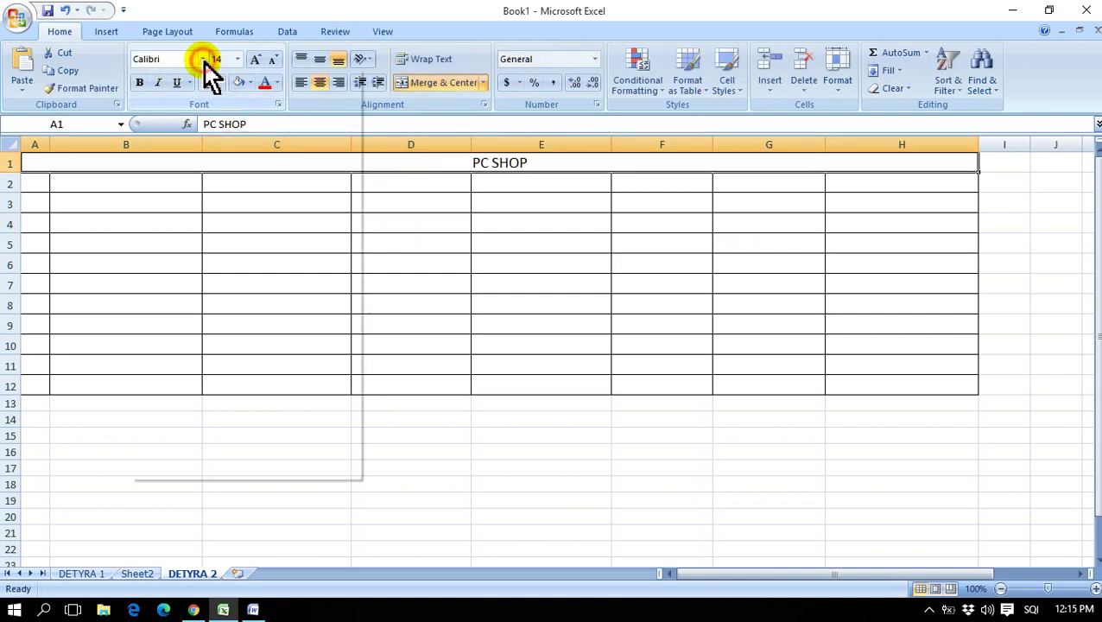
{"action": "left_click", "coordinate": [233, 172]}
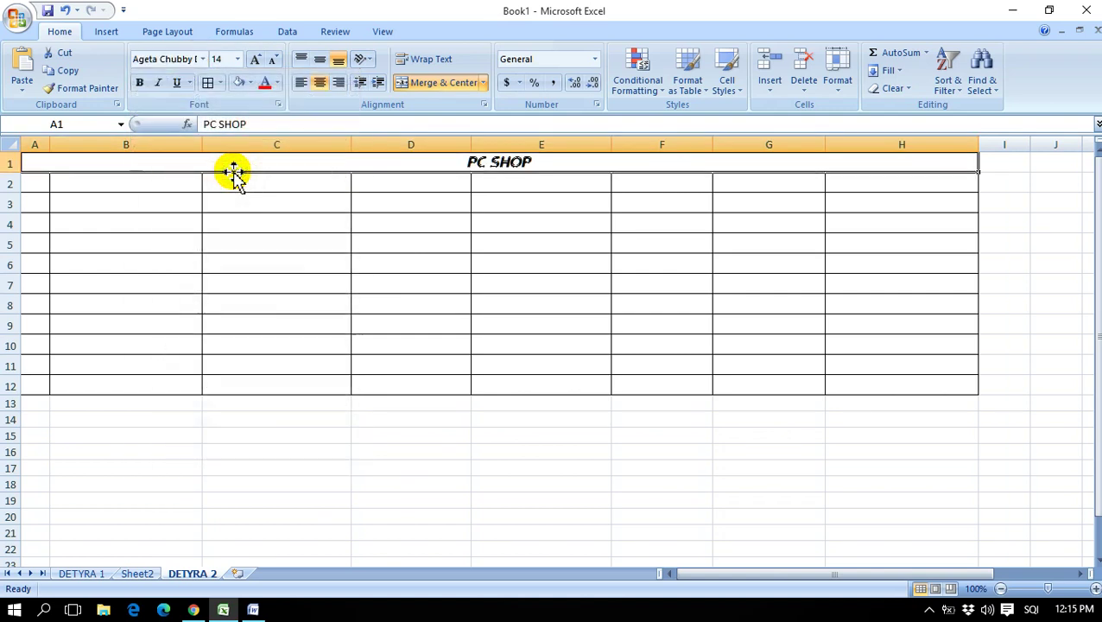
{"action": "left_click", "coordinate": [256, 58]}
{"action": "left_click", "coordinate": [257, 58]}
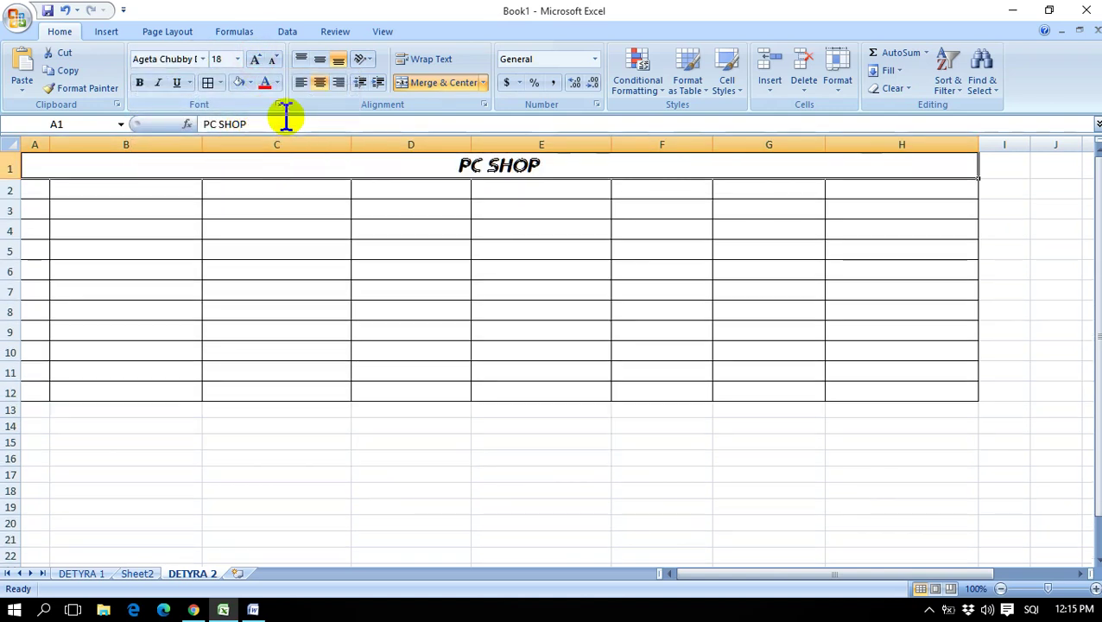
{"action": "left_click", "coordinate": [250, 82]}
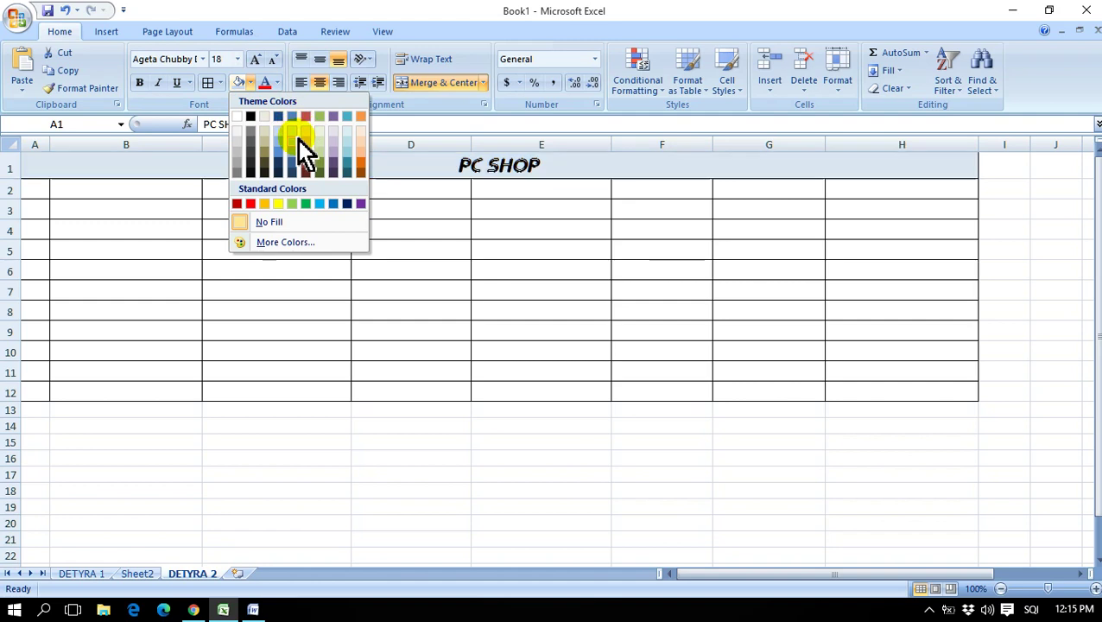
{"action": "left_click", "coordinate": [243, 160]}
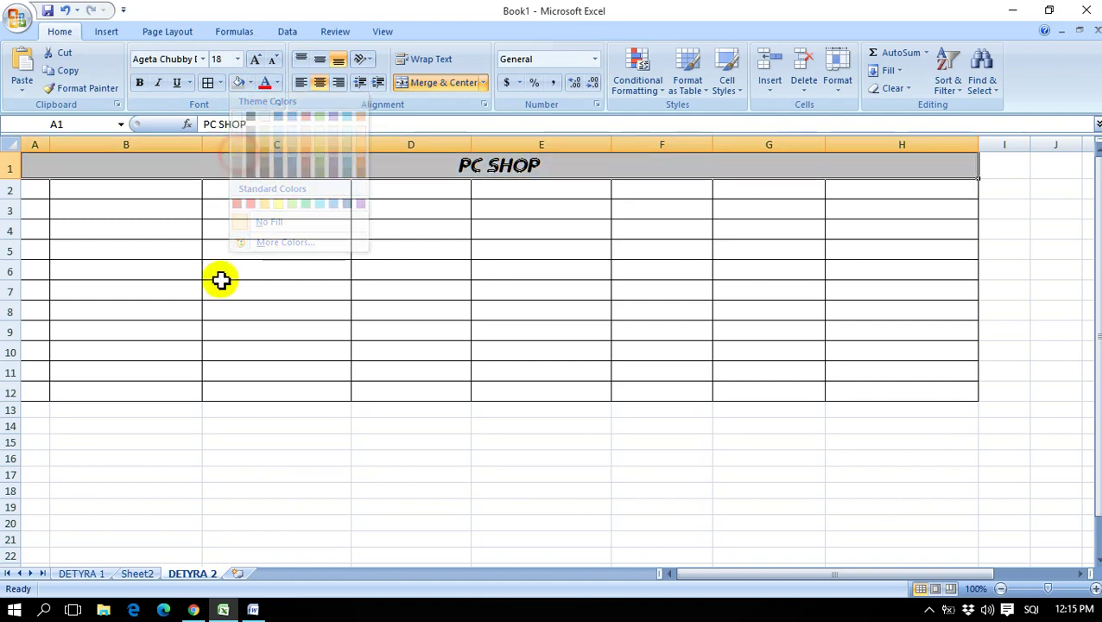
{"action": "left_click", "coordinate": [222, 278]}
{"action": "left_click", "coordinate": [39, 189]}
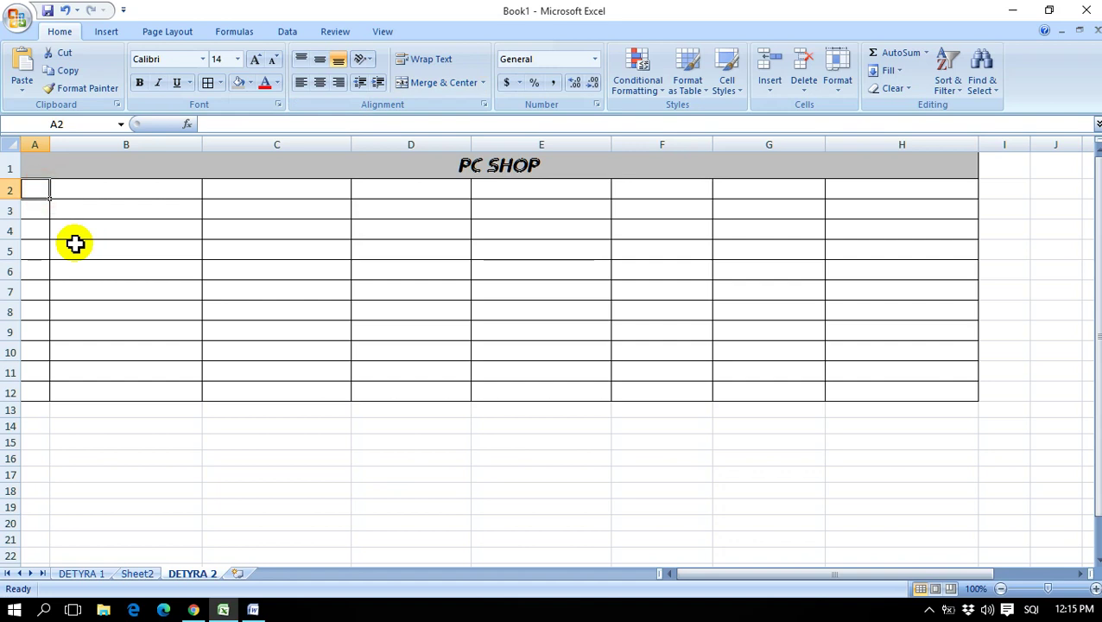
Step: Enter '#' in A2 and centre A2:H12 both horizontally and vertically
{"action": "type", "text": "#"}
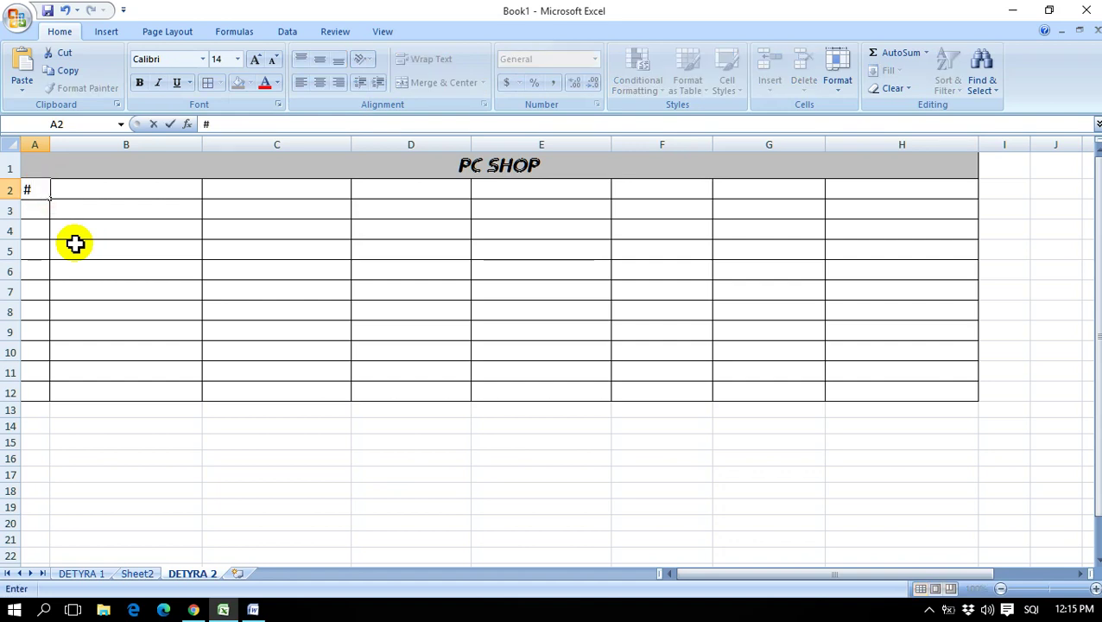
{"action": "left_click", "coordinate": [75, 244]}
{"action": "mouse_move", "coordinate": [35, 189]}
{"action": "left_mouse_down"}
{"action": "mouse_move", "coordinate": [553, 294]}
{"action": "mouse_move", "coordinate": [873, 392]}
{"action": "left_mouse_up"}
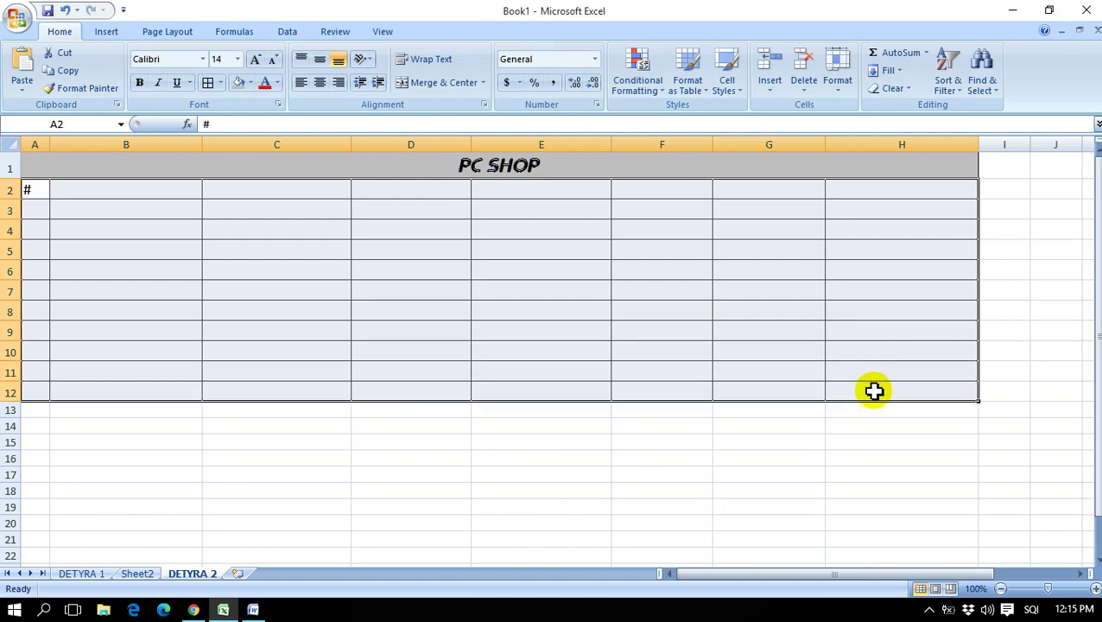
{"action": "left_click", "coordinate": [320, 82]}
{"action": "left_click", "coordinate": [320, 59]}
Step: Number A3:A12 from 1 to 10 by entering 1–3 and filling down
{"action": "left_click", "coordinate": [36, 213]}
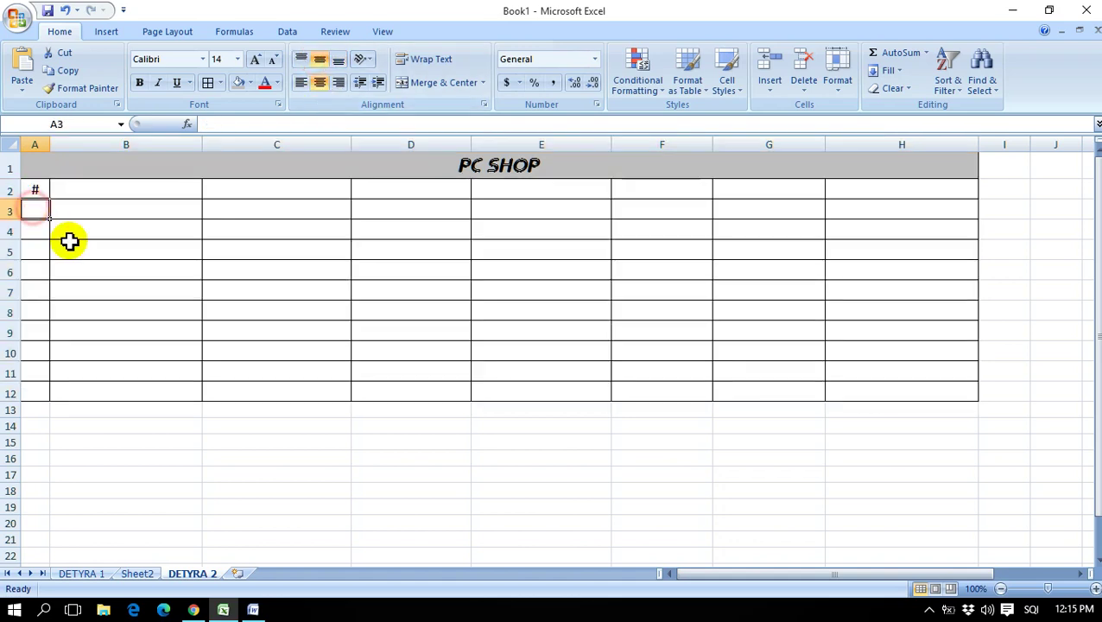
{"action": "type", "text": "1"}
{"action": "key", "text": "Return"}
{"action": "type", "text": "2"}
{"action": "key", "text": "Return"}
{"action": "type", "text": "3"}
{"action": "key", "text": "Return"}
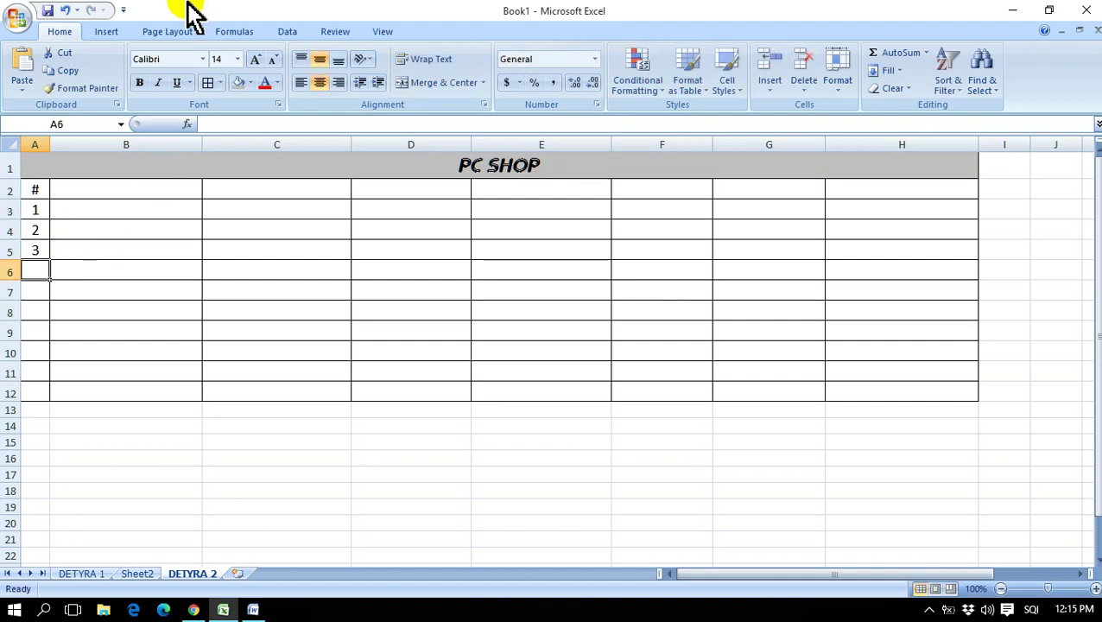
{"action": "left_click_drag", "start_coordinate": [36, 211], "coordinate": [49, 252]}
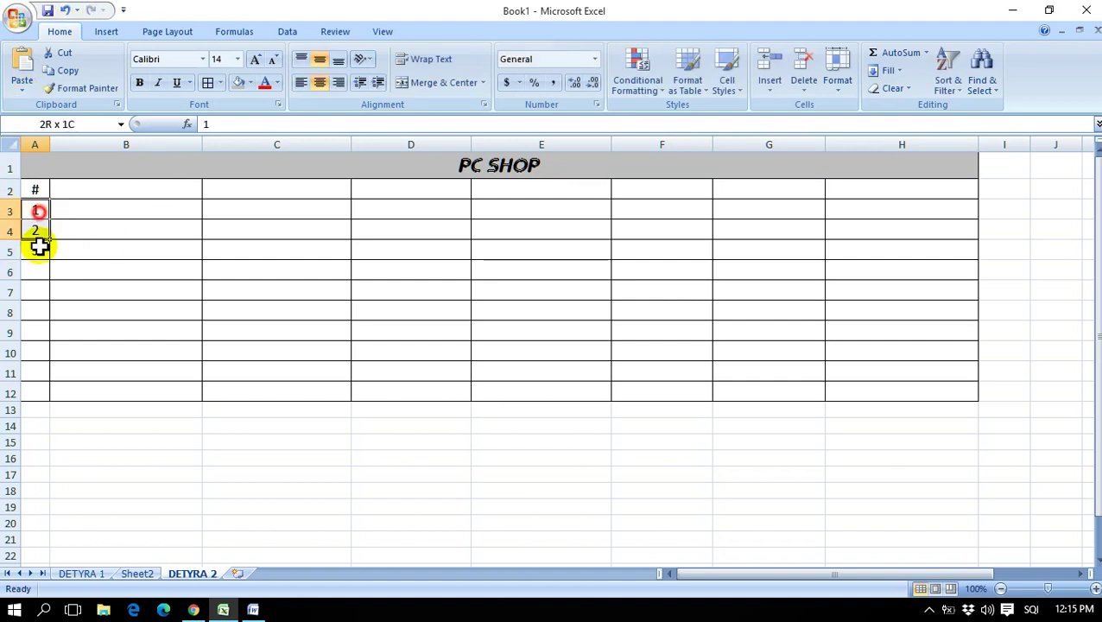
{"action": "left_click_drag", "start_coordinate": [51, 261], "coordinate": [48, 393]}
{"action": "left_click", "coordinate": [167, 445]}
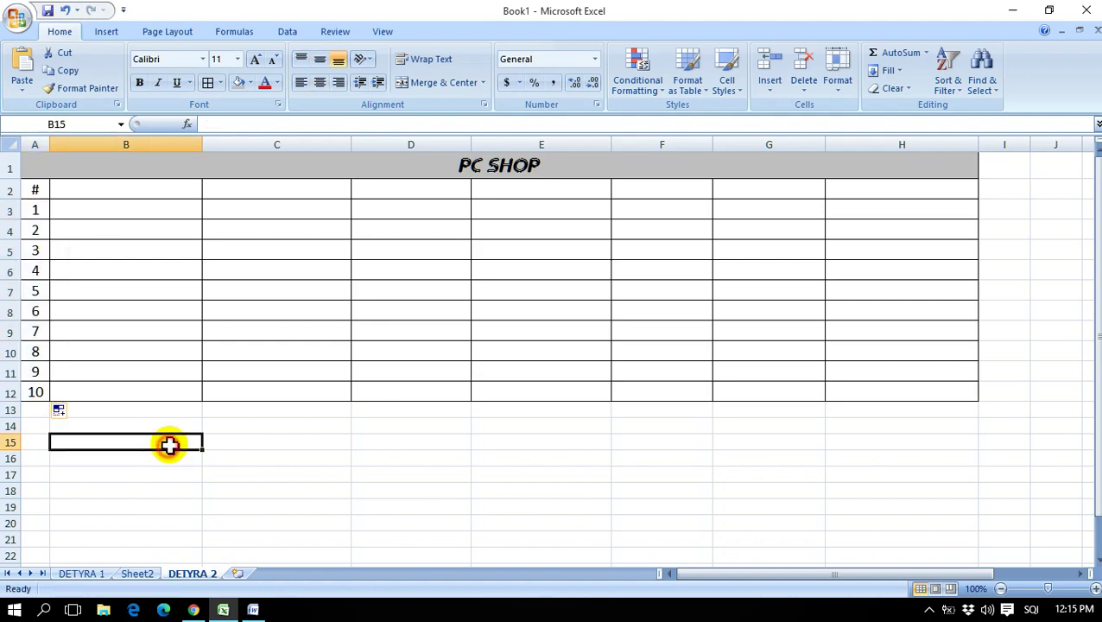
Step: Copy the PC parts list from the Word document
{"action": "left_click", "coordinate": [253, 610]}
{"action": "scroll", "coordinate": [512, 440], "scroll_direction": "down", "scroll_amount": 5}
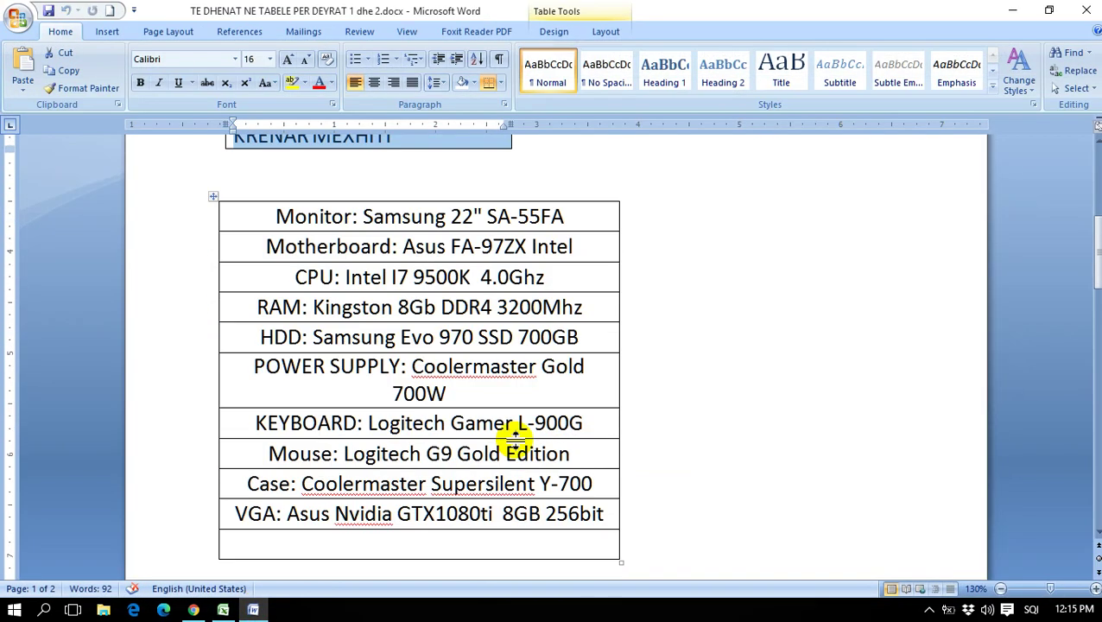
{"action": "mouse_move", "coordinate": [277, 212]}
{"action": "left_mouse_down"}
{"action": "mouse_move", "coordinate": [468, 428]}
{"action": "mouse_move", "coordinate": [474, 510]}
{"action": "left_mouse_up"}
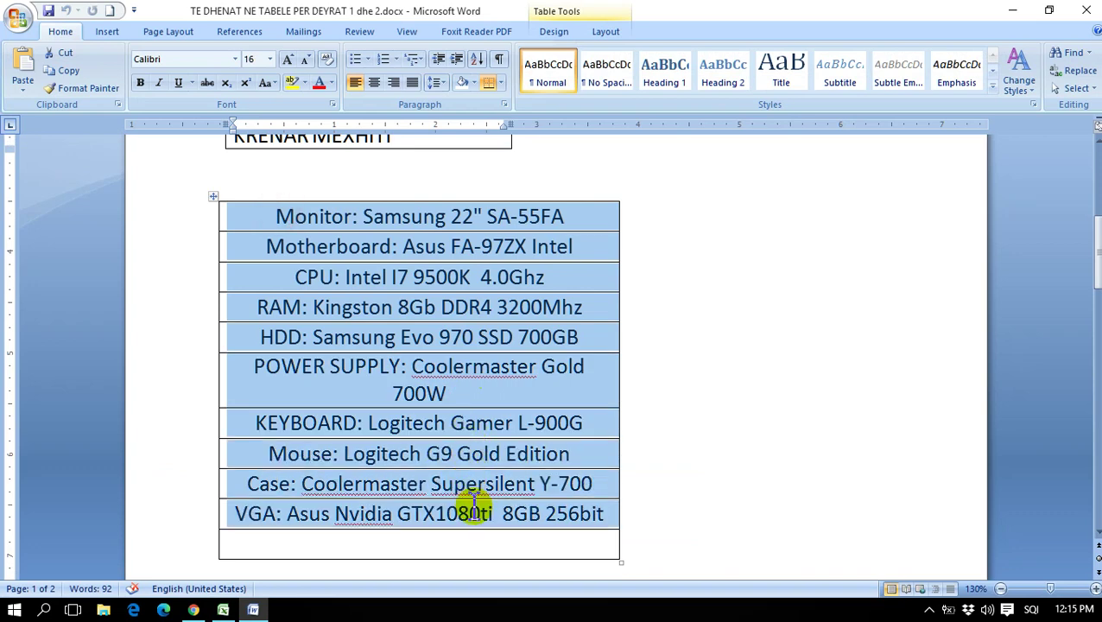
{"action": "right_click", "coordinate": [474, 510]}
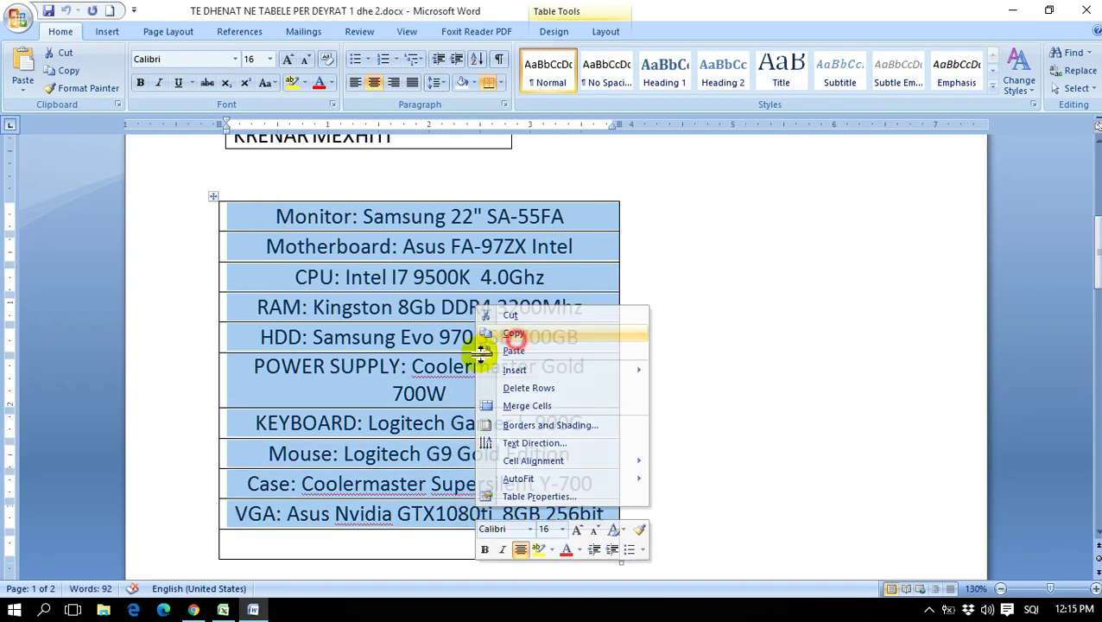
{"action": "left_click", "coordinate": [515, 334]}
{"action": "left_click", "coordinate": [223, 610]}
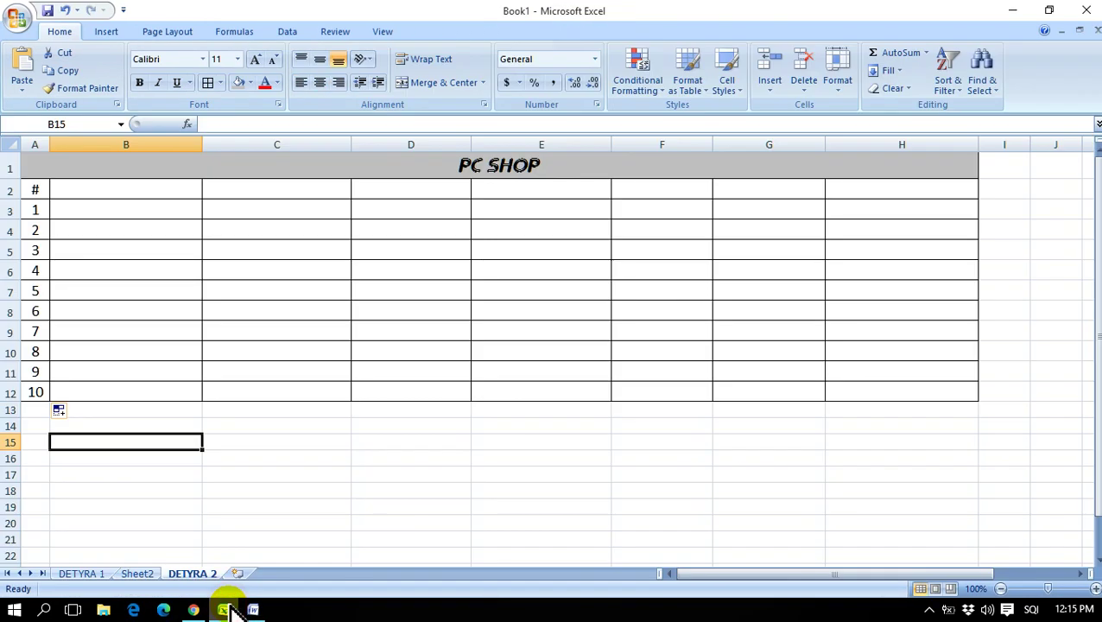
Step: Paste the PC parts list into B3:B12 and widen column B to fit the product names
{"action": "left_click", "coordinate": [140, 190]}
{"action": "left_click", "coordinate": [141, 212]}
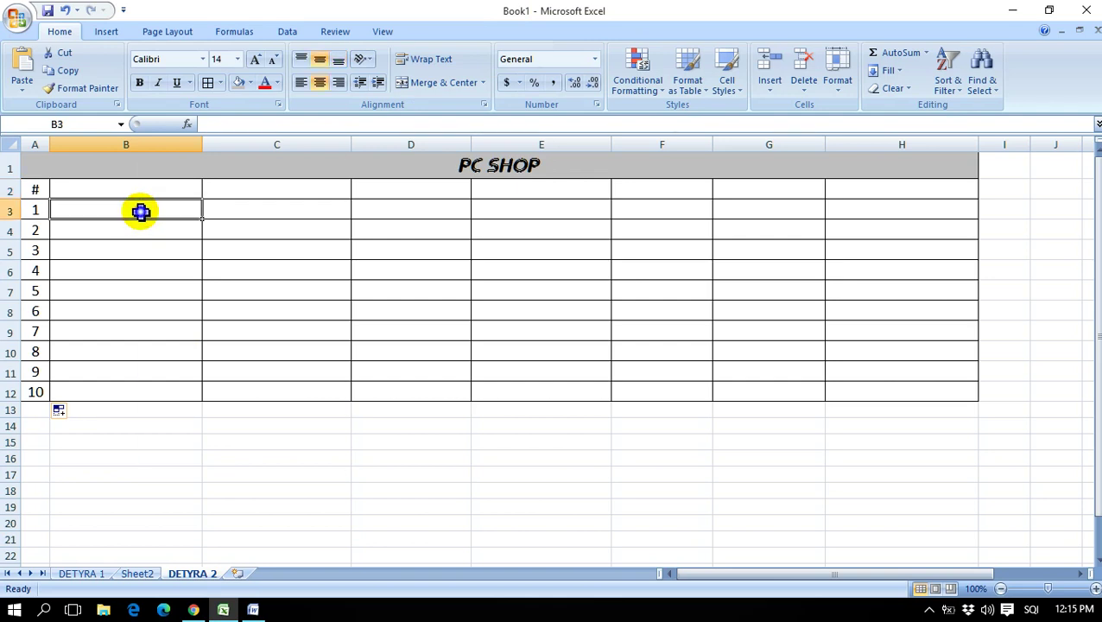
{"action": "right_click", "coordinate": [141, 211]}
{"action": "left_click", "coordinate": [188, 258]}
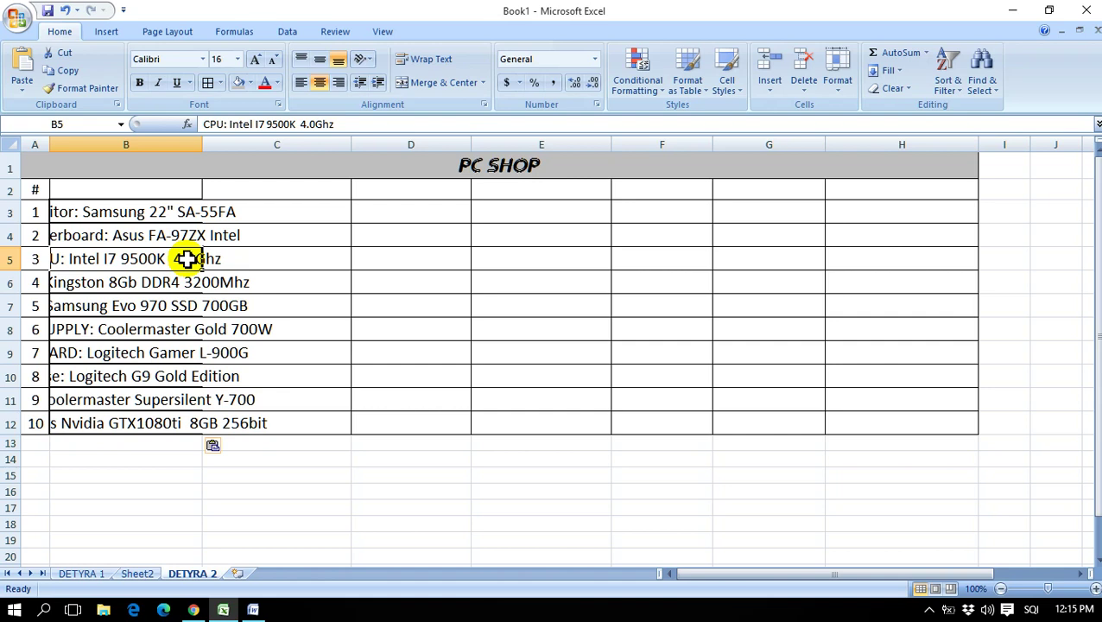
{"action": "mouse_move", "coordinate": [203, 144]}
{"action": "left_mouse_down"}
{"action": "mouse_move", "coordinate": [277, 157]}
{"action": "mouse_move", "coordinate": [342, 146]}
{"action": "left_mouse_up"}
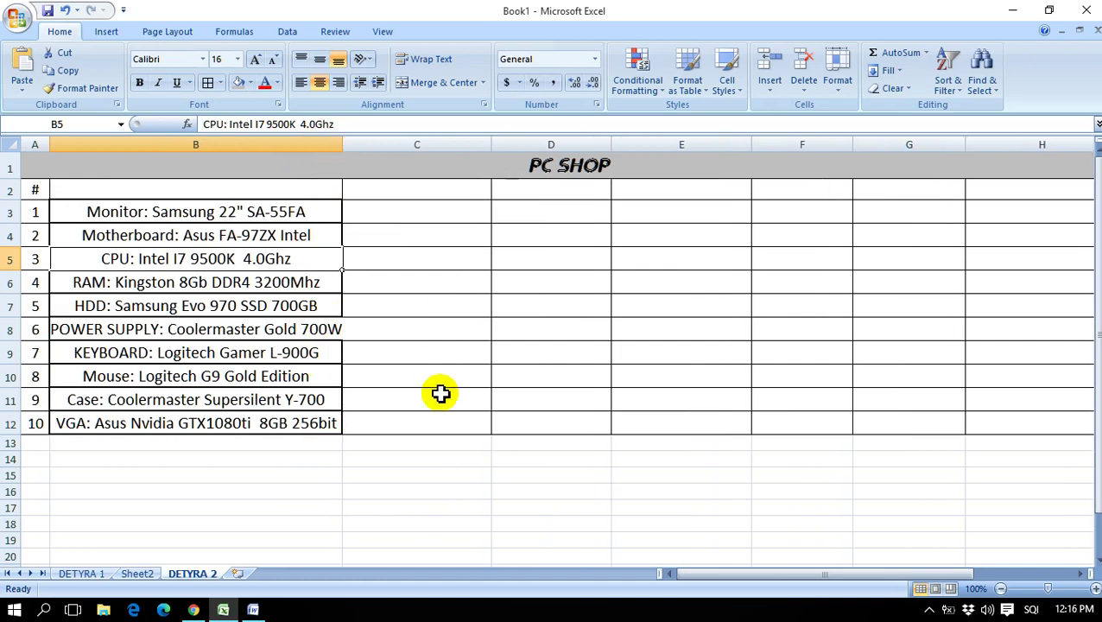
{"action": "left_click", "coordinate": [352, 488]}
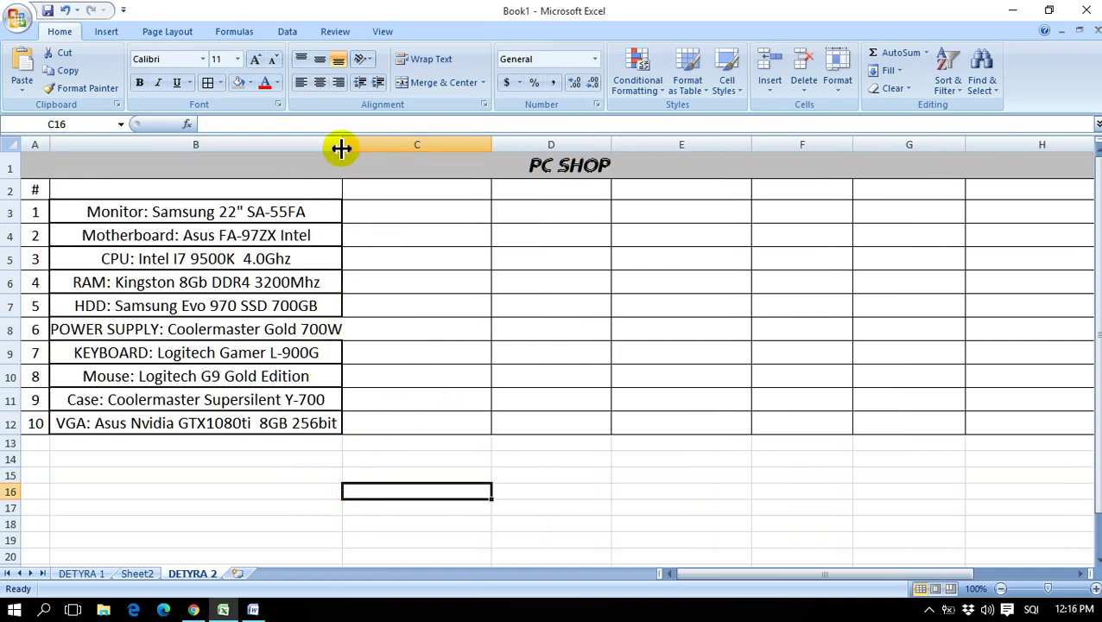
Step: Widen column B slightly and give B3:B12 All Borders
{"action": "left_click_drag", "start_coordinate": [341, 148], "coordinate": [371, 147]}
{"action": "left_click", "coordinate": [315, 510]}
{"action": "left_click_drag", "start_coordinate": [215, 211], "coordinate": [236, 418]}
{"action": "left_click", "coordinate": [207, 83]}
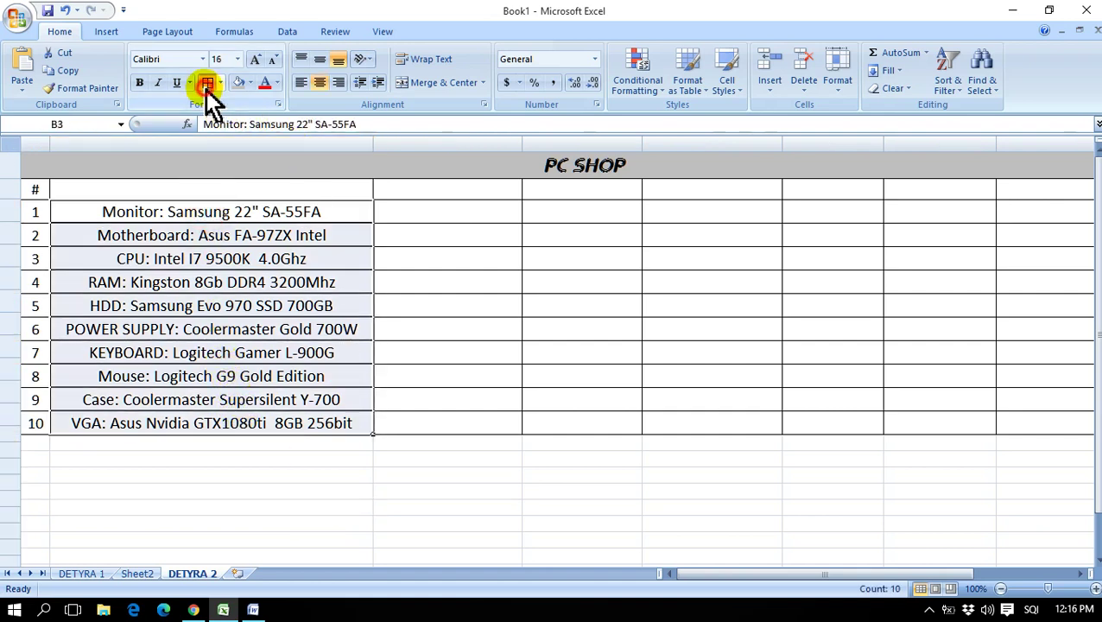
{"action": "left_click", "coordinate": [326, 505]}
Step: Select cells in the row 2 header area, ending on C2
{"action": "left_click", "coordinate": [219, 194]}
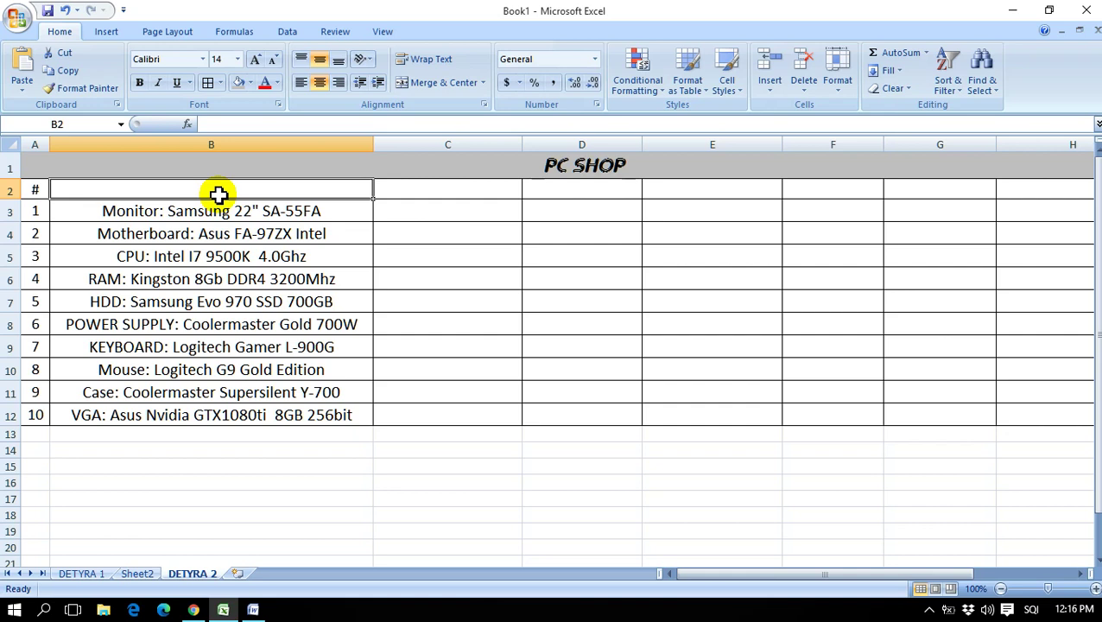
{"action": "left_click", "coordinate": [279, 454]}
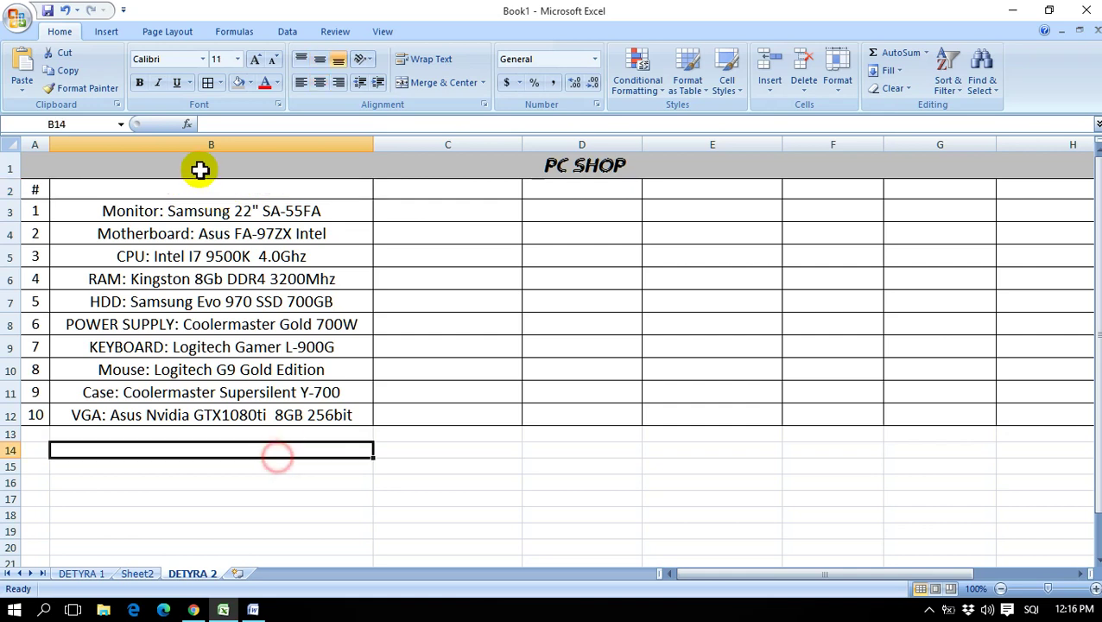
{"action": "left_click", "coordinate": [221, 195]}
{"action": "left_click", "coordinate": [225, 451]}
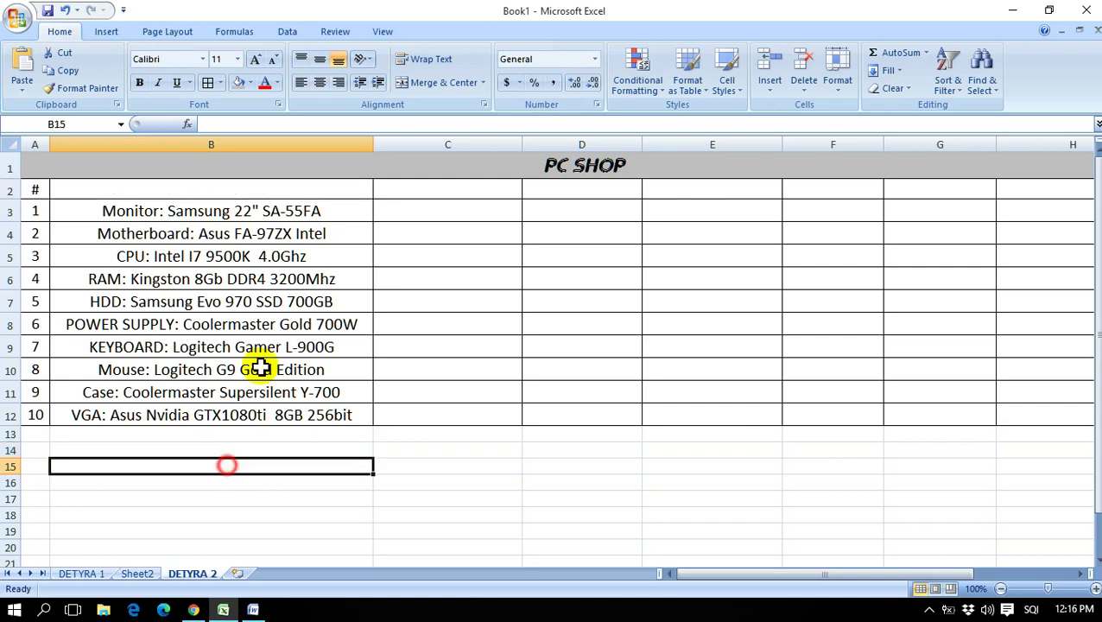
{"action": "left_click", "coordinate": [274, 190]}
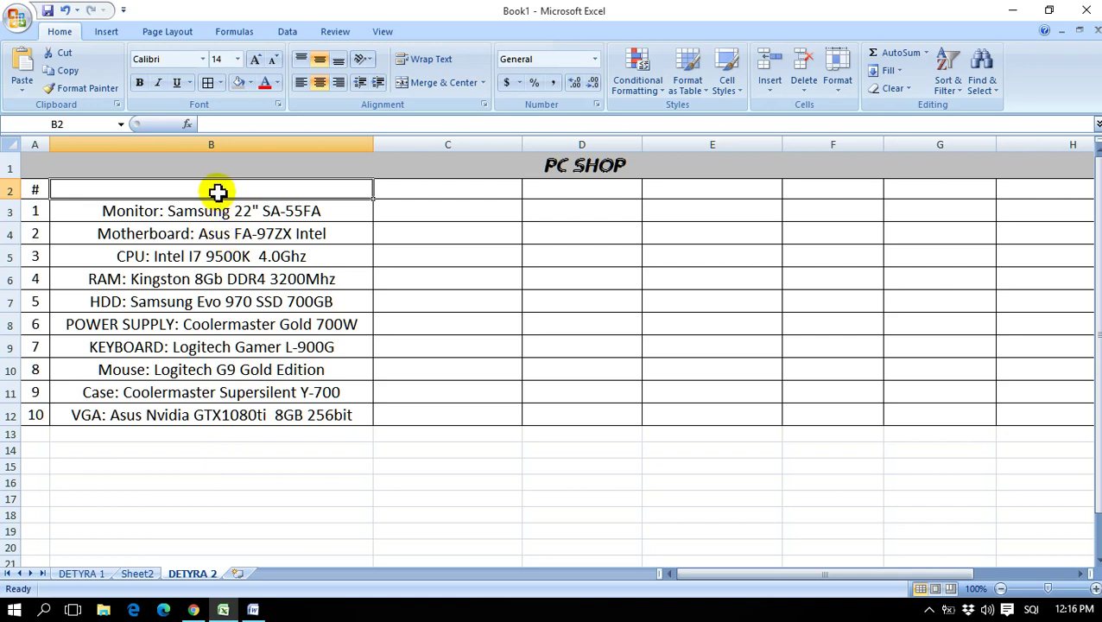
{"action": "left_click", "coordinate": [449, 186]}
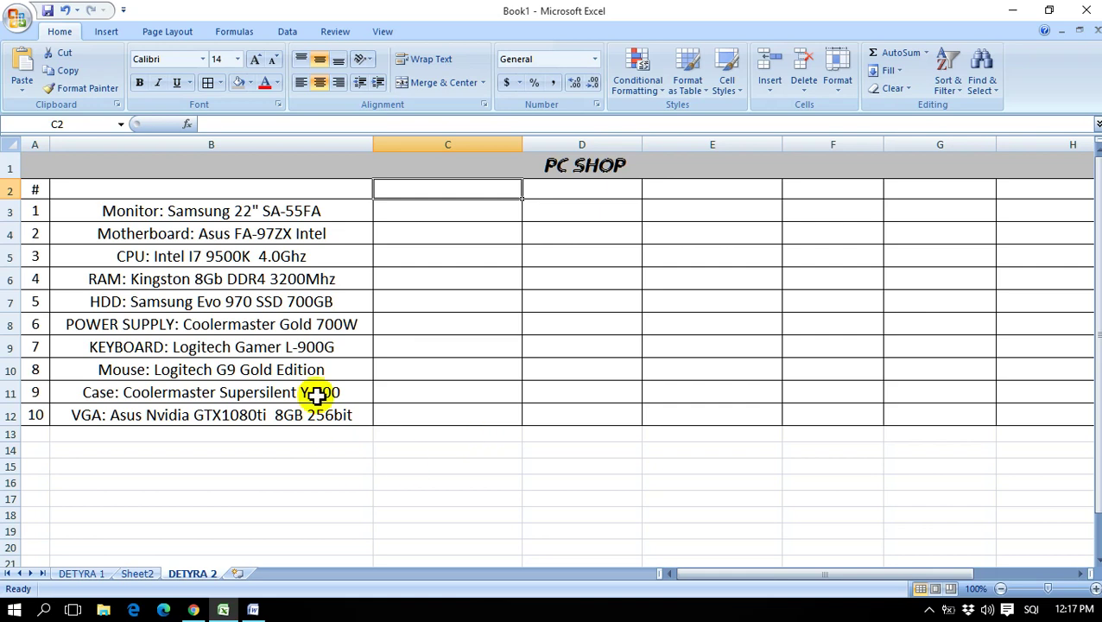
{"action": "left_click", "coordinate": [251, 192]}
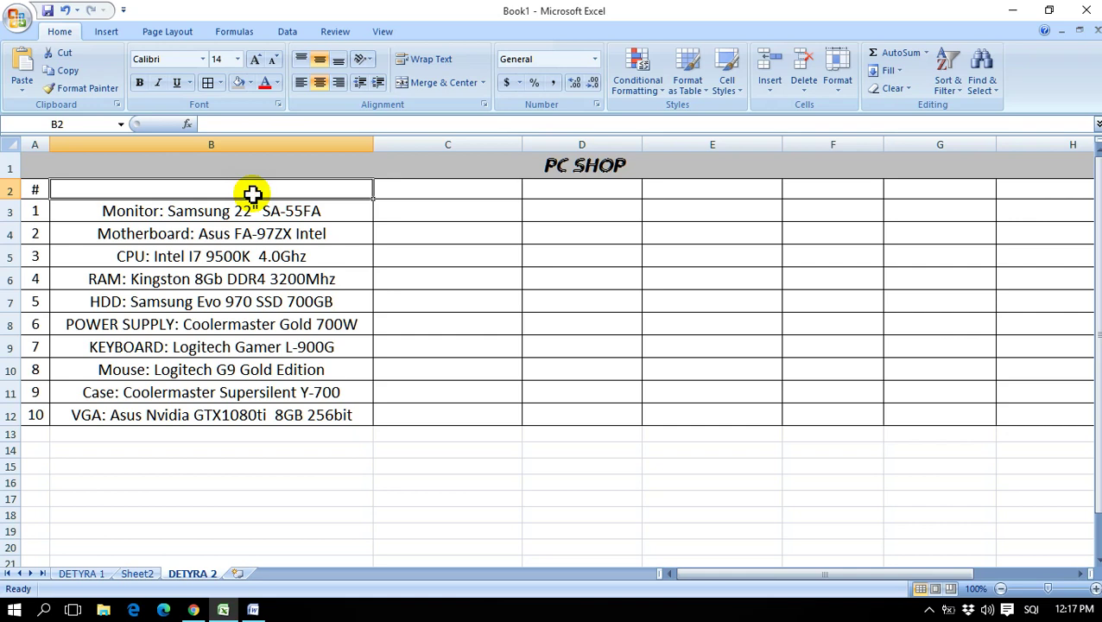
Step: Enter the headings PRODUKTI in B2 and SASIA in C2
{"action": "type", "text": "E"}
{"action": "key", "text": "BackSpace"}
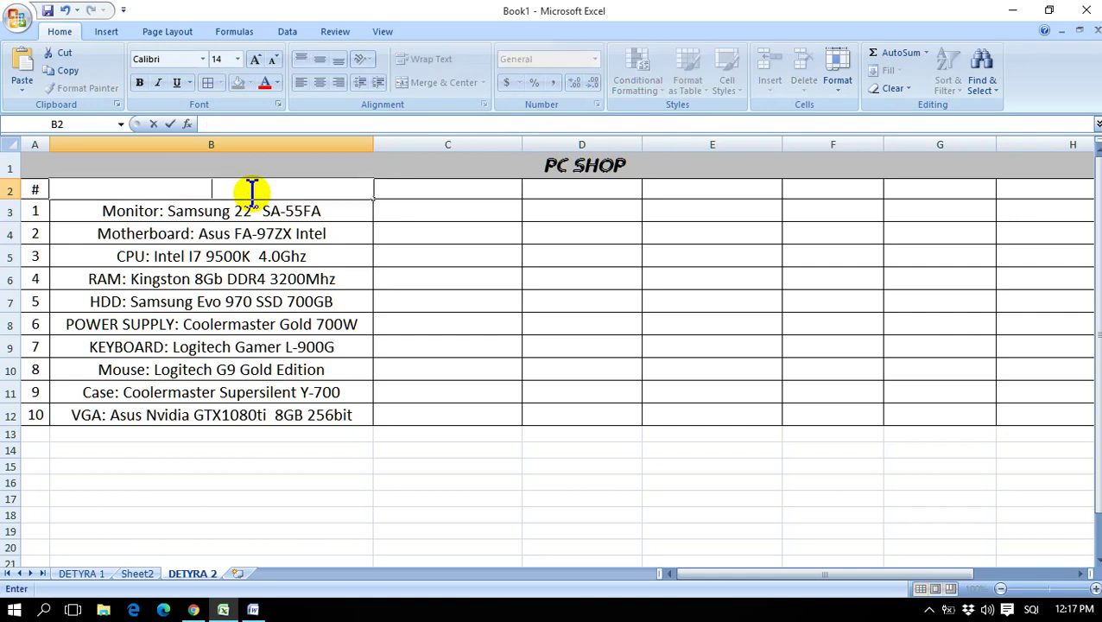
{"action": "type", "text": "PRODUKTI"}
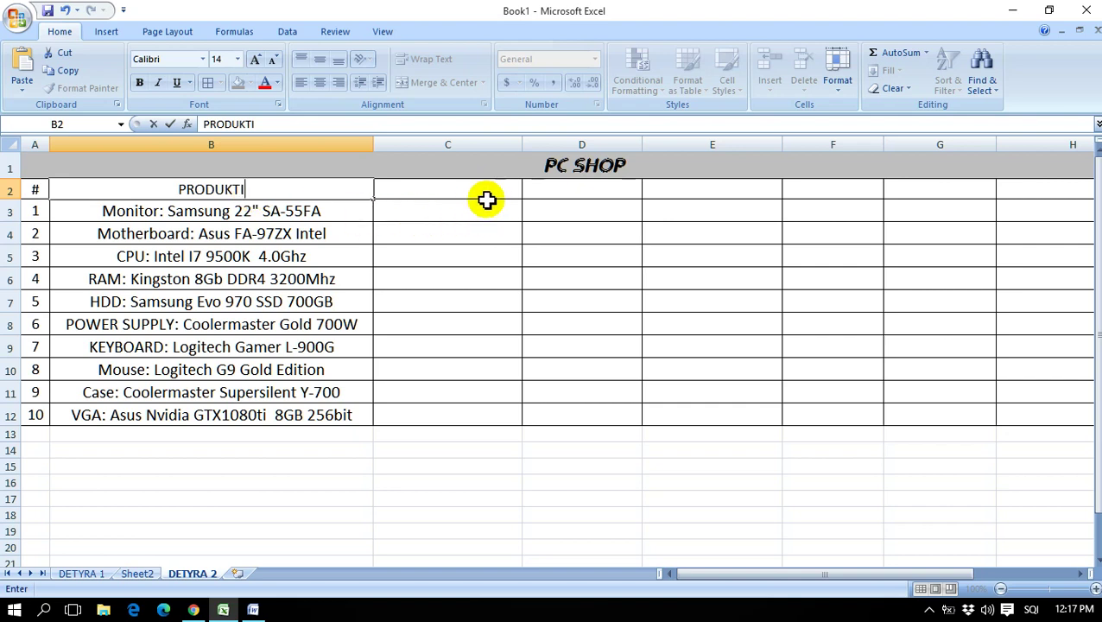
{"action": "left_click", "coordinate": [482, 189]}
{"action": "type", "text": "SASIA"}
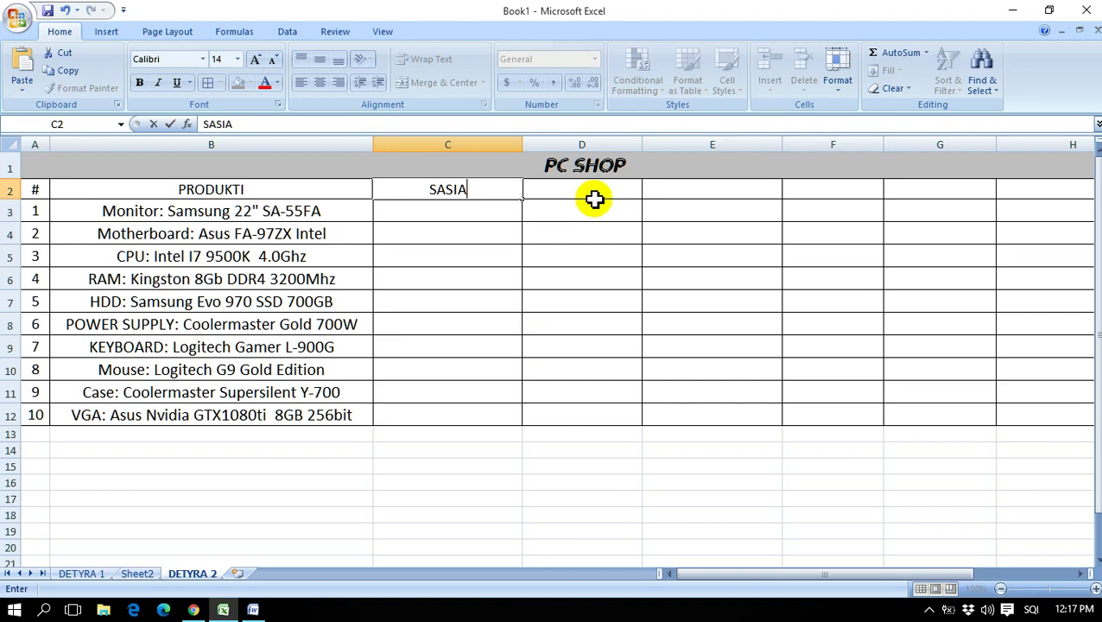
{"action": "left_click", "coordinate": [592, 191]}
Step: Enter ÇMIMI PA TVSH, TVSH and VLERAE TVSH in D2, E2 and F2
{"action": "type", "text": ":"}
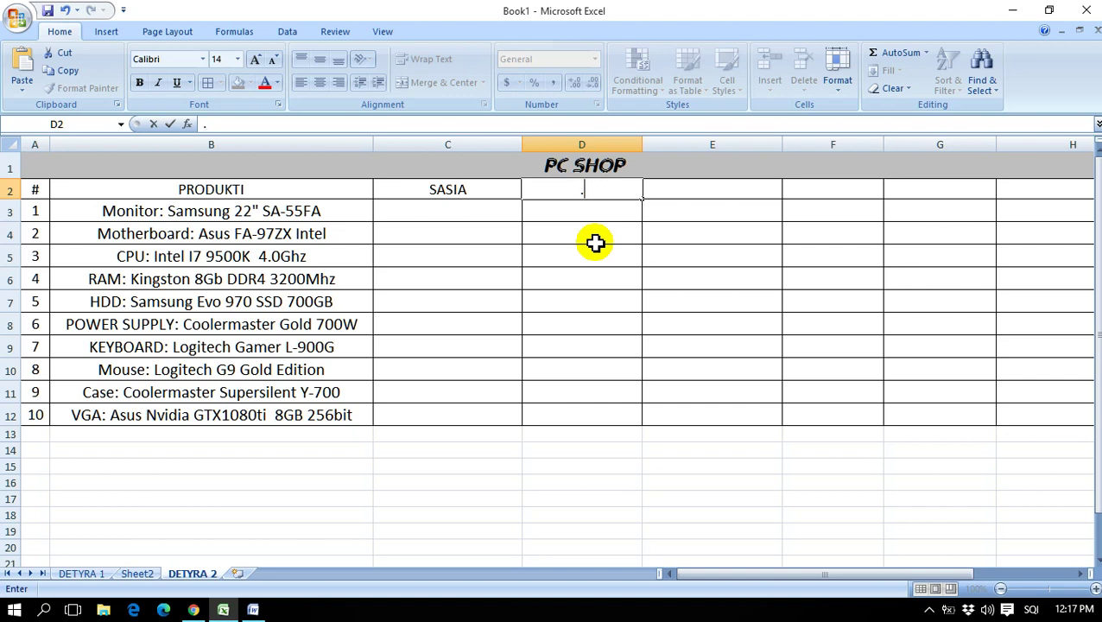
{"action": "type", "text": "Ç"}
{"action": "key", "text": "BackSpace"}
{"action": "type", "text": "Ç"}
{"action": "key", "text": "BackSpace"}
{"action": "type", "text": "Ç"}
{"action": "type", "text": "M{M"}
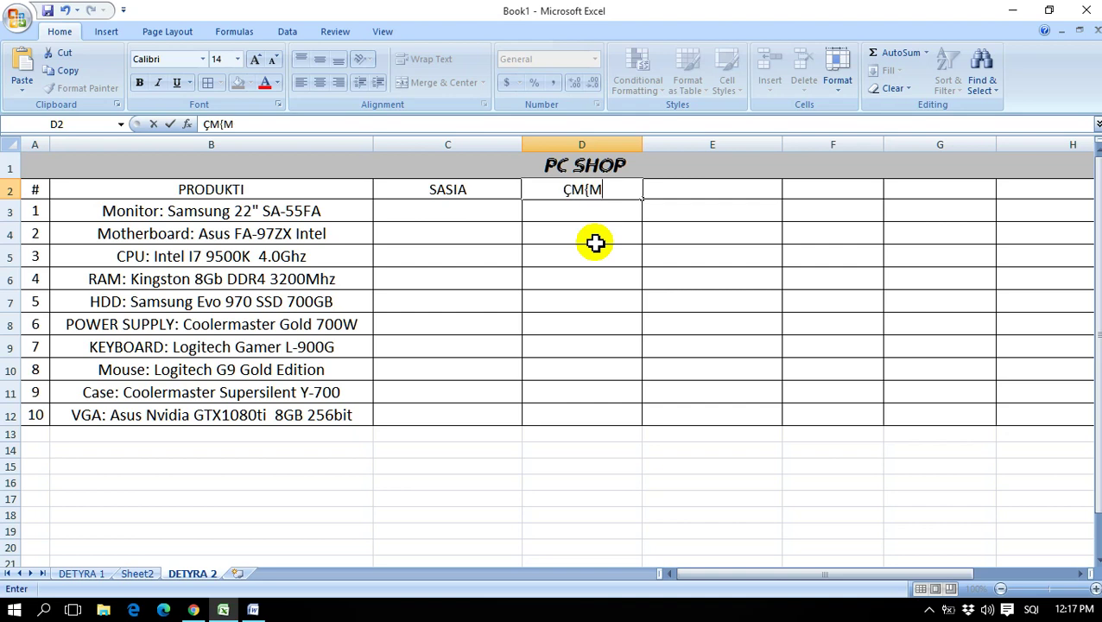
{"action": "key", "text": "BackSpace"}
{"action": "type", "text": "MI"}
{"action": "type", "text": "PA TVSH"}
{"action": "key", "text": "Tab"}
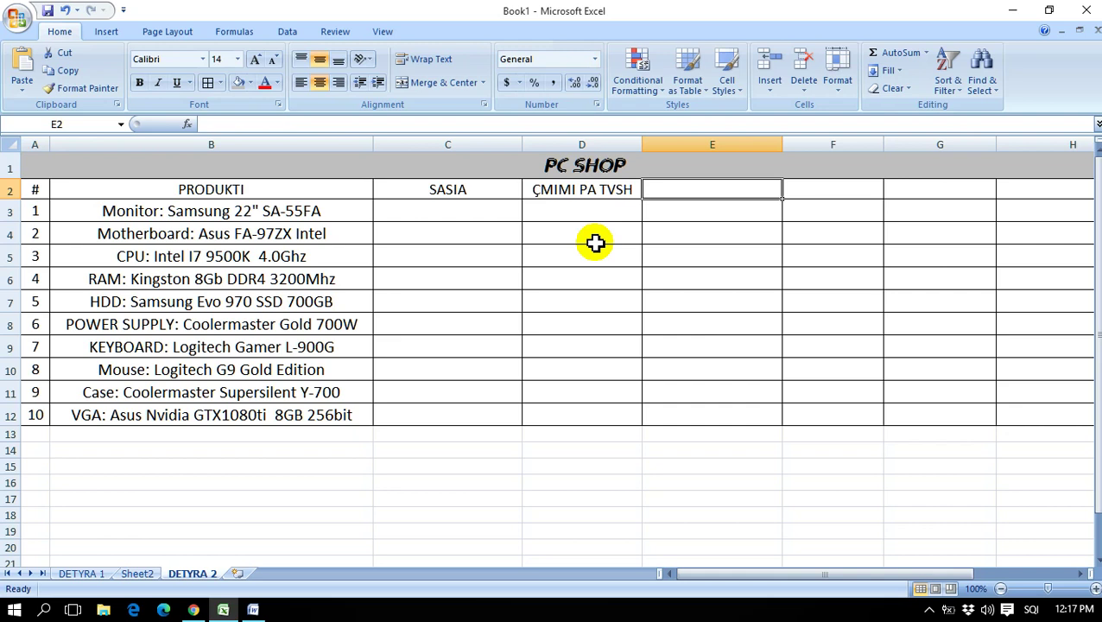
{"action": "type", "text": "TVSH"}
{"action": "key", "text": "Tab"}
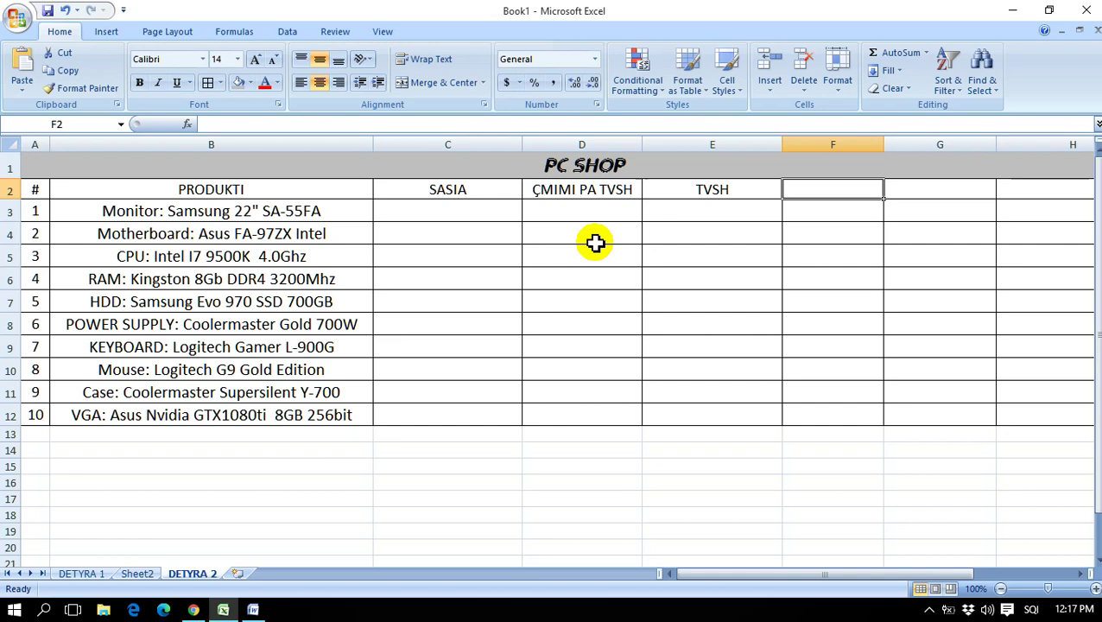
{"action": "type", "text": "VLERAE TVSH"}
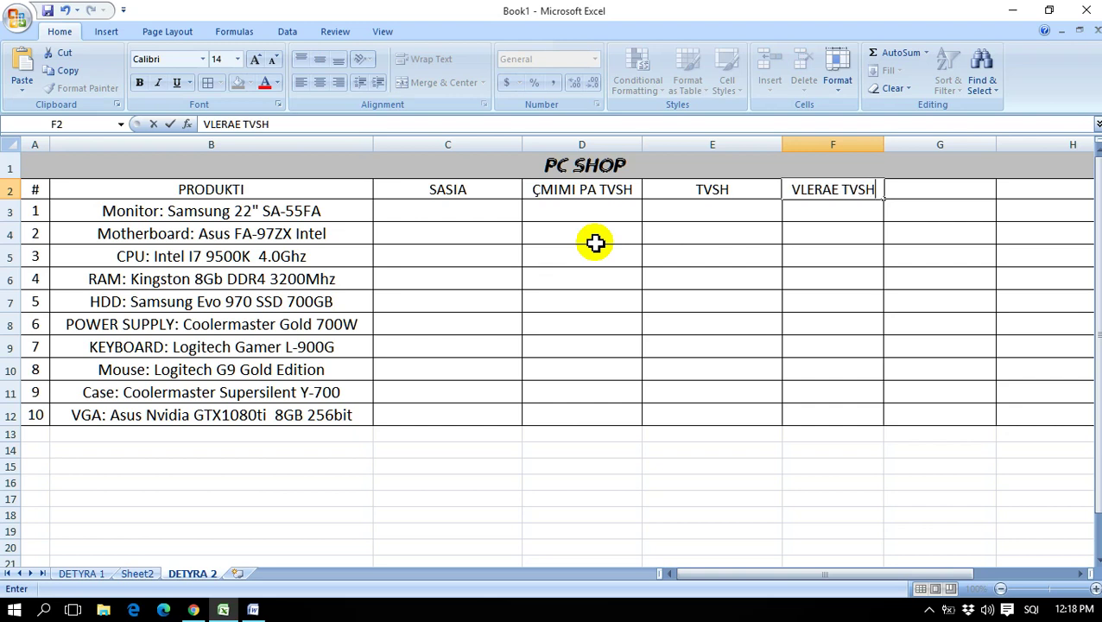
{"action": "key", "text": "Tab"}
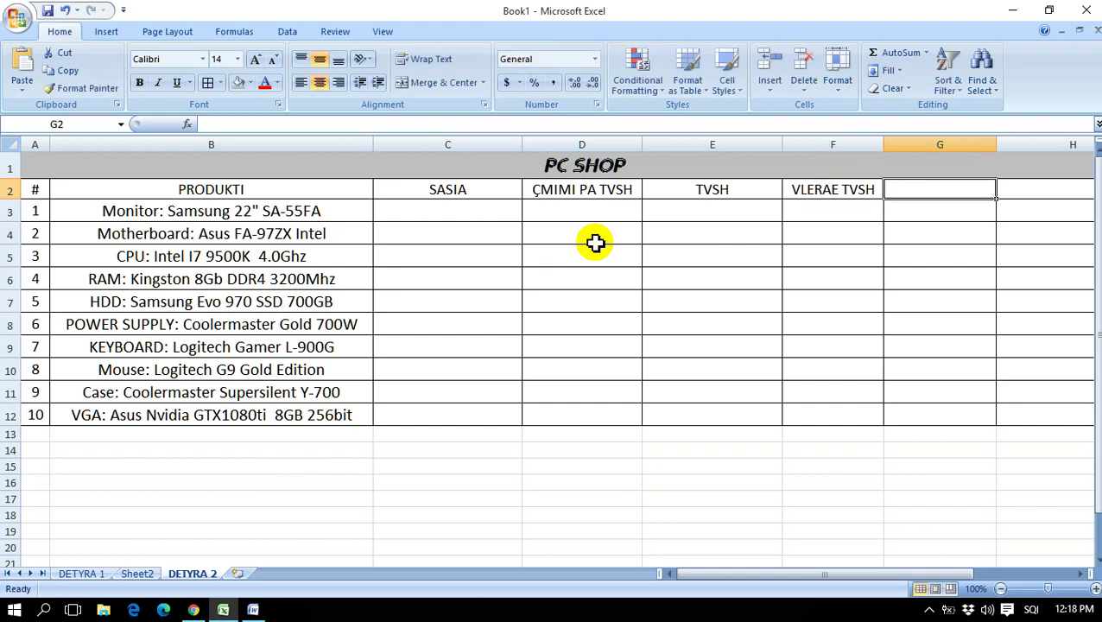
Step: Narrow columns C, B and E to fit their headings
{"action": "left_click_drag", "start_coordinate": [521, 144], "coordinate": [458, 142]}
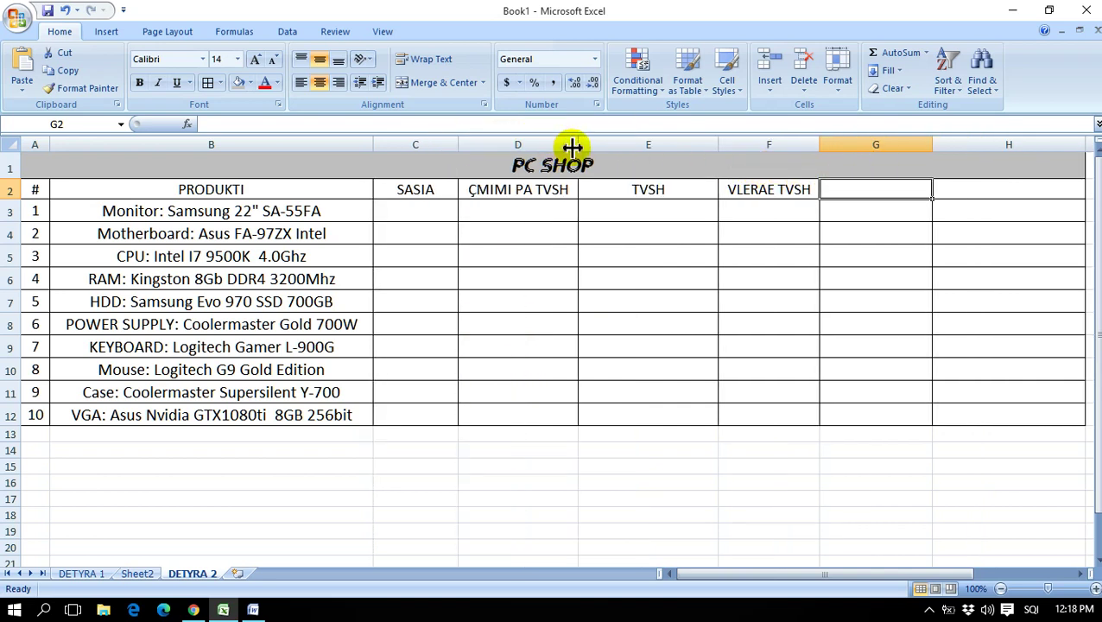
{"action": "left_click_drag", "start_coordinate": [374, 144], "coordinate": [358, 145]}
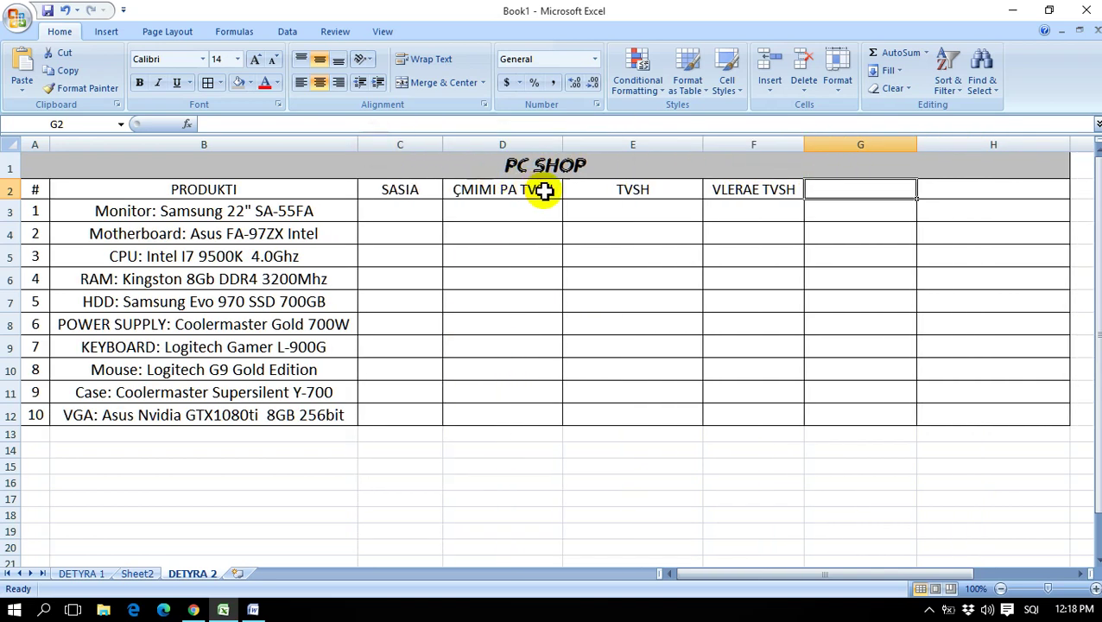
{"action": "mouse_move", "coordinate": [703, 145]}
{"action": "left_mouse_down"}
{"action": "mouse_move", "coordinate": [603, 144]}
{"action": "mouse_move", "coordinate": [614, 144]}
{"action": "left_mouse_up"}
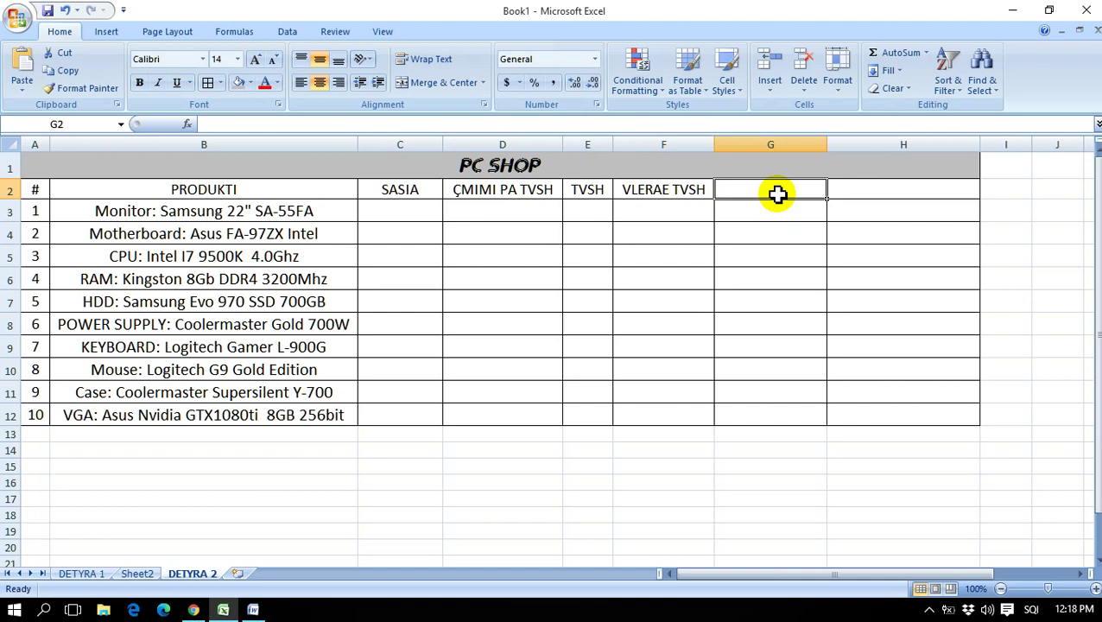
Step: Enter ÇMIMI ME TVSH in G2 and ÇMIMI TOTAL in H2
{"action": "type", "text": "E"}
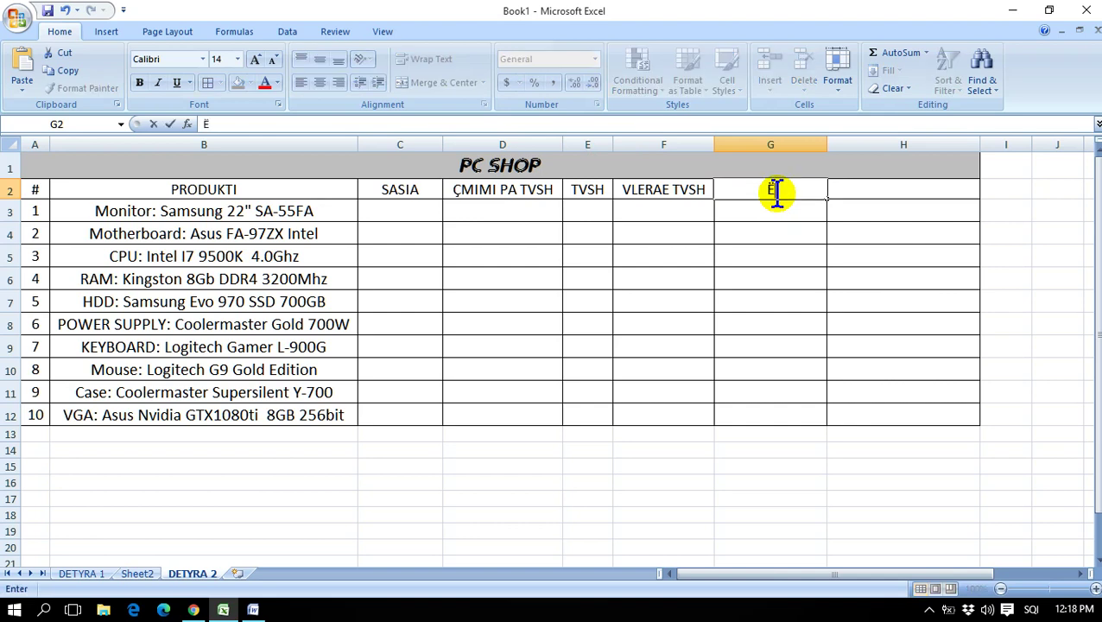
{"action": "key", "text": "BackSpace"}
{"action": "type", "text": "ÇMIMI ME"}
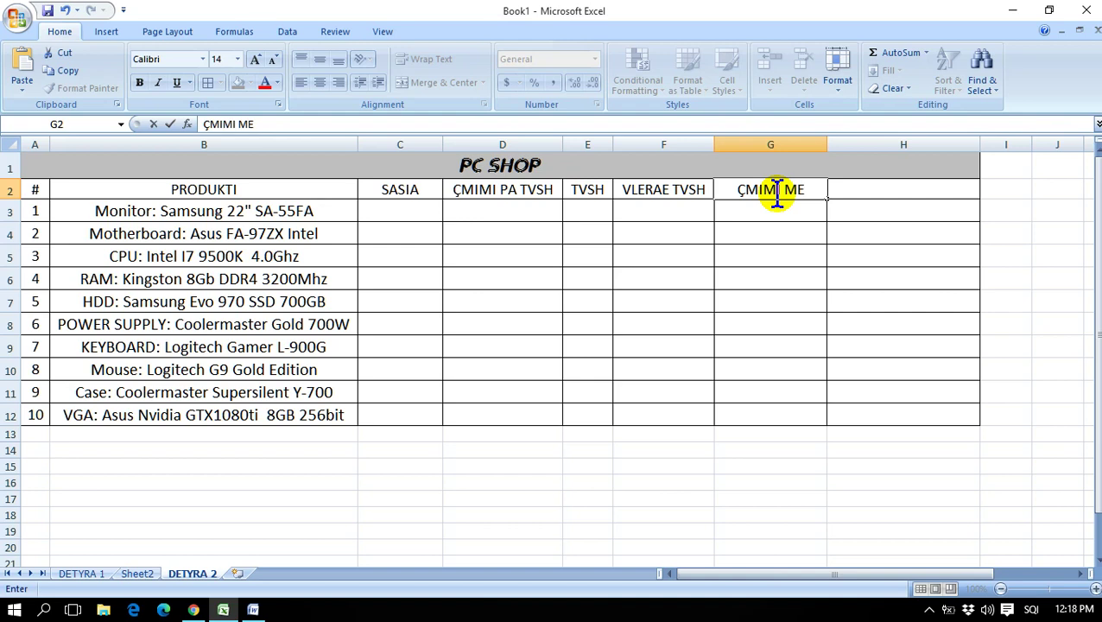
{"action": "type", "text": "TVSH"}
{"action": "key", "text": "Tab"}
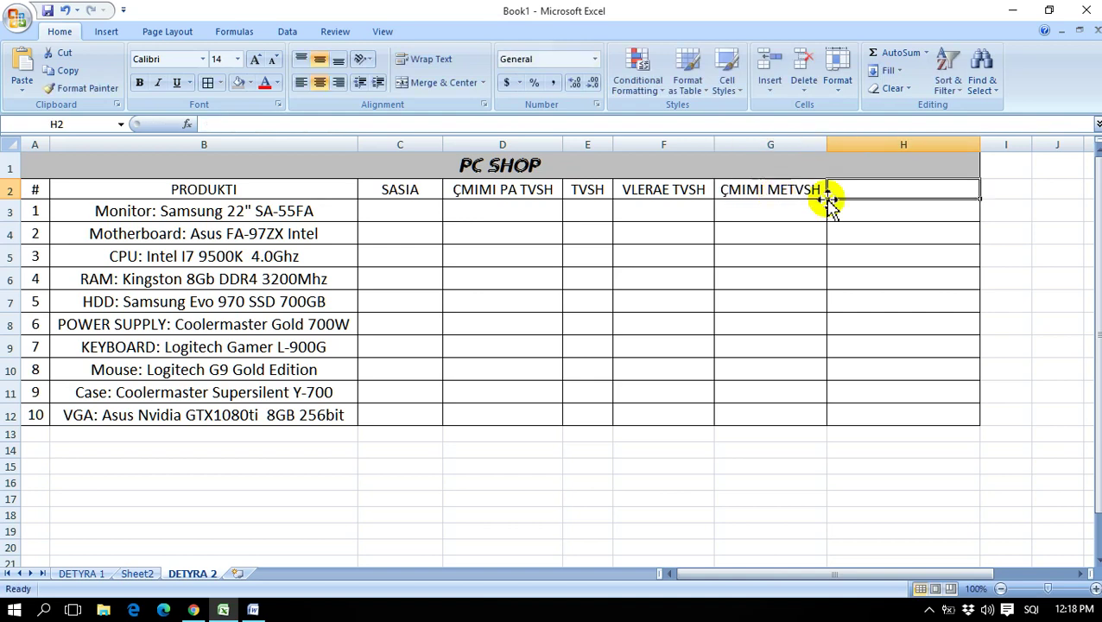
{"action": "double_click", "coordinate": [789, 189]}
{"action": "left_click", "coordinate": [845, 191]}
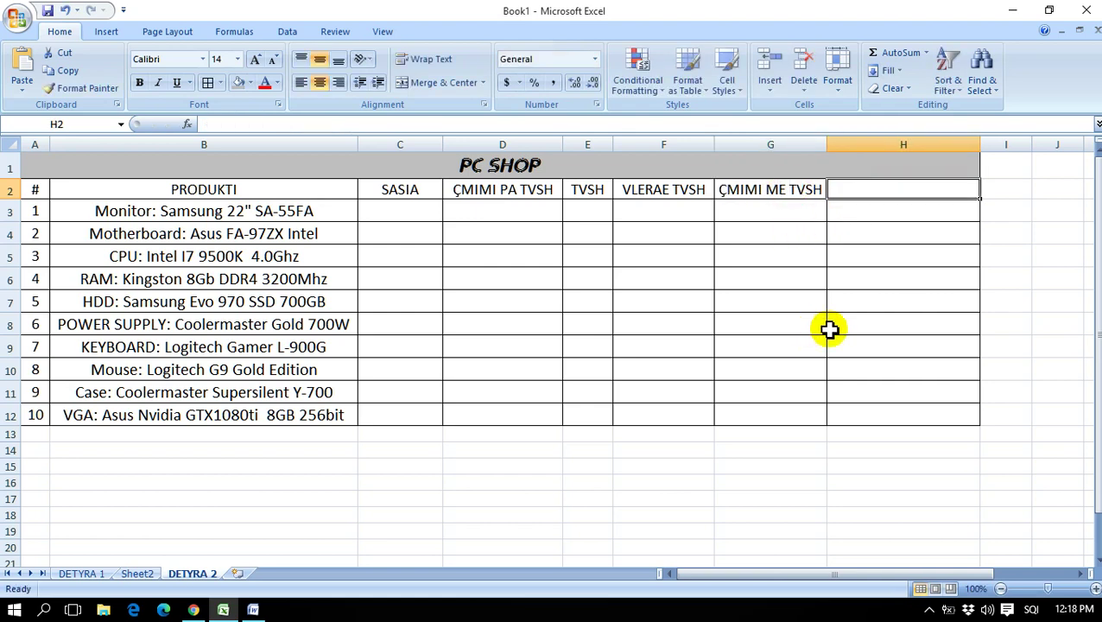
{"action": "type", "text": "Ç"}
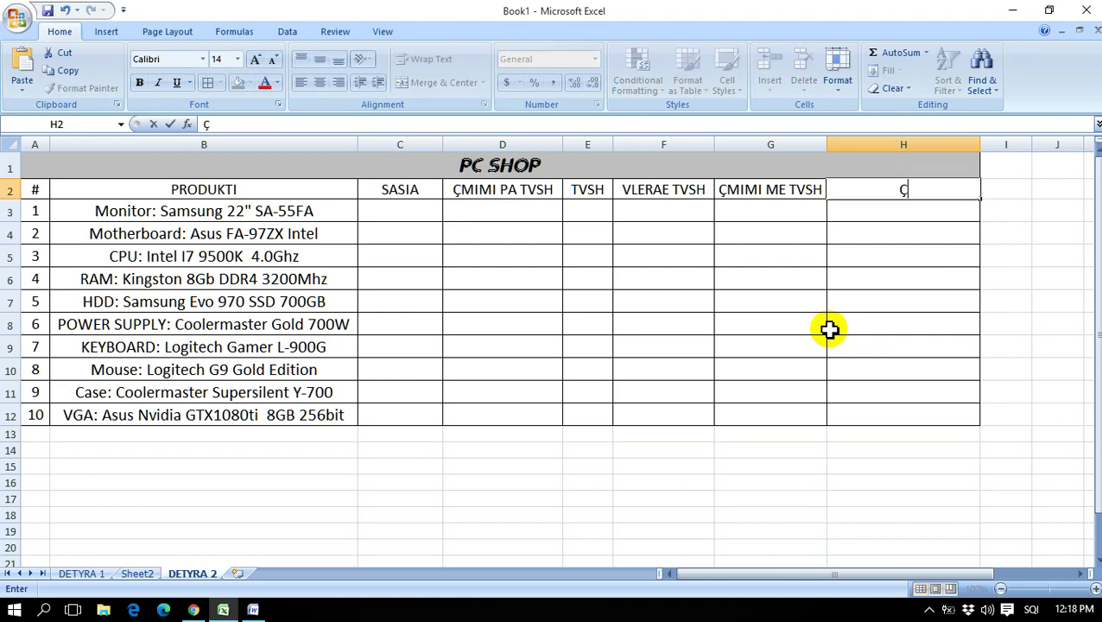
{"action": "type", "text": "MIMI TOTAL"}
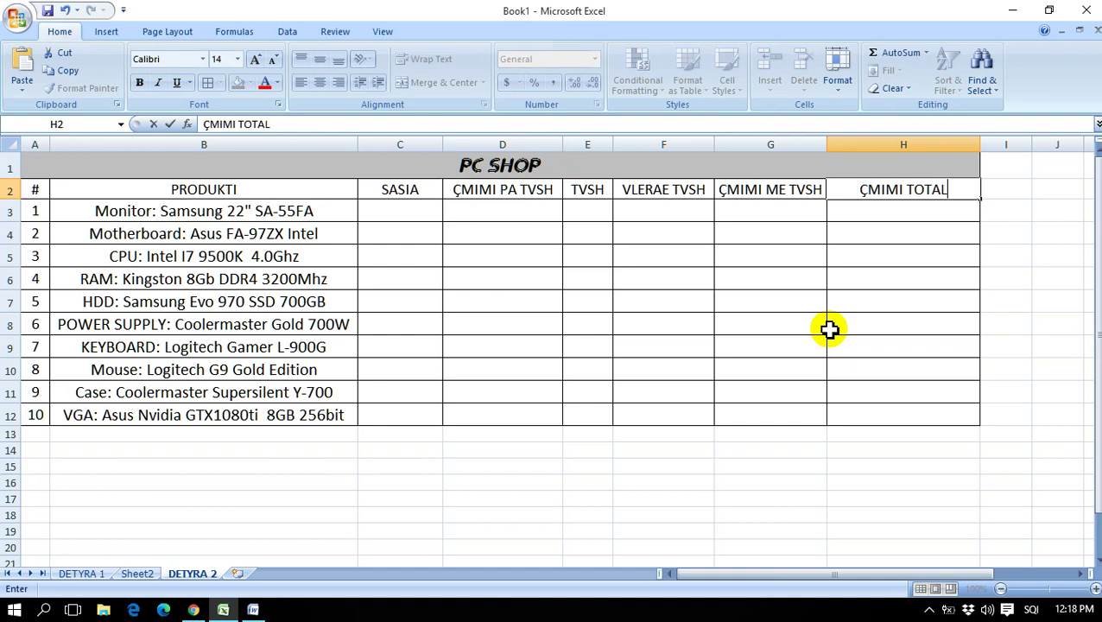
{"action": "left_click", "coordinate": [887, 267]}
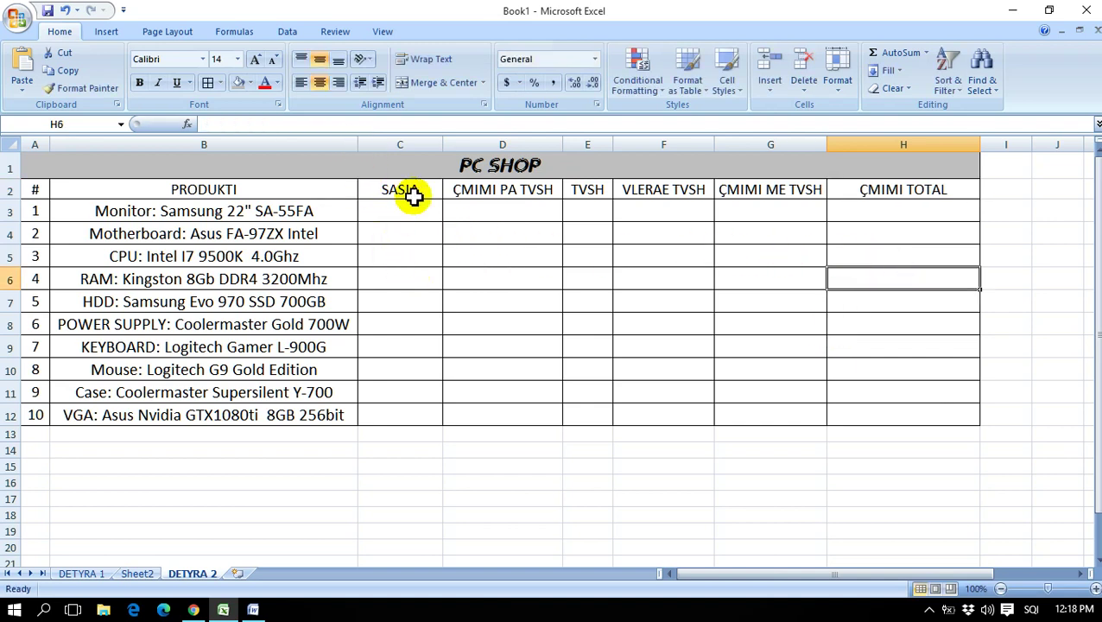
Step: Enter the quantities 5, 25, 62, 16 and 36 in C3:C7
{"action": "left_click", "coordinate": [423, 212]}
{"action": "type", "text": "5"}
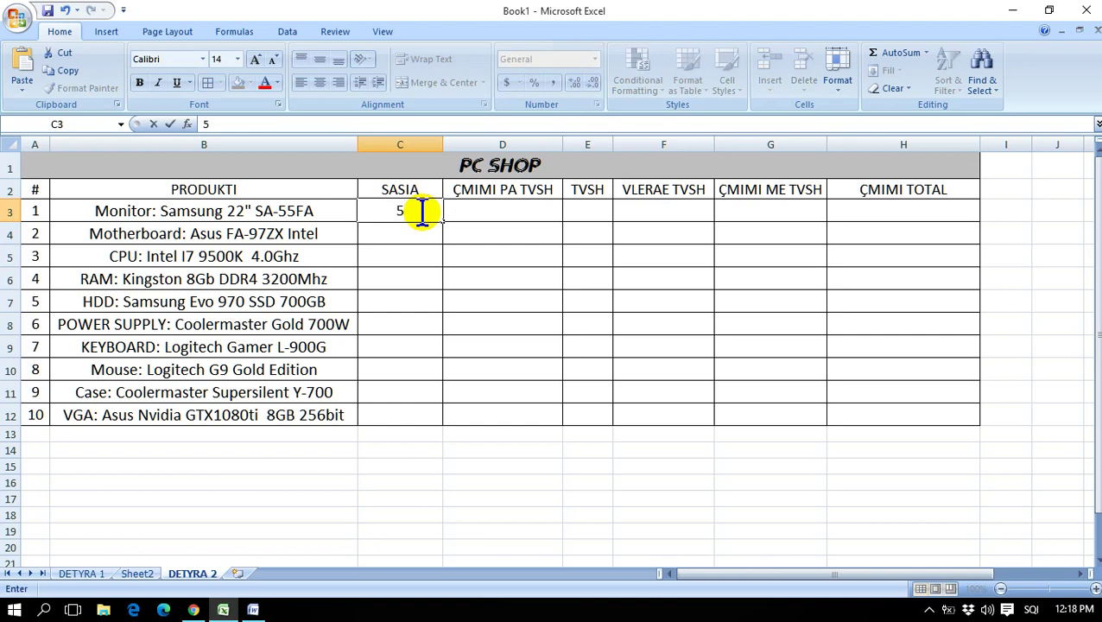
{"action": "key", "text": "Return"}
{"action": "type", "text": "2"}
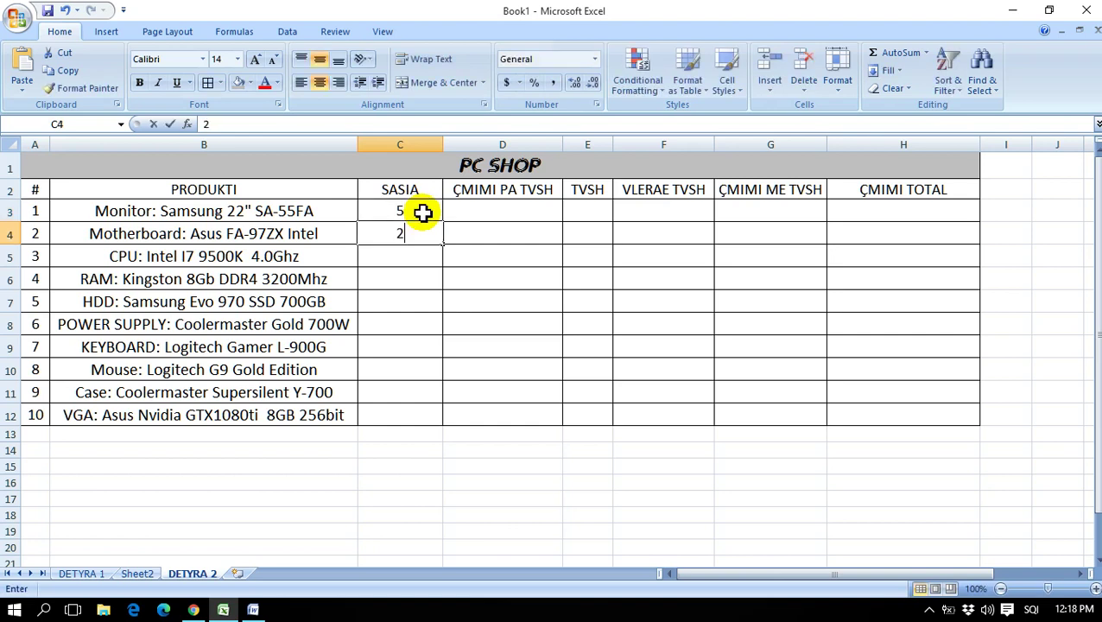
{"action": "type", "text": "5"}
{"action": "key", "text": "Return"}
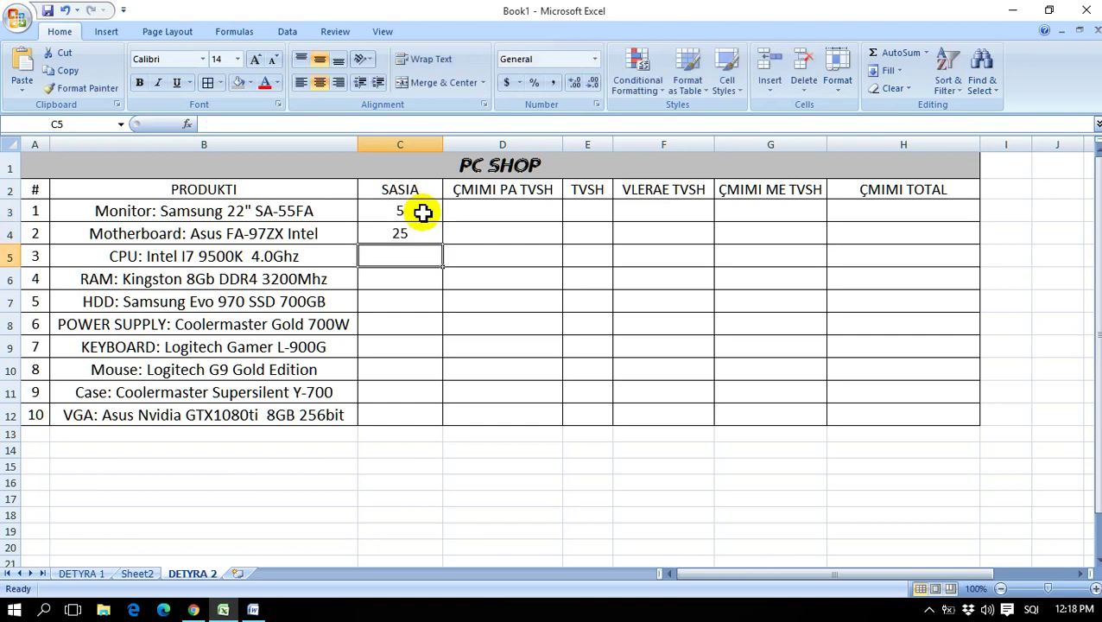
{"action": "type", "text": "62"}
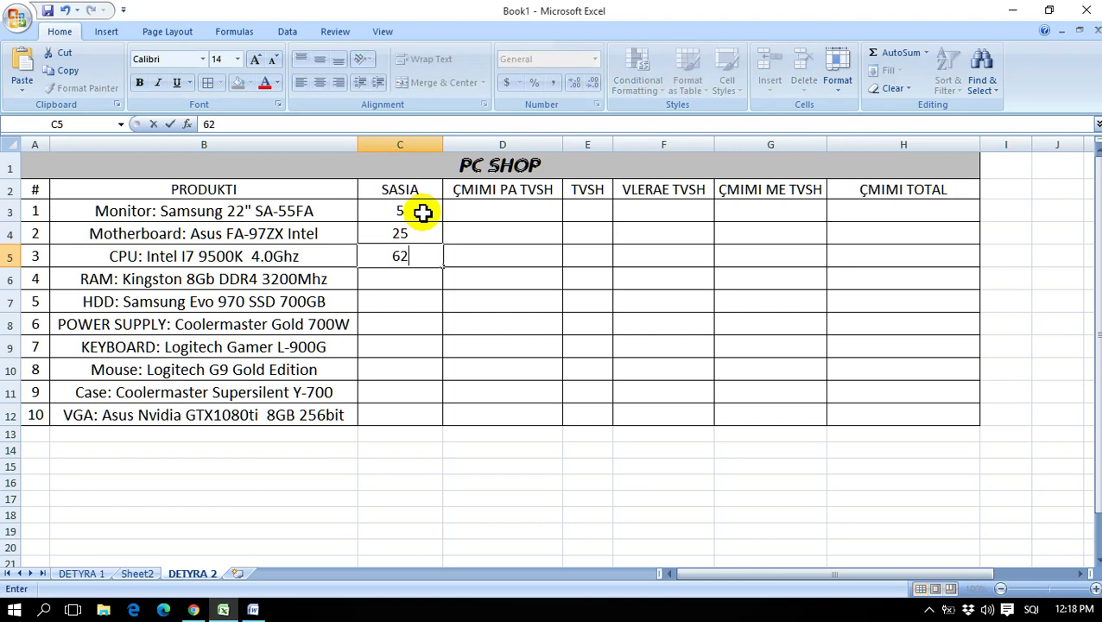
{"action": "key", "text": "Return"}
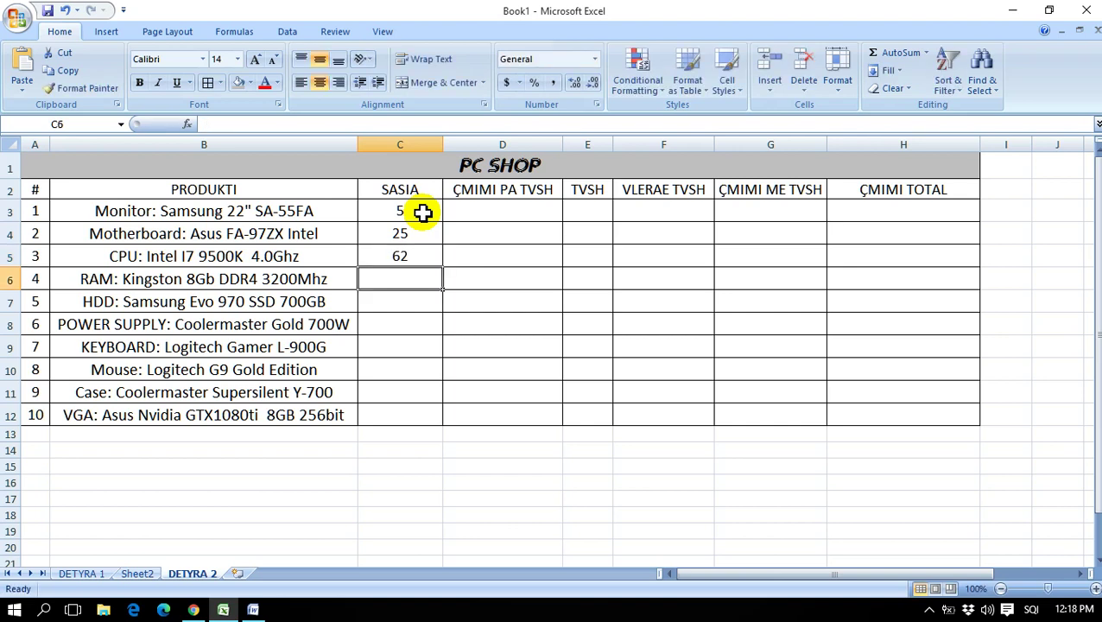
{"action": "type", "text": "16"}
{"action": "key", "text": "Return"}
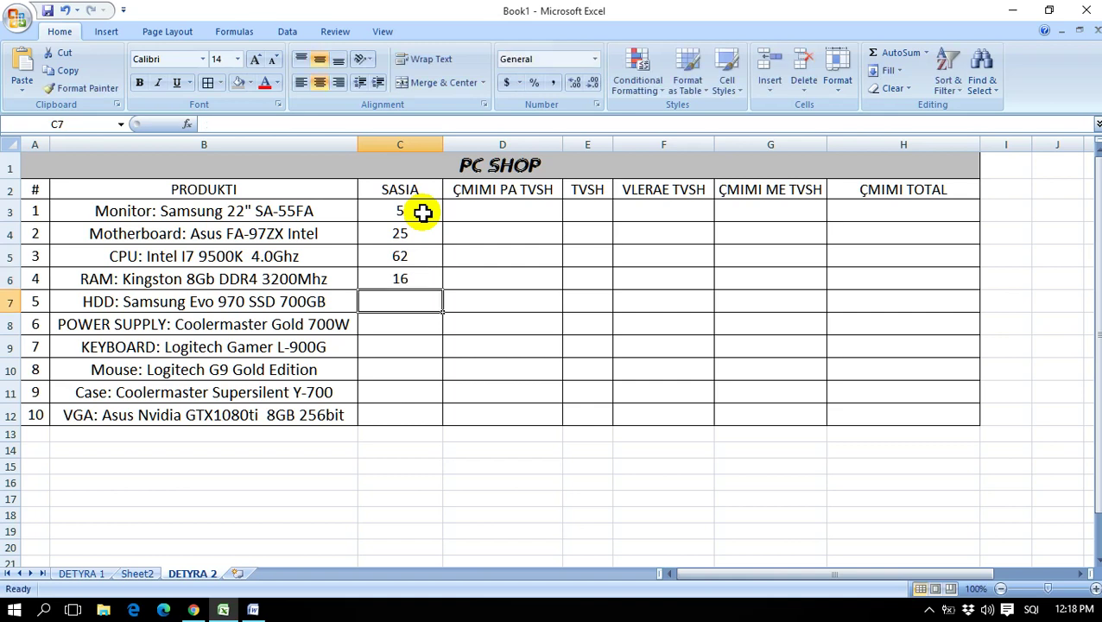
{"action": "type", "text": "36"}
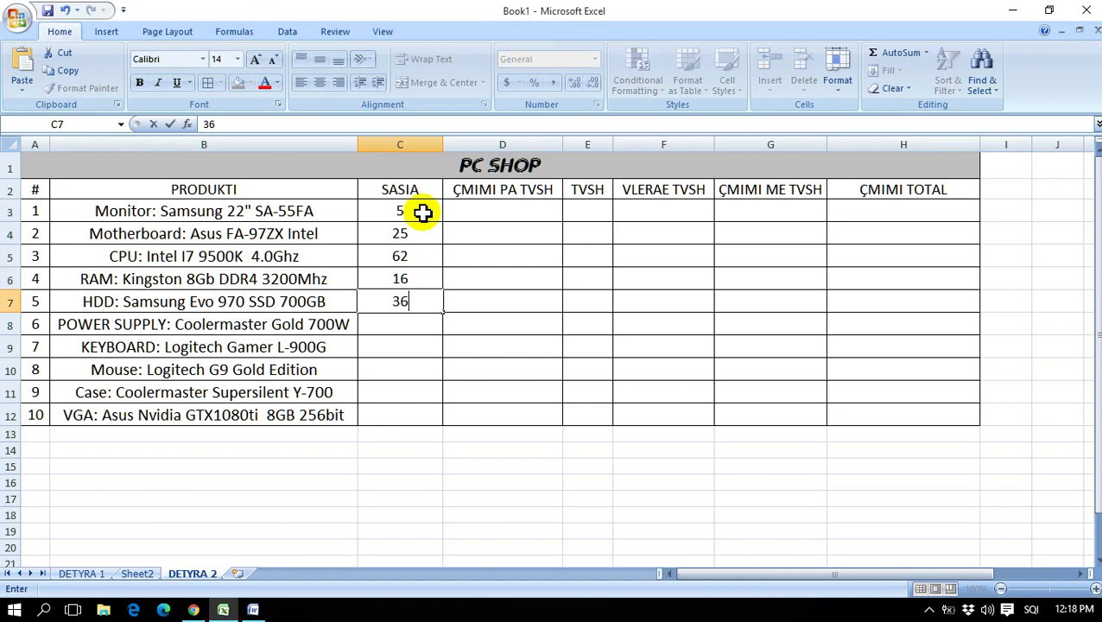
{"action": "key", "text": "Return"}
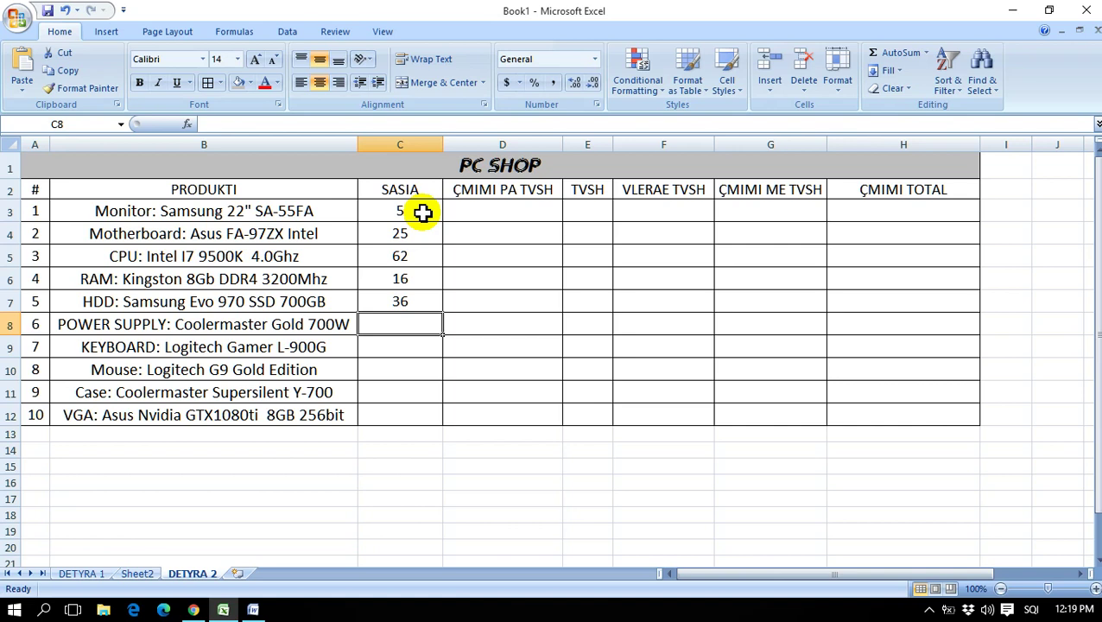
Step: Enter the quantities 54, 110, 96, 23 and 5 in C8:C12
{"action": "type", "text": "54"}
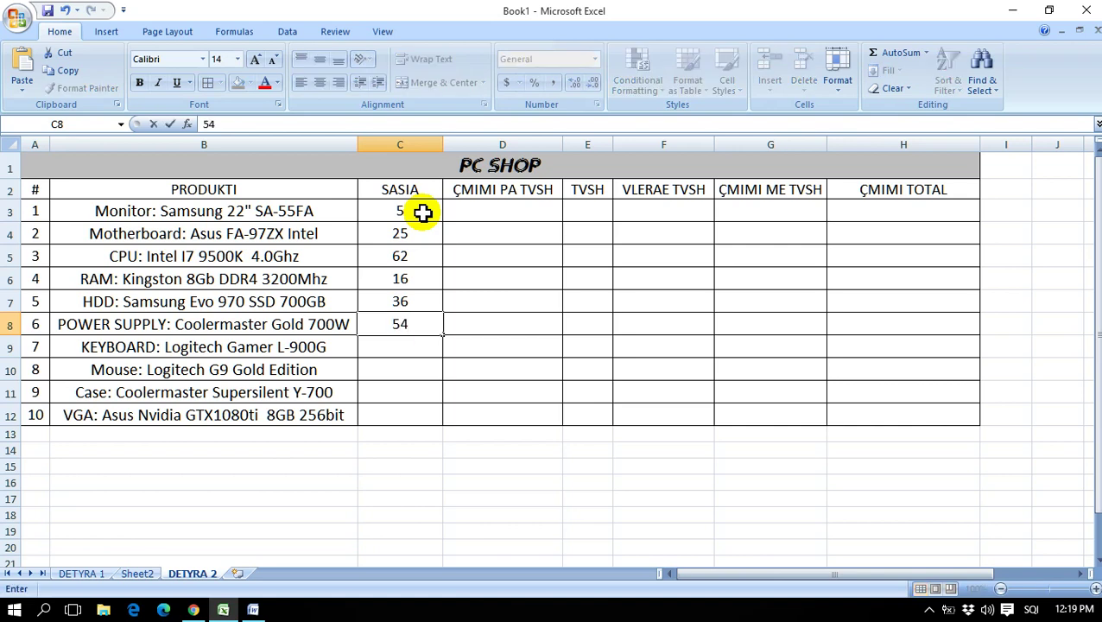
{"action": "key", "text": "Return"}
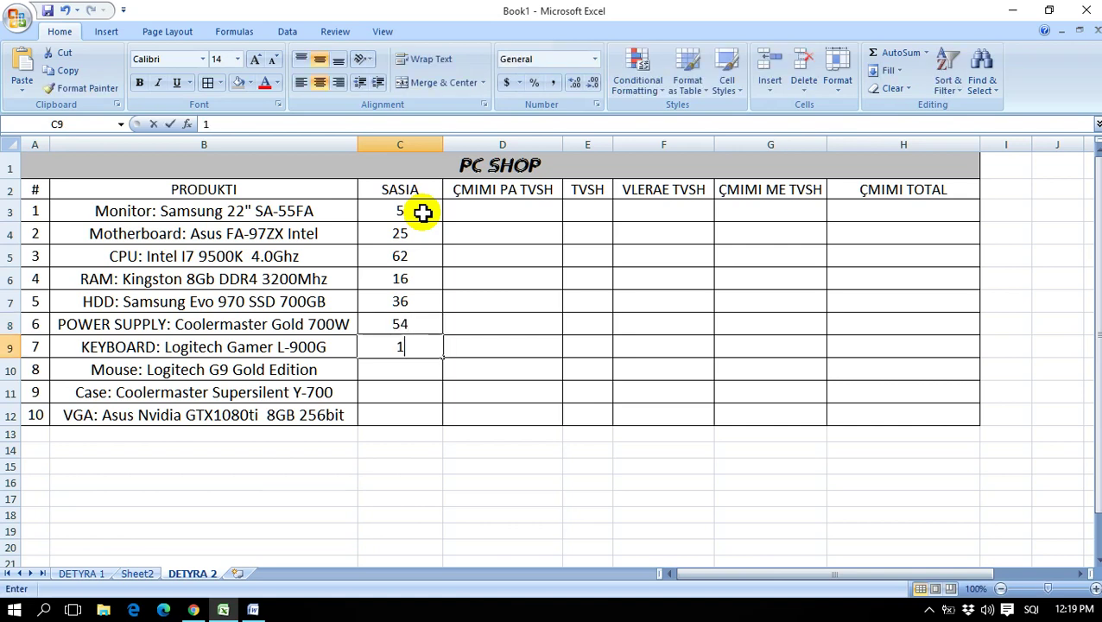
{"action": "type", "text": "110"}
{"action": "key", "text": "Return"}
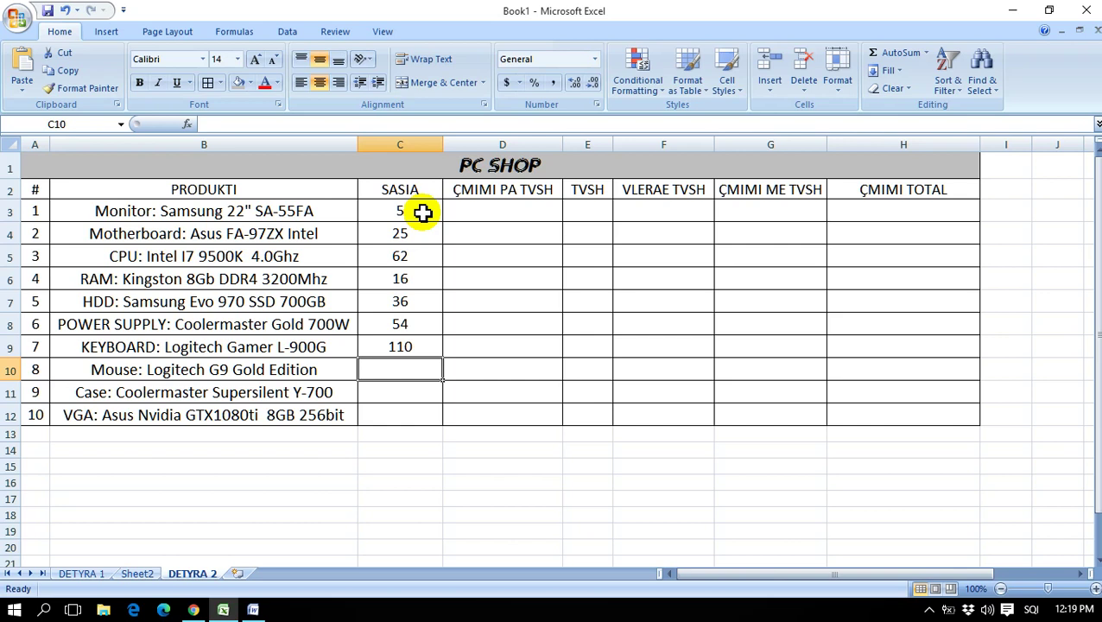
{"action": "type", "text": "96"}
{"action": "key", "text": "Return"}
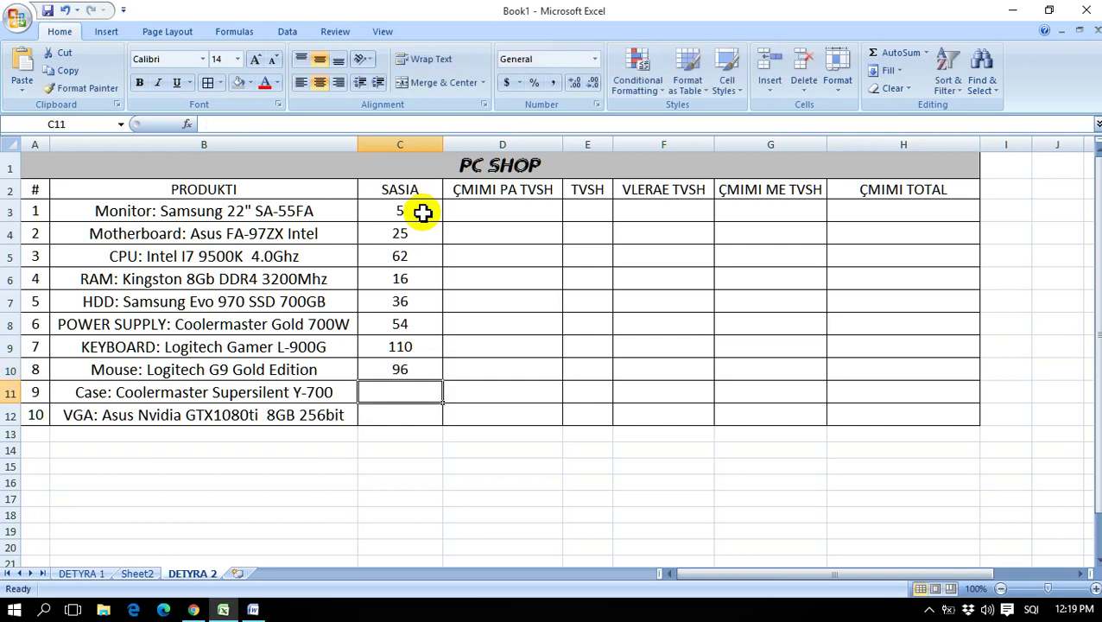
{"action": "type", "text": "23"}
{"action": "key", "text": "Return"}
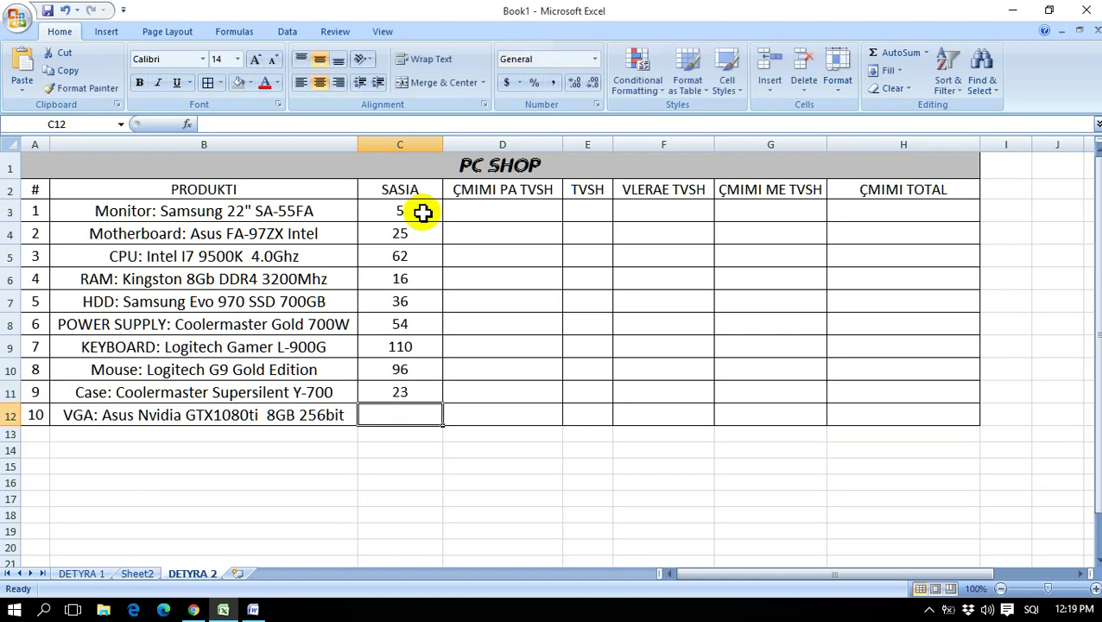
{"action": "type", "text": "5"}
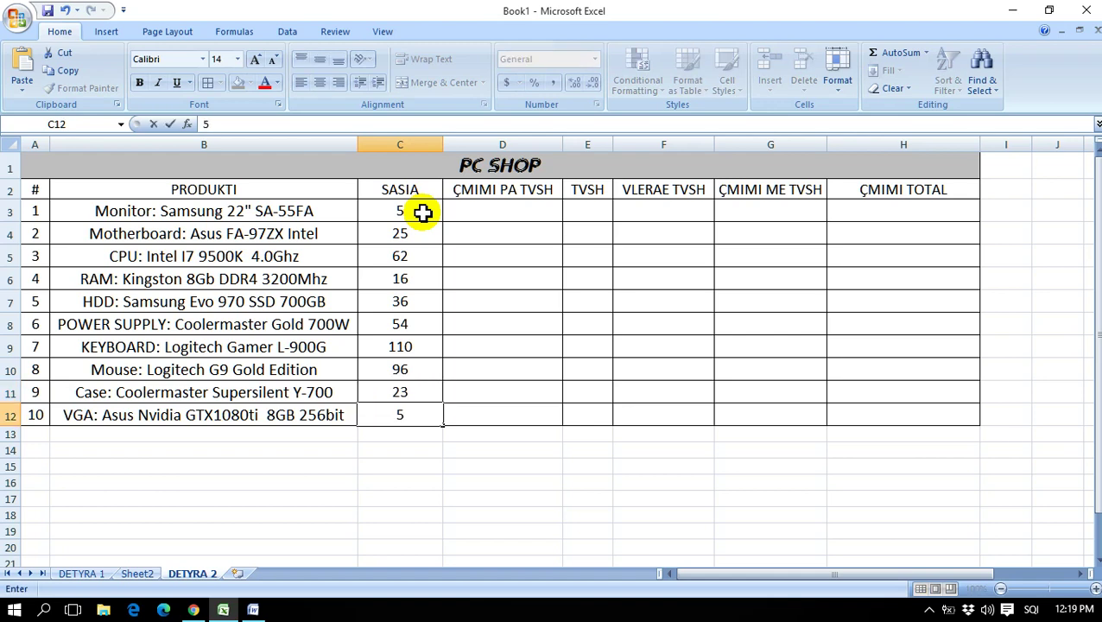
{"action": "left_click", "coordinate": [482, 211]}
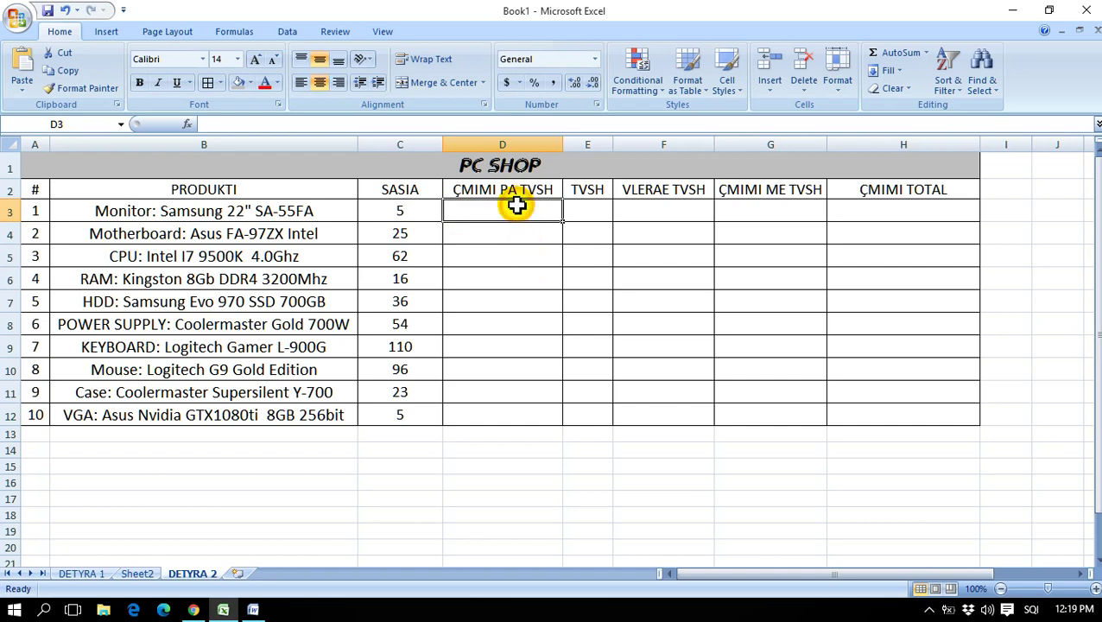
Step: Select the ten ÇMIMI PA TVSH price cells D3:D12
{"action": "left_click_drag", "start_coordinate": [517, 205], "coordinate": [518, 419]}
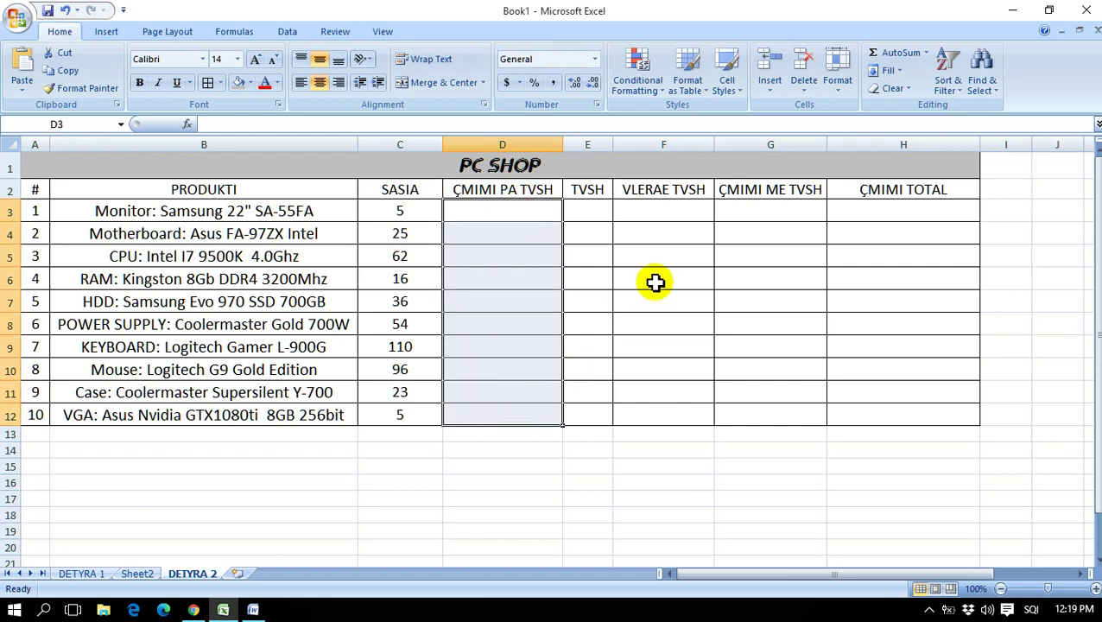
{"action": "left_click_drag", "start_coordinate": [692, 210], "coordinate": [904, 422]}
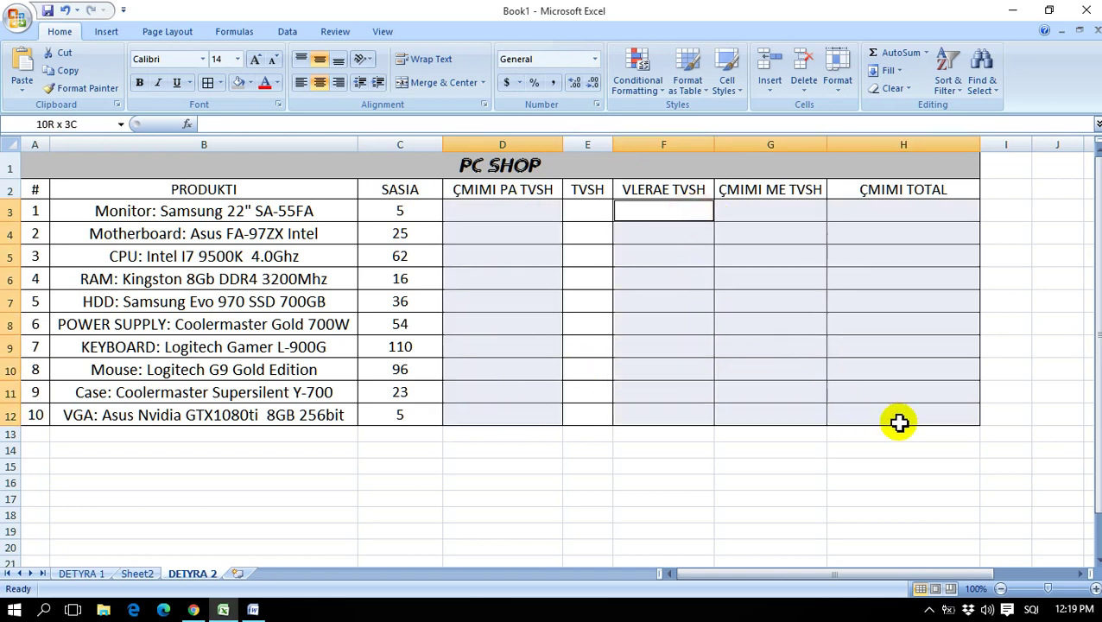
{"action": "left_click_drag", "start_coordinate": [499, 212], "coordinate": [509, 417]}
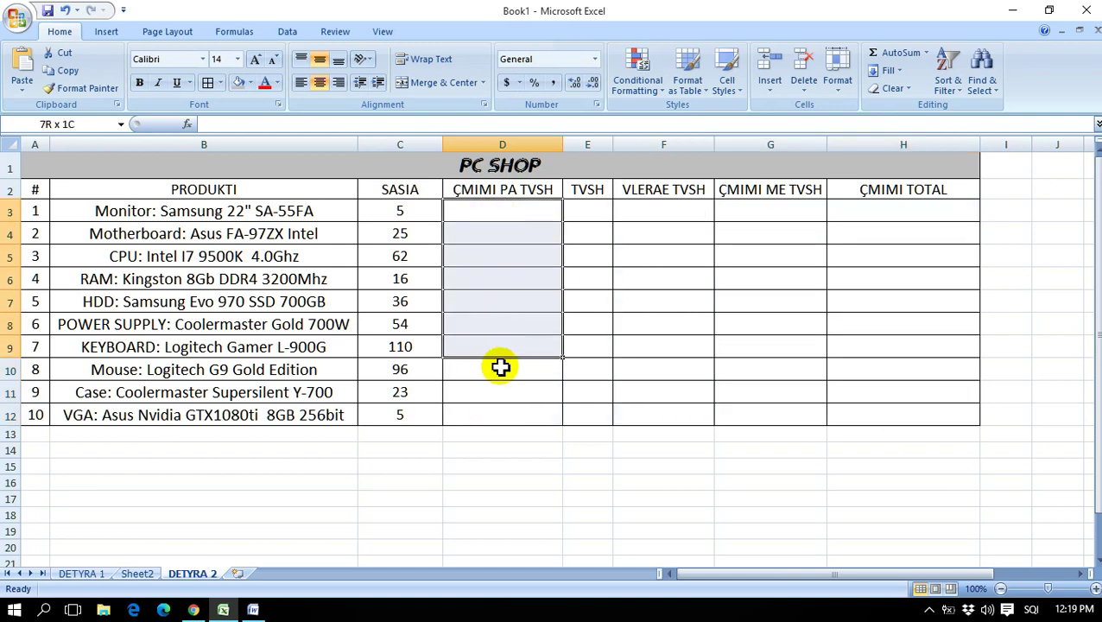
{"action": "left_click", "coordinate": [520, 84]}
Step: Apply Currency format with 2 decimals and the Macedonian ден symbol to D3:D12
{"action": "left_click", "coordinate": [537, 193]}
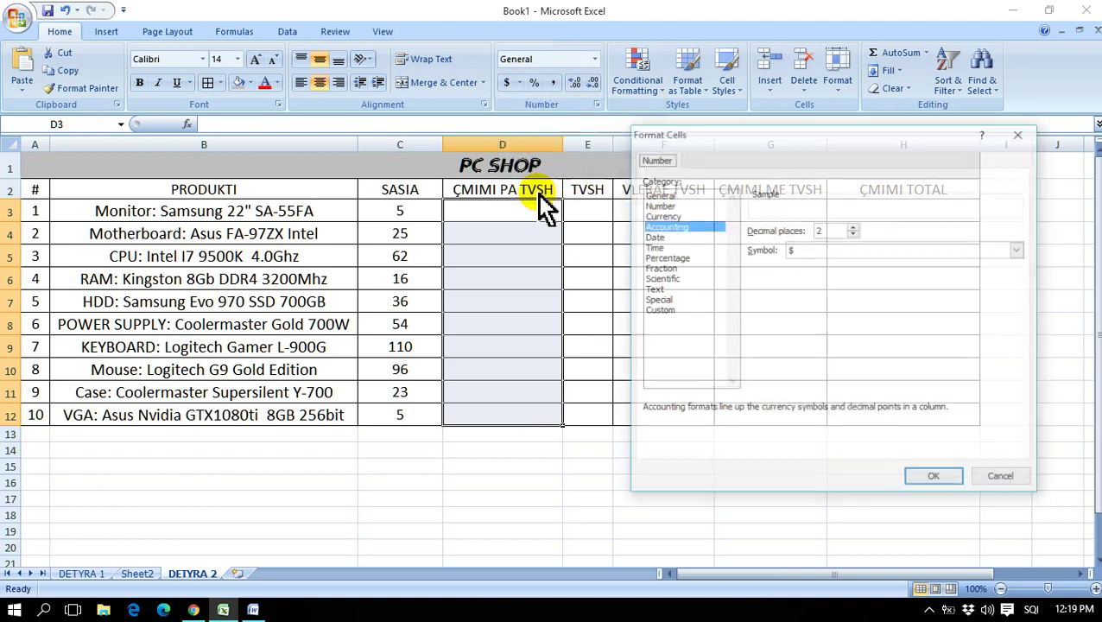
{"action": "left_click", "coordinate": [662, 216]}
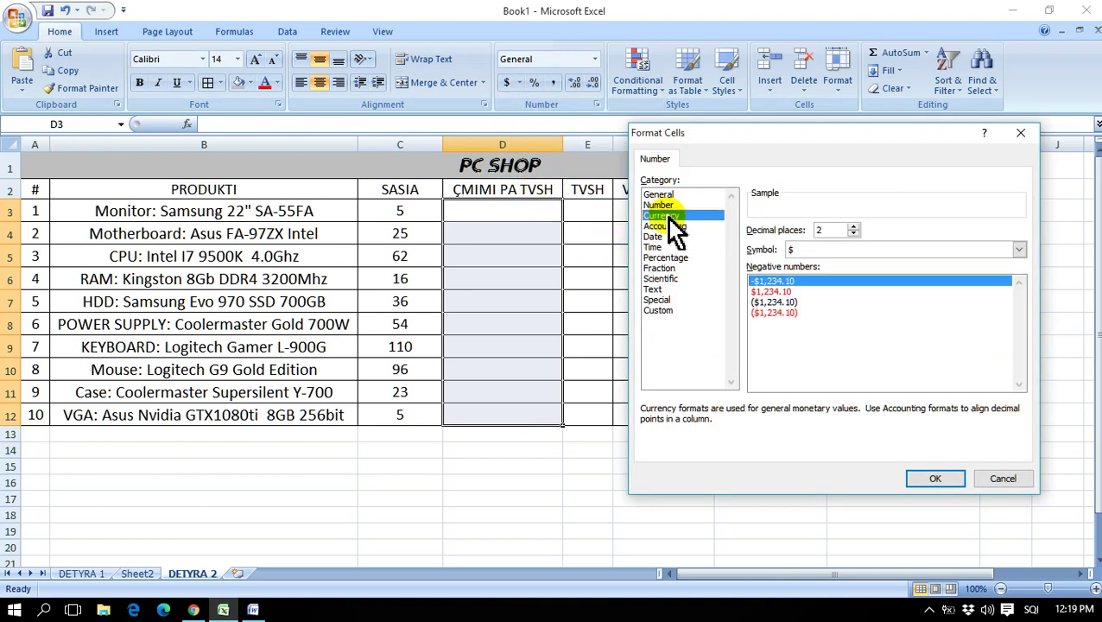
{"action": "left_click", "coordinate": [816, 249]}
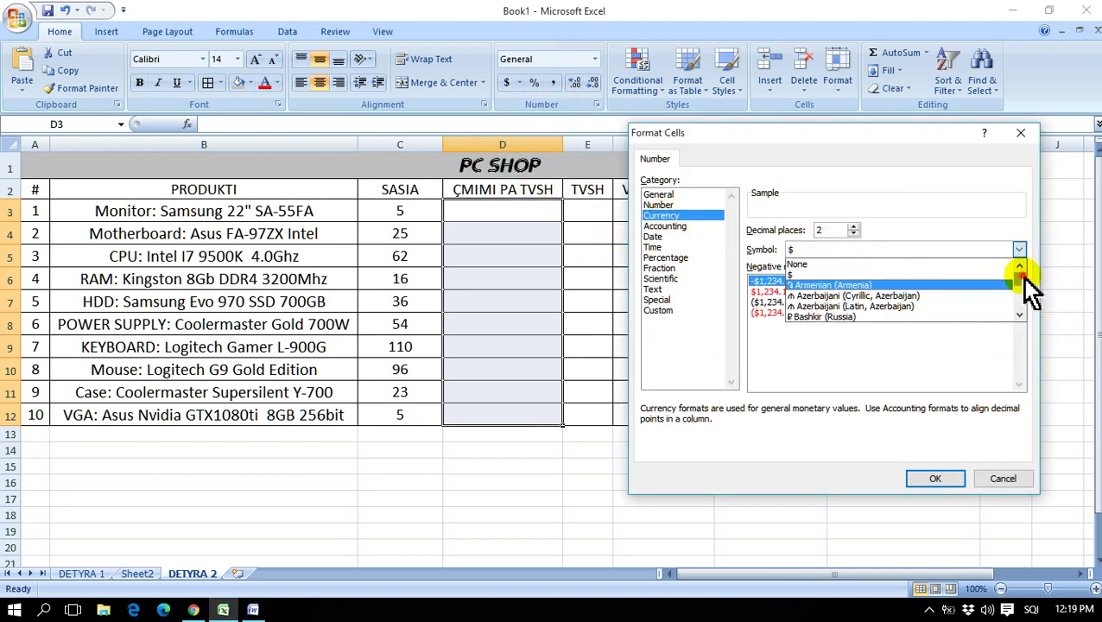
{"action": "left_click_drag", "start_coordinate": [1021, 276], "coordinate": [1019, 291]}
{"action": "scroll", "coordinate": [856, 280], "scroll_direction": "up", "scroll_amount": 5}
{"action": "scroll", "coordinate": [855, 281], "scroll_direction": "up", "scroll_amount": 2}
{"action": "scroll", "coordinate": [856, 280], "scroll_direction": "up", "scroll_amount": 2}
{"action": "scroll", "coordinate": [903, 284], "scroll_direction": "up", "scroll_amount": 2}
{"action": "scroll", "coordinate": [903, 280], "scroll_direction": "up", "scroll_amount": 3}
{"action": "scroll", "coordinate": [891, 290], "scroll_direction": "up", "scroll_amount": 3}
{"action": "scroll", "coordinate": [829, 298], "scroll_direction": "up", "scroll_amount": 3}
{"action": "scroll", "coordinate": [812, 298], "scroll_direction": "up", "scroll_amount": 3}
{"action": "scroll", "coordinate": [812, 302], "scroll_direction": "down", "scroll_amount": 3}
{"action": "scroll", "coordinate": [813, 303], "scroll_direction": "down", "scroll_amount": 3}
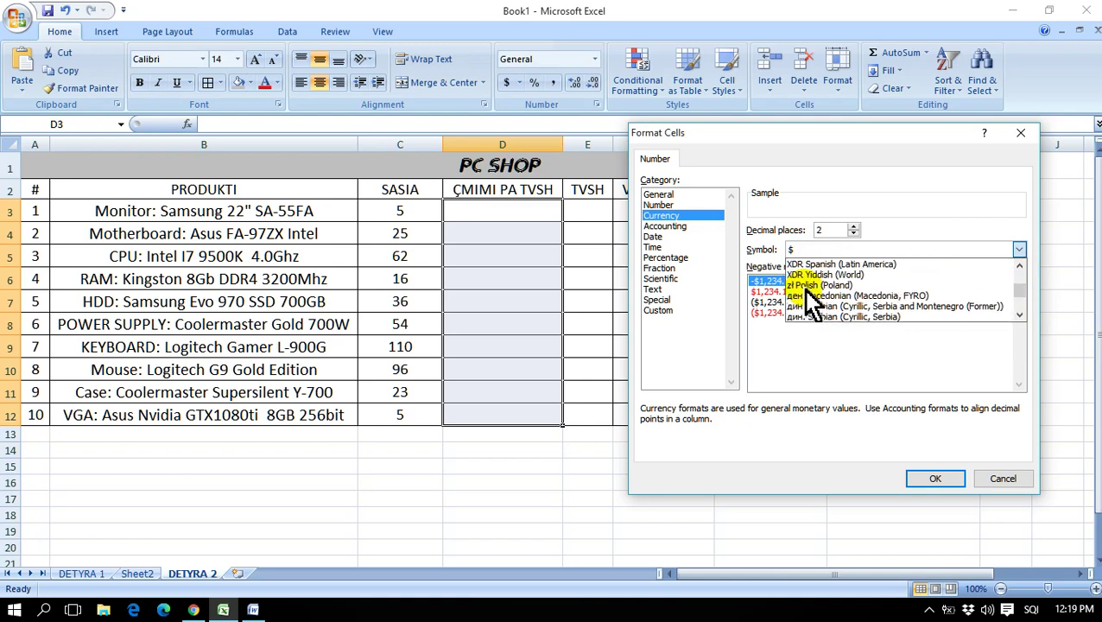
{"action": "left_click", "coordinate": [817, 296]}
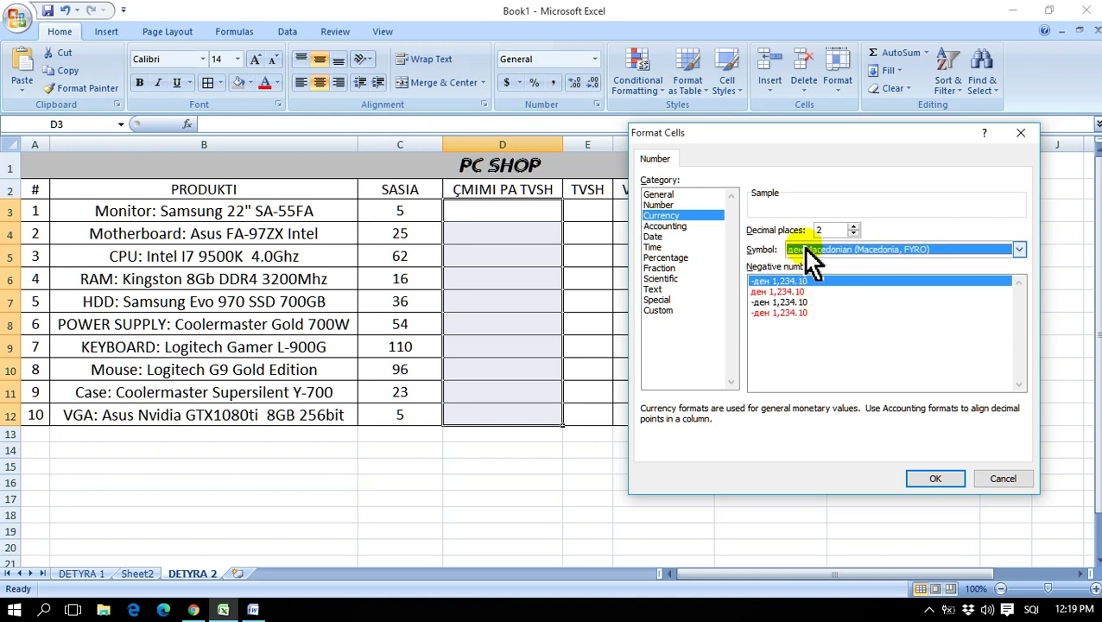
{"action": "left_click", "coordinate": [946, 479]}
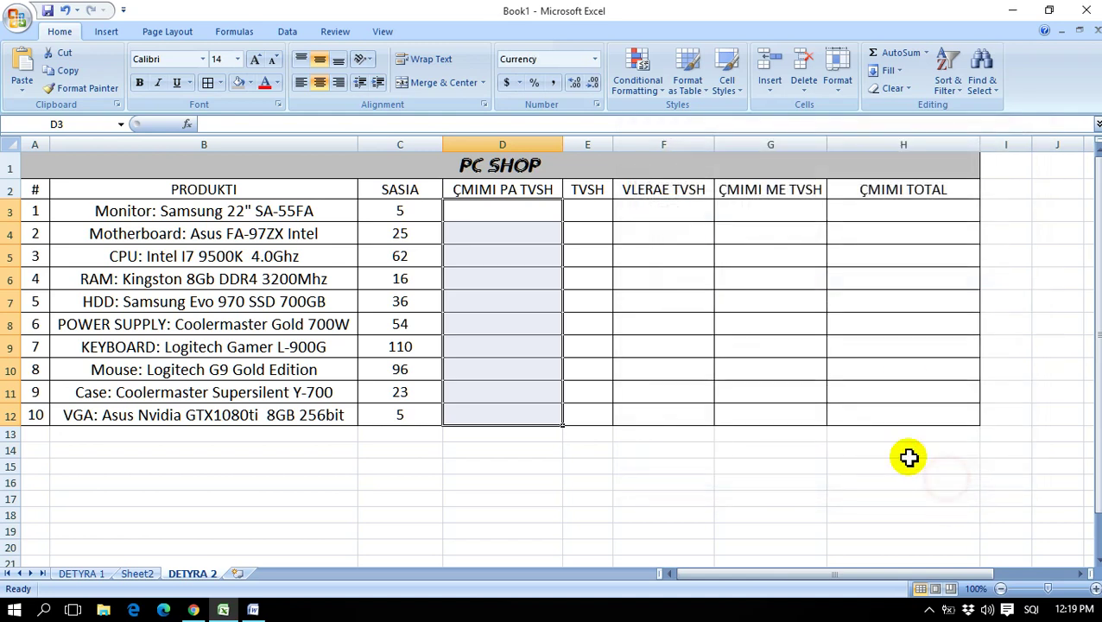
Step: Format the VLERAE TVSH through ÇMIMI TOTAL cells as ден Macedonian currency with two decimals
{"action": "left_click_drag", "start_coordinate": [649, 204], "coordinate": [874, 409]}
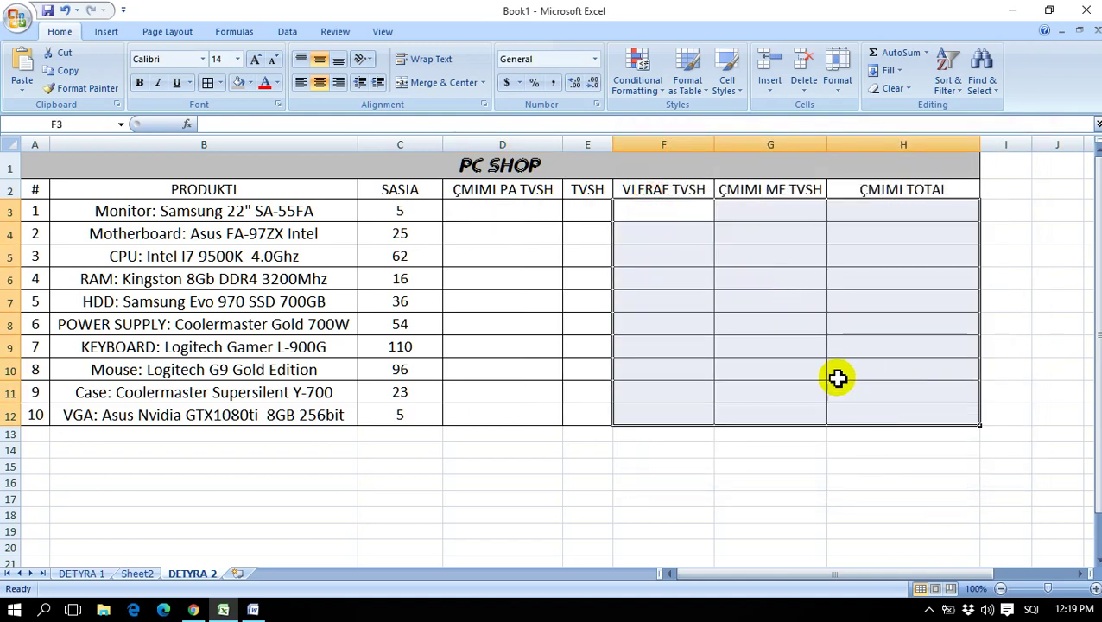
{"action": "left_click", "coordinate": [519, 83]}
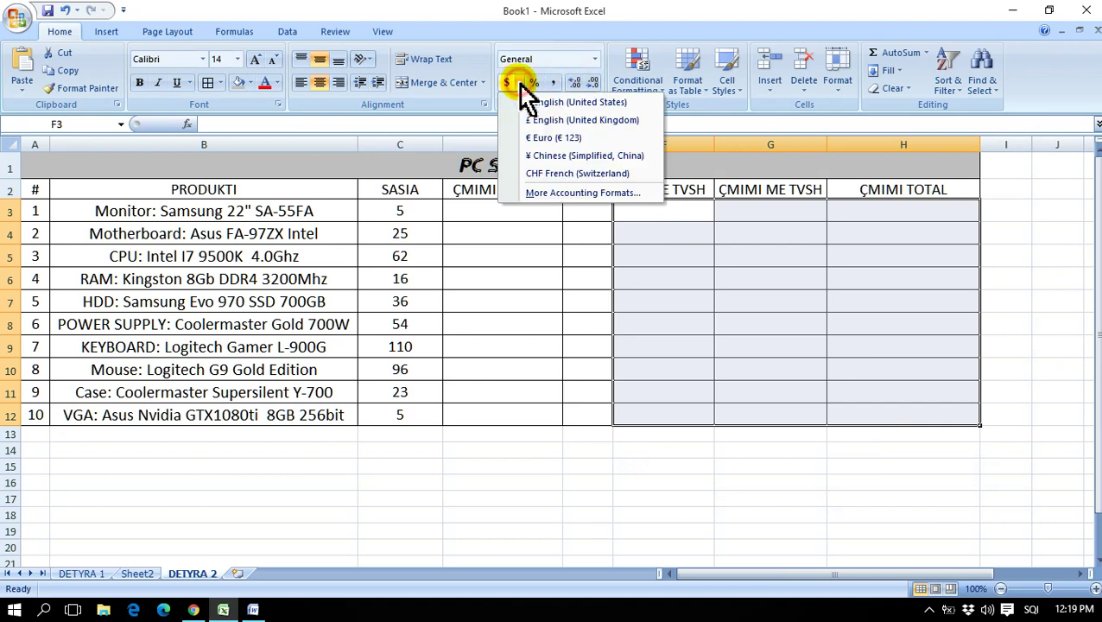
{"action": "left_click", "coordinate": [546, 194]}
{"action": "left_click", "coordinate": [667, 216]}
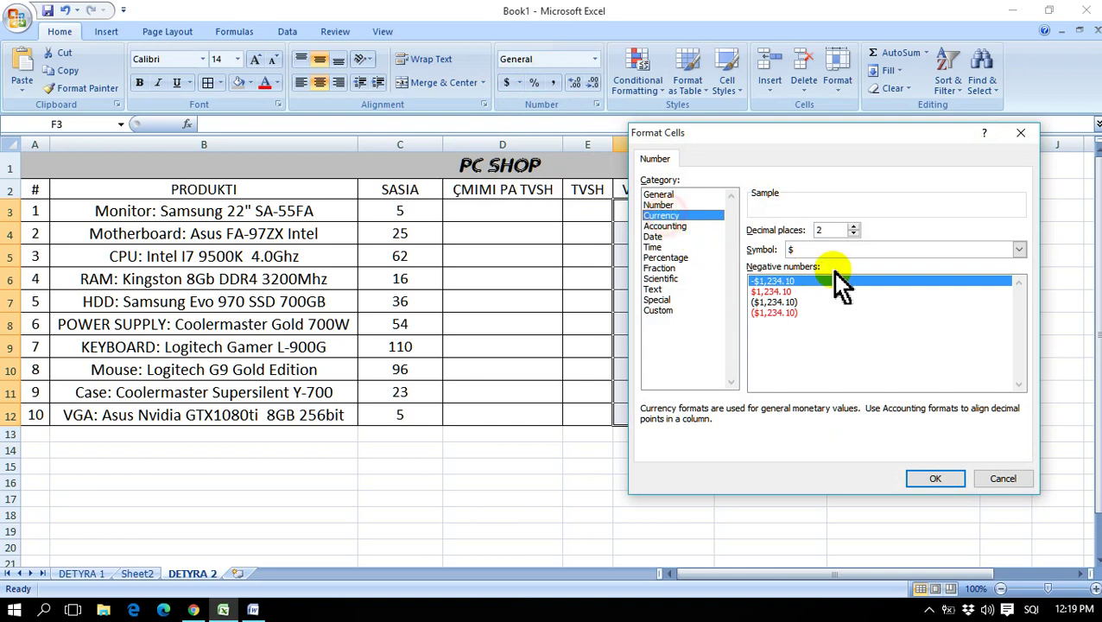
{"action": "left_click", "coordinate": [834, 250]}
{"action": "left_click_drag", "start_coordinate": [1019, 286], "coordinate": [1022, 290]}
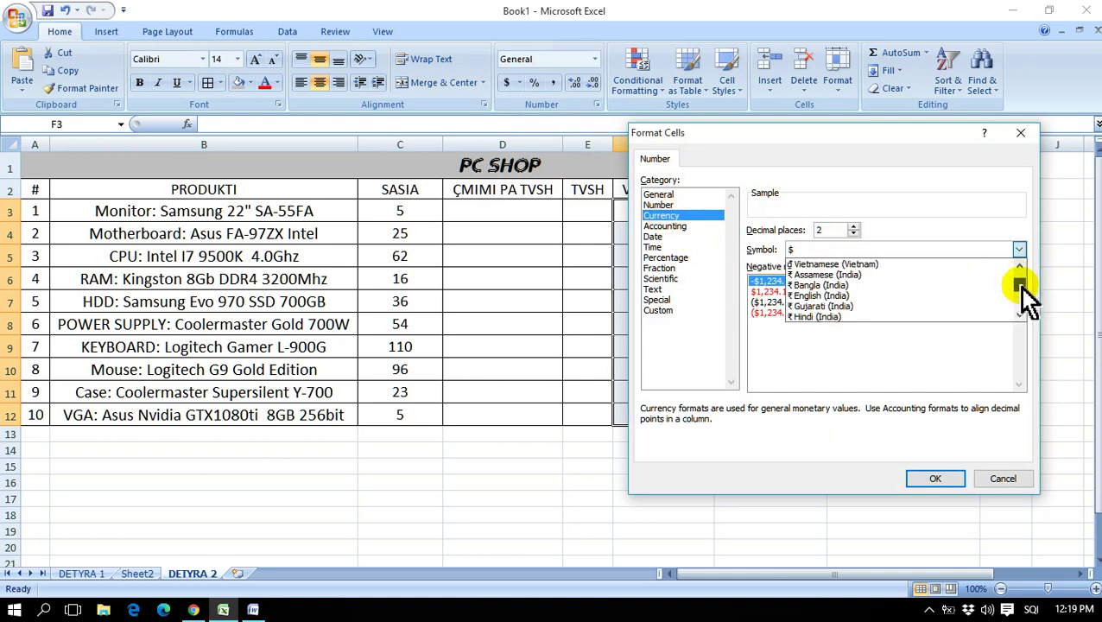
{"action": "scroll", "coordinate": [1022, 290], "scroll_direction": "down", "scroll_amount": 5}
{"action": "scroll", "coordinate": [907, 307], "scroll_direction": "down", "scroll_amount": 3}
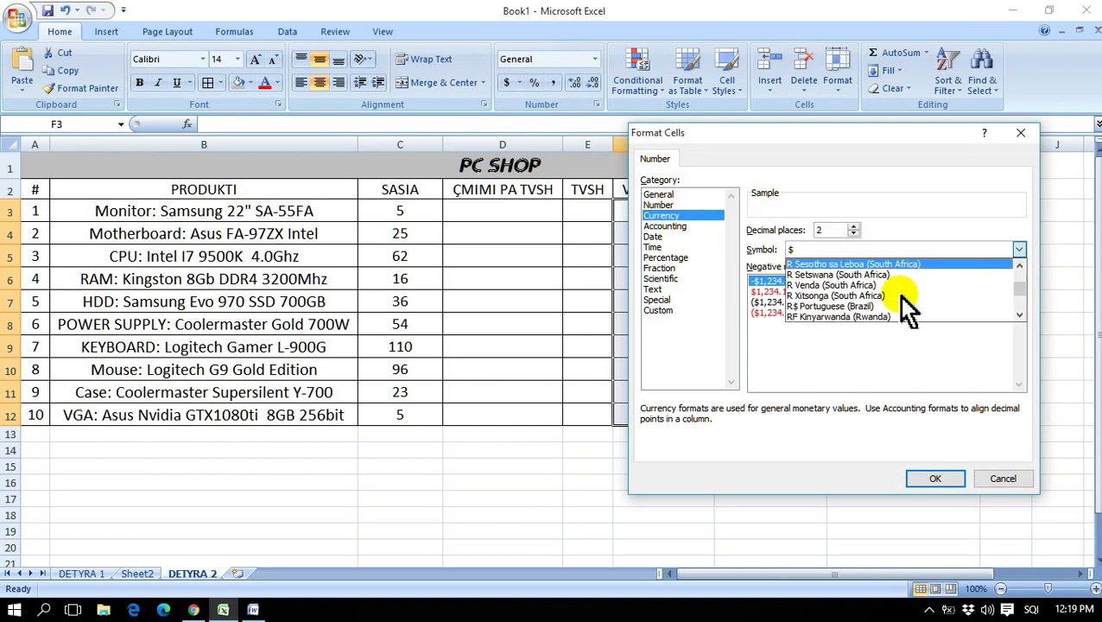
{"action": "scroll", "coordinate": [907, 307], "scroll_direction": "down", "scroll_amount": 2}
{"action": "scroll", "coordinate": [907, 306], "scroll_direction": "down", "scroll_amount": 2}
{"action": "scroll", "coordinate": [907, 307], "scroll_direction": "down", "scroll_amount": 3}
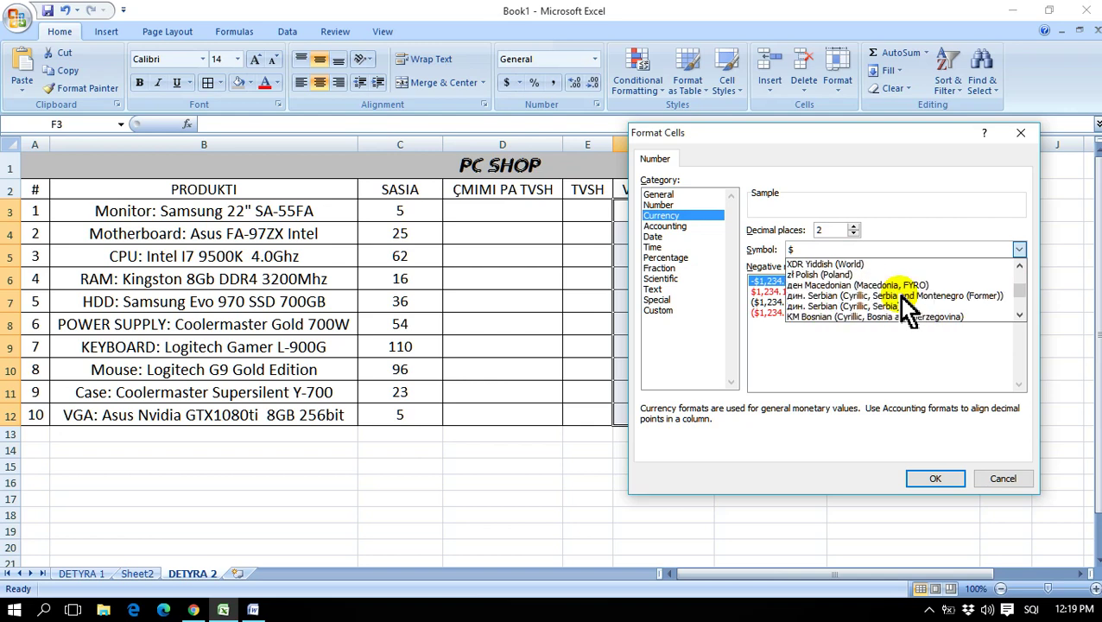
{"action": "left_click", "coordinate": [856, 285]}
{"action": "left_click", "coordinate": [938, 478]}
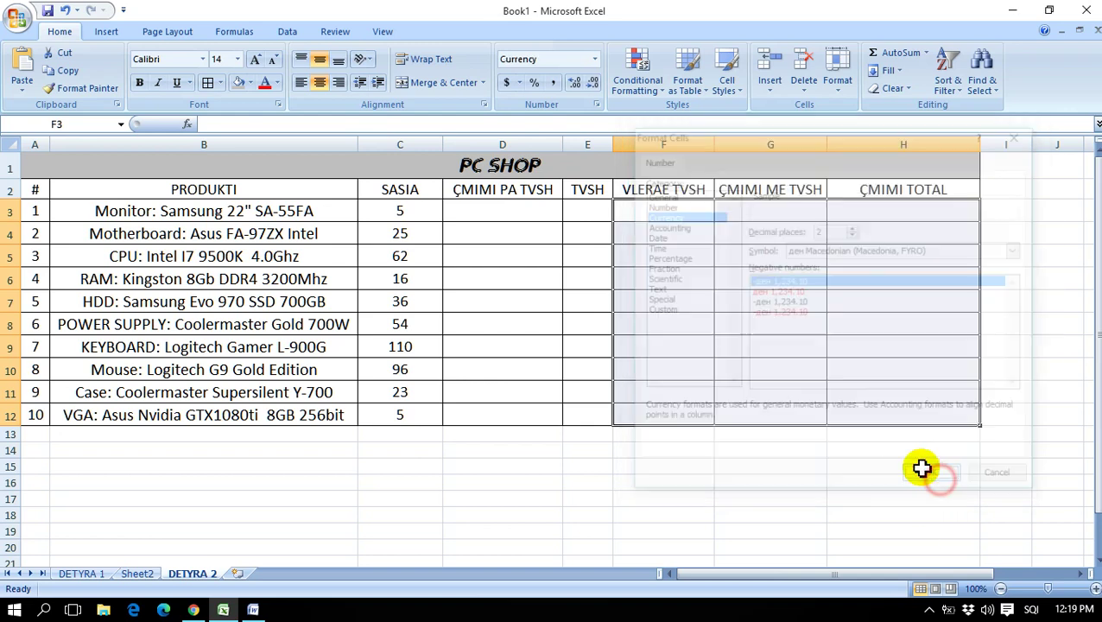
{"action": "left_click", "coordinate": [498, 216]}
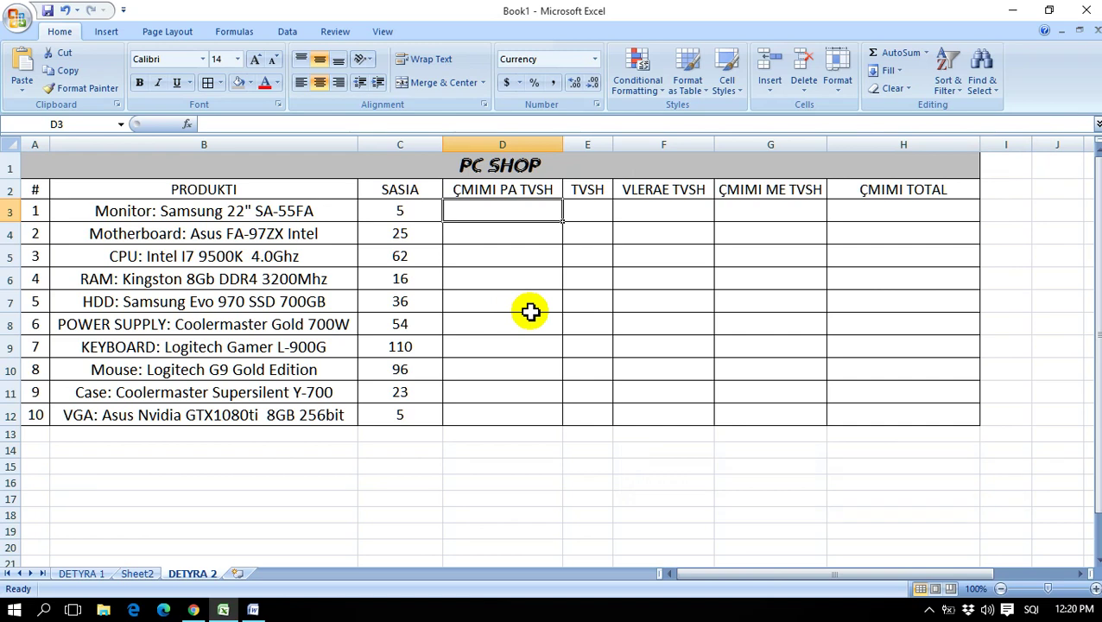
Step: Enter 7500 as the monitor's pre-VAT price in D3
{"action": "type", "text": "7500"}
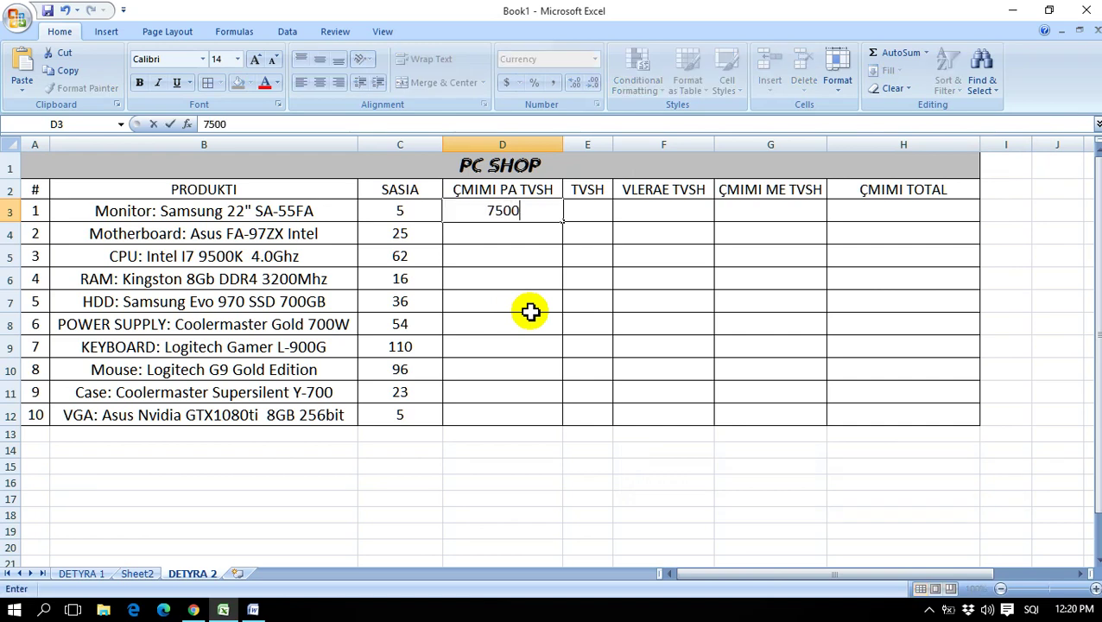
{"action": "key", "text": "Return"}
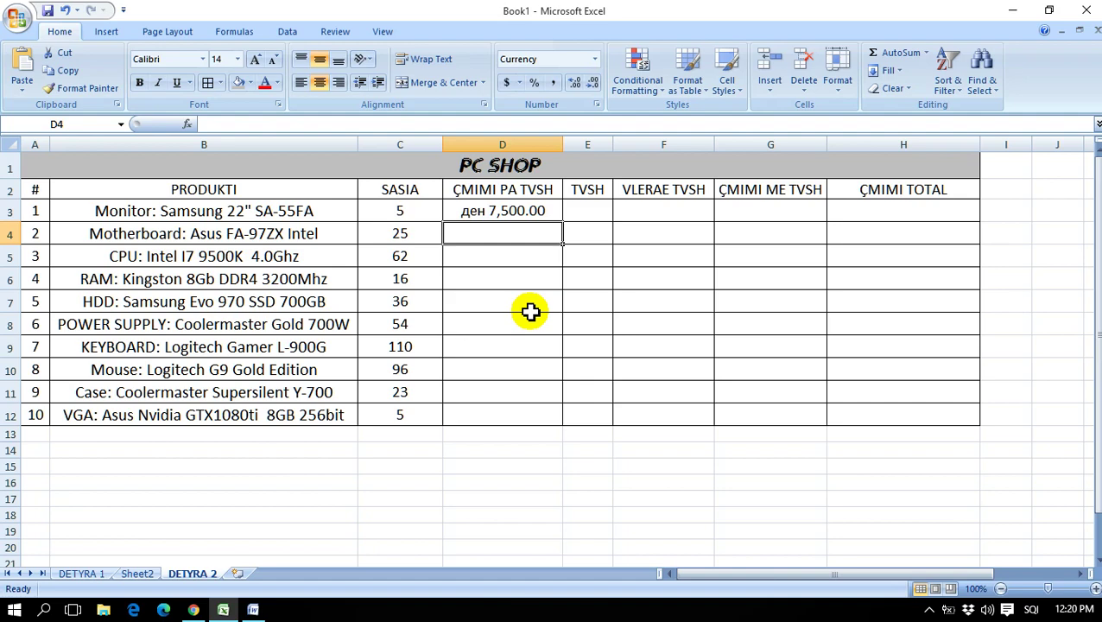
{"action": "left_click", "coordinate": [193, 610]}
{"action": "left_click", "coordinate": [194, 610]}
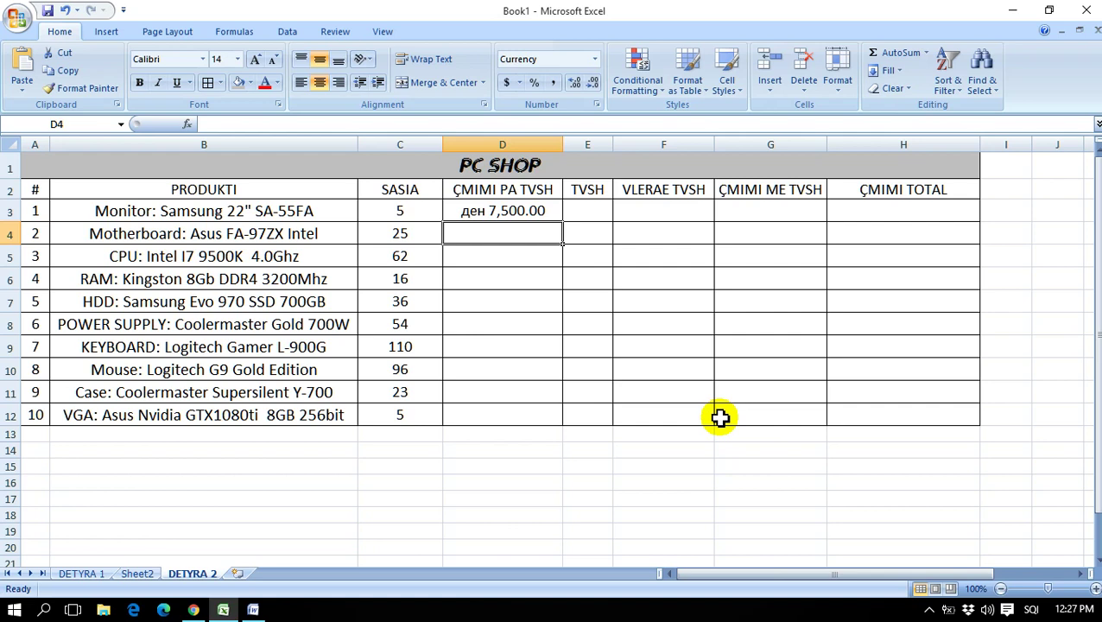
Step: Enter pre-VAT prices 4720, 25400, 6200, 4500 and 6100 for products 2–6
{"action": "type", "text": "4720"}
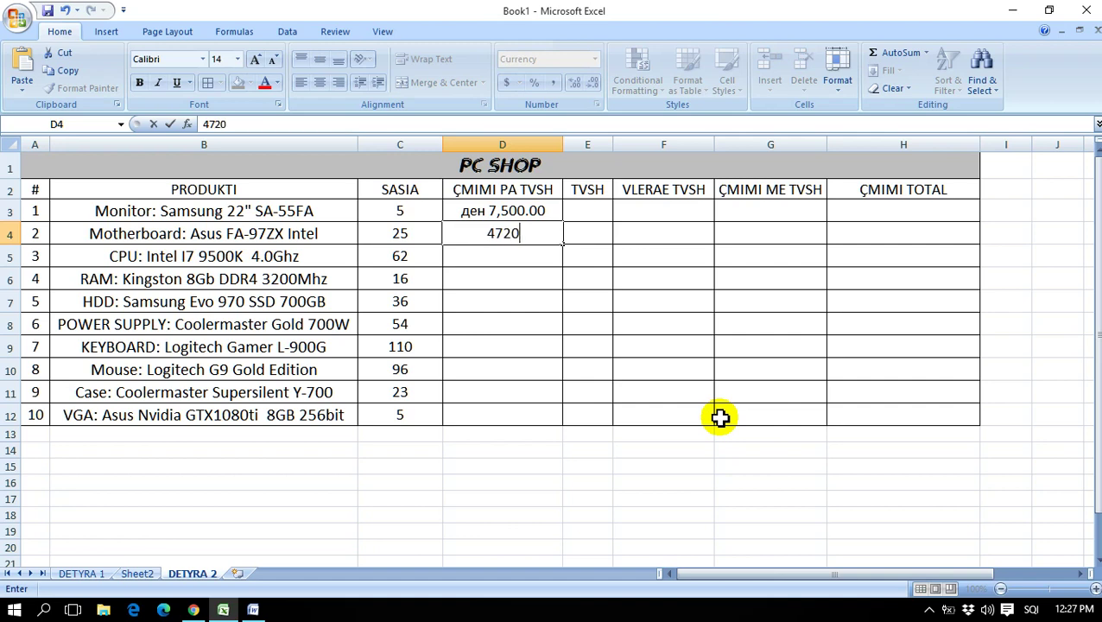
{"action": "key", "text": "Return"}
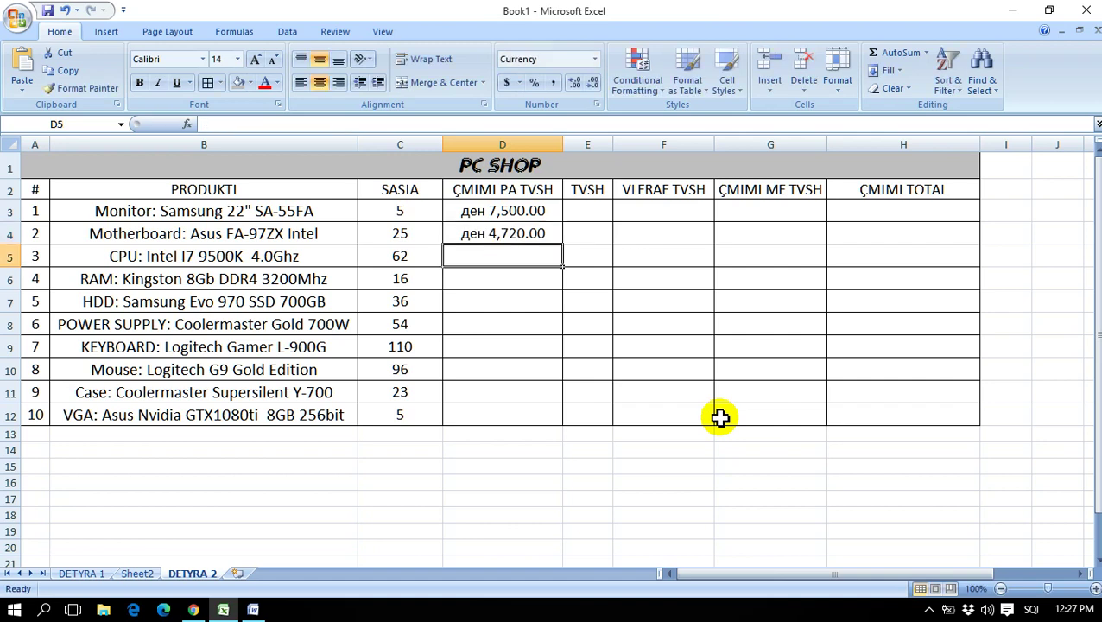
{"action": "type", "text": "25400"}
{"action": "key", "text": "Return"}
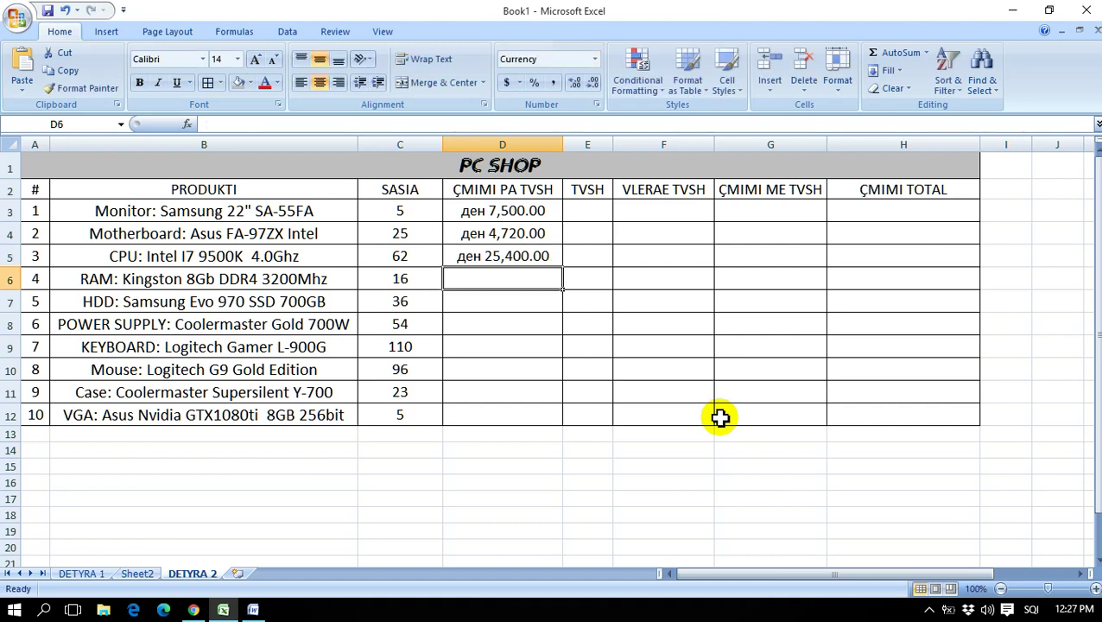
{"action": "type", "text": "6,200"}
{"action": "key", "text": "Return"}
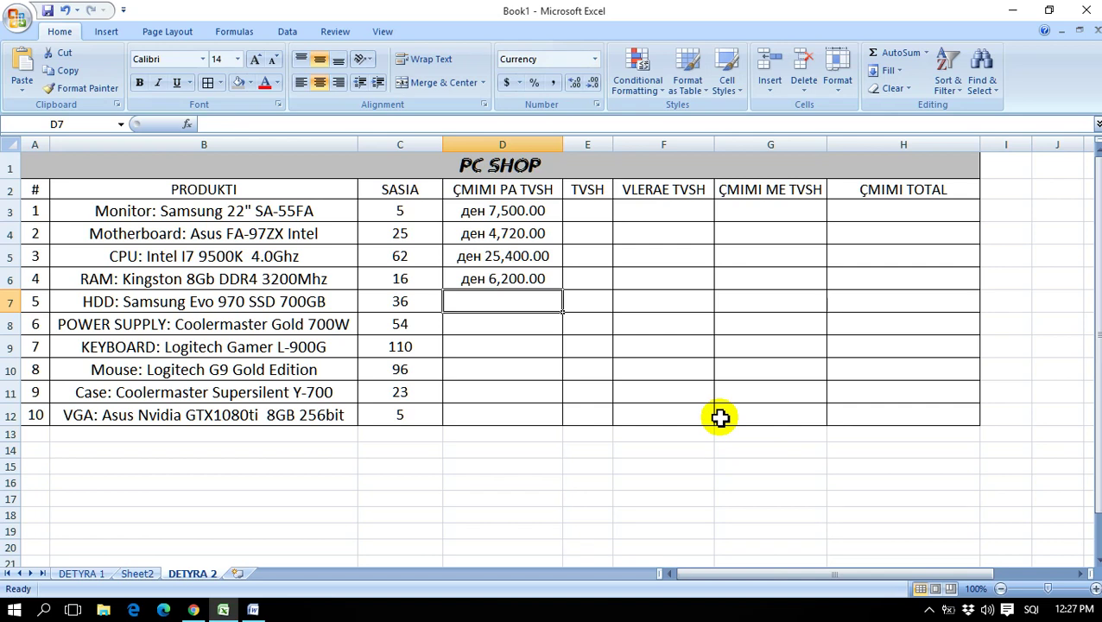
{"action": "type", "text": "ден 4,500"}
{"action": "key", "text": "Return"}
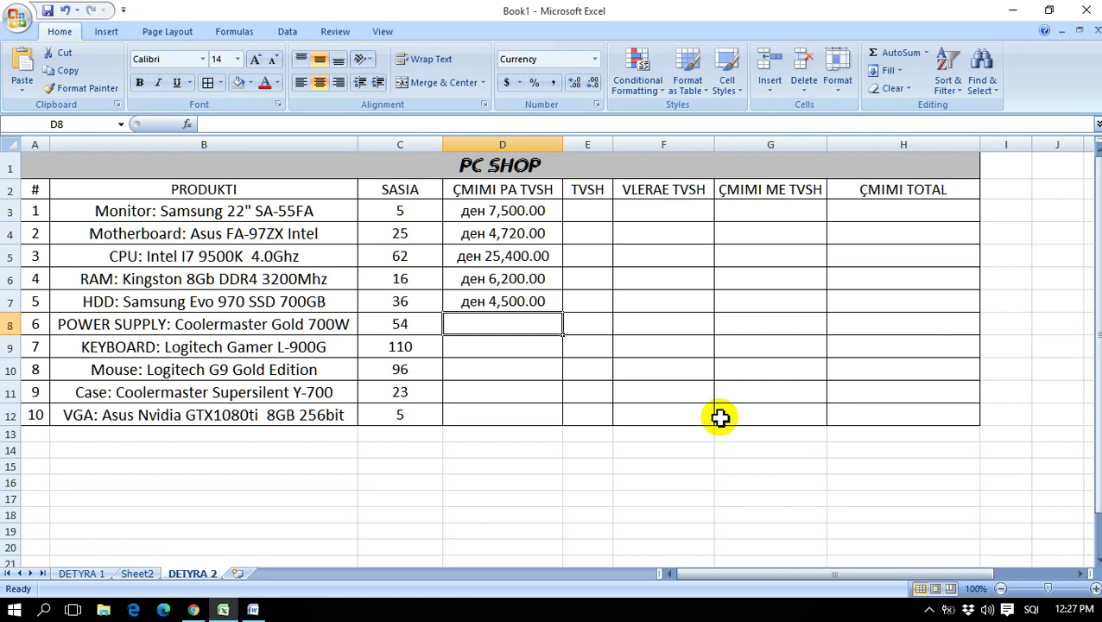
{"action": "type", "text": "6"}
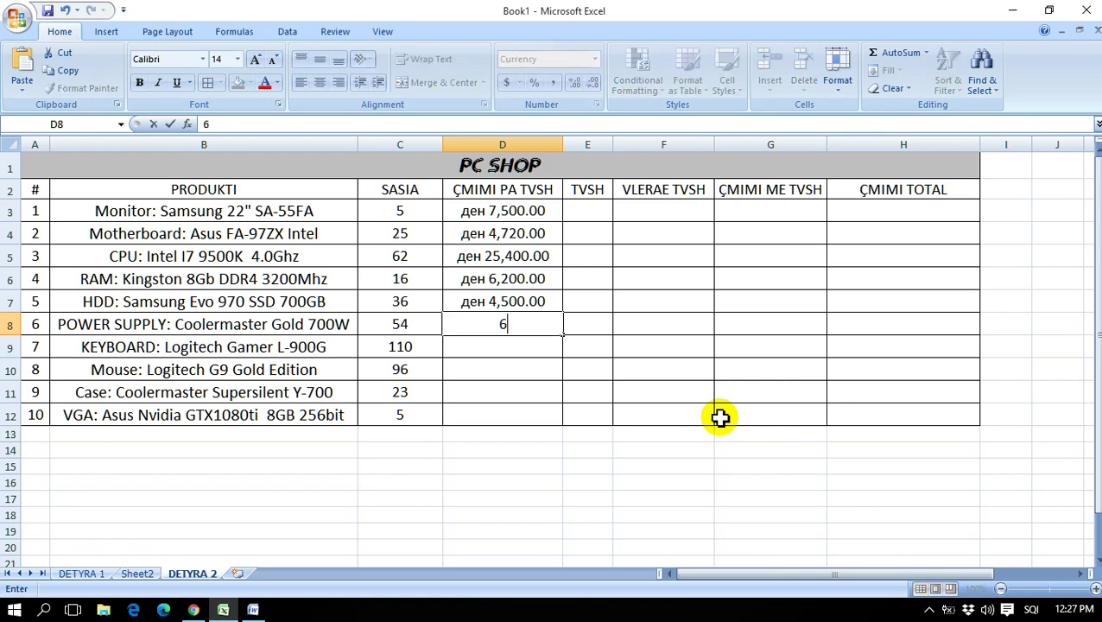
{"action": "type", "text": "ден 6,100"}
{"action": "key", "text": "Return"}
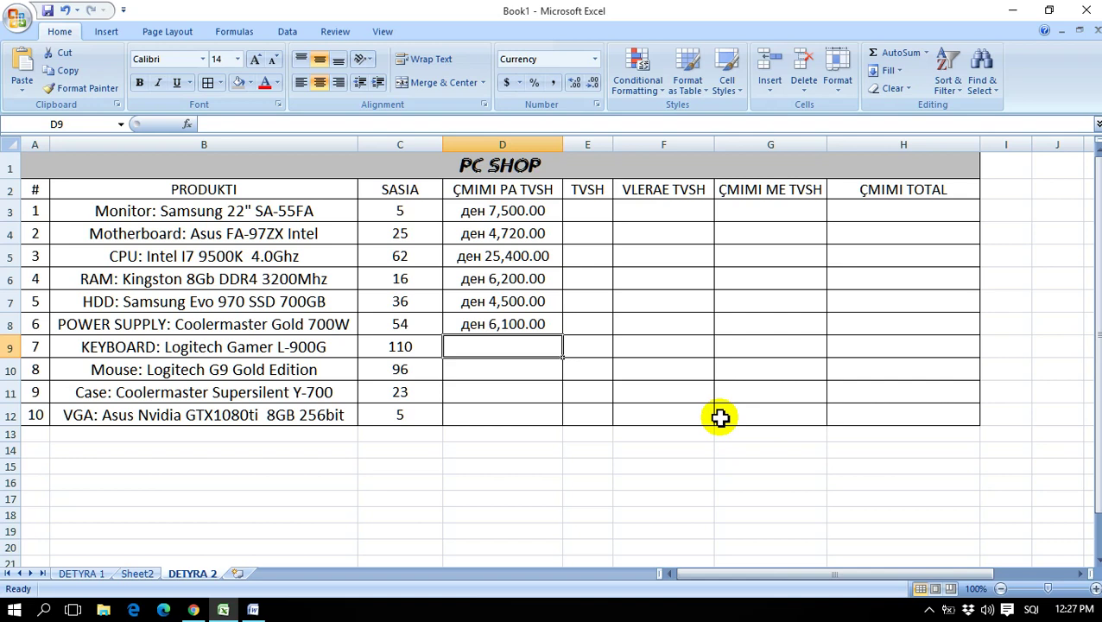
Step: Enter pre-VAT prices 4100, 6240, 9500 and 42000 for the remaining products
{"action": "type", "text": "4,100"}
{"action": "key", "text": "Return"}
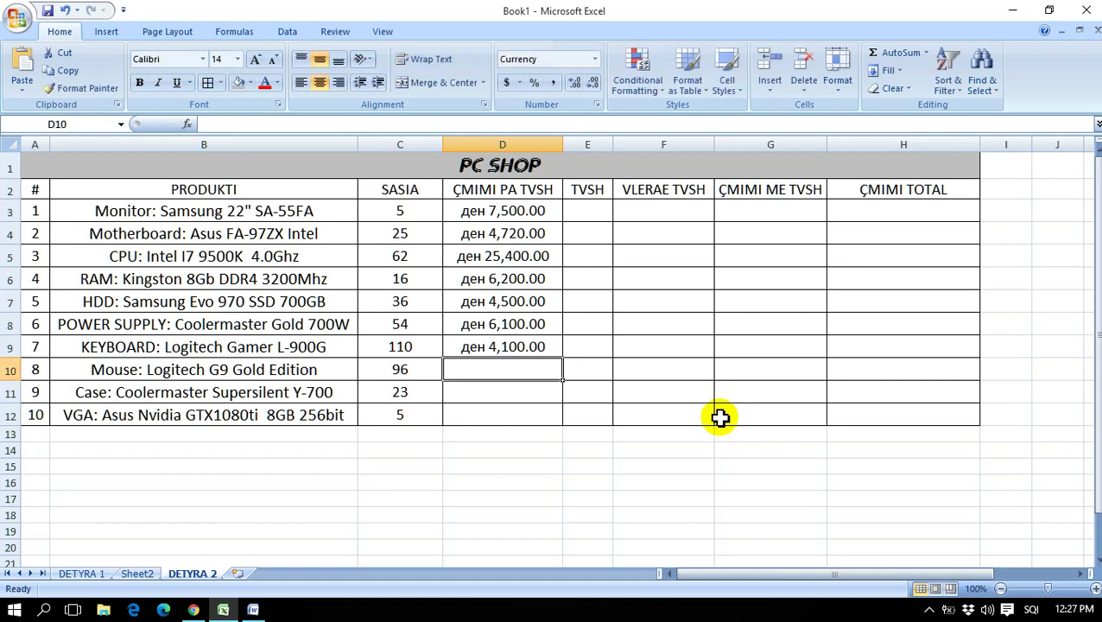
{"action": "type", "text": "6200"}
{"action": "key", "text": "BackSpace"}
{"action": "key", "text": "BackSpace"}
{"action": "type", "text": "40"}
{"action": "key", "text": "Return"}
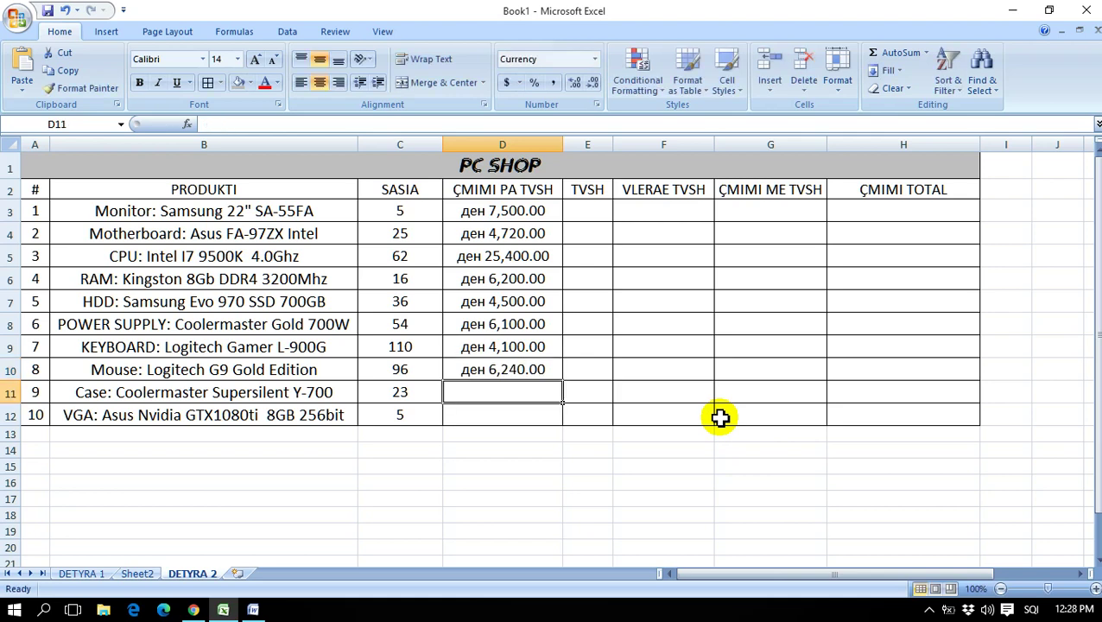
{"action": "type", "text": "9,500"}
{"action": "key", "text": "Return"}
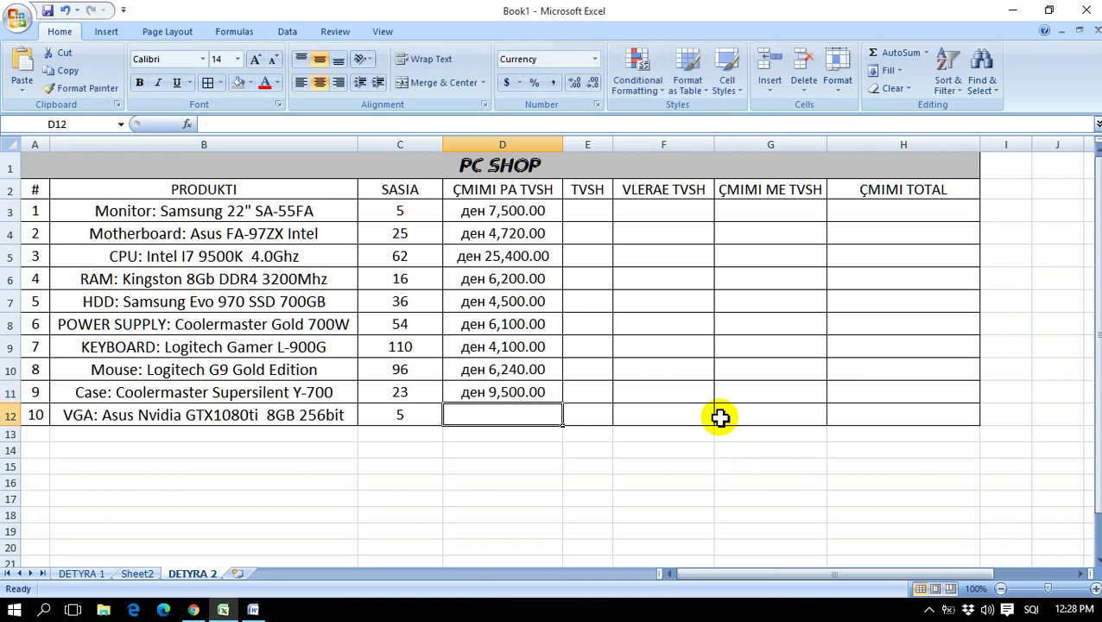
{"action": "type", "text": "42000"}
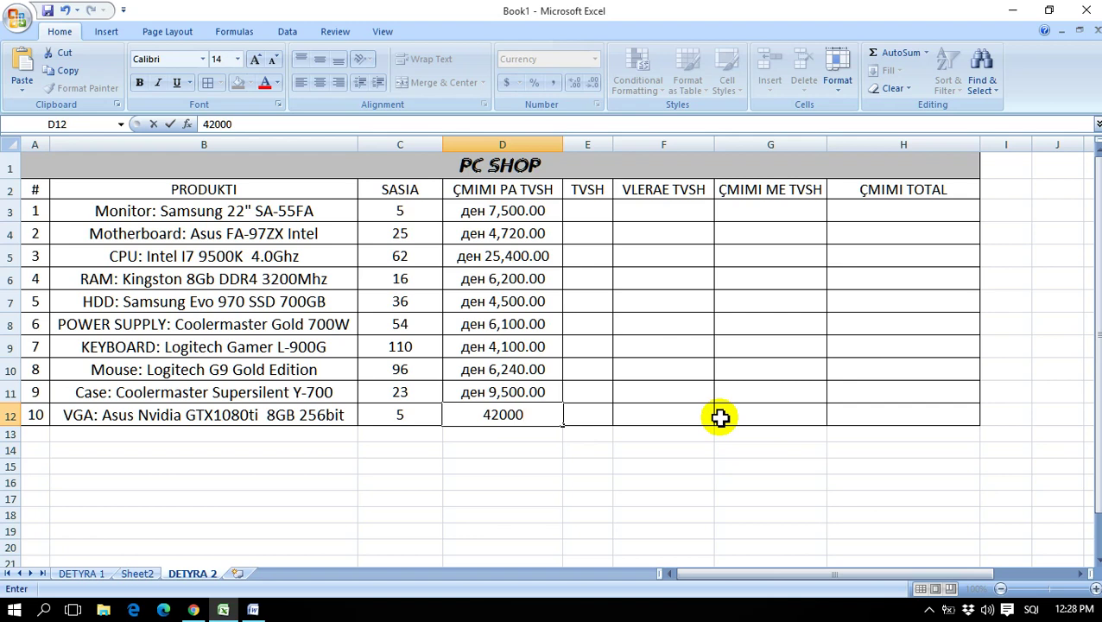
{"action": "key", "text": "Return"}
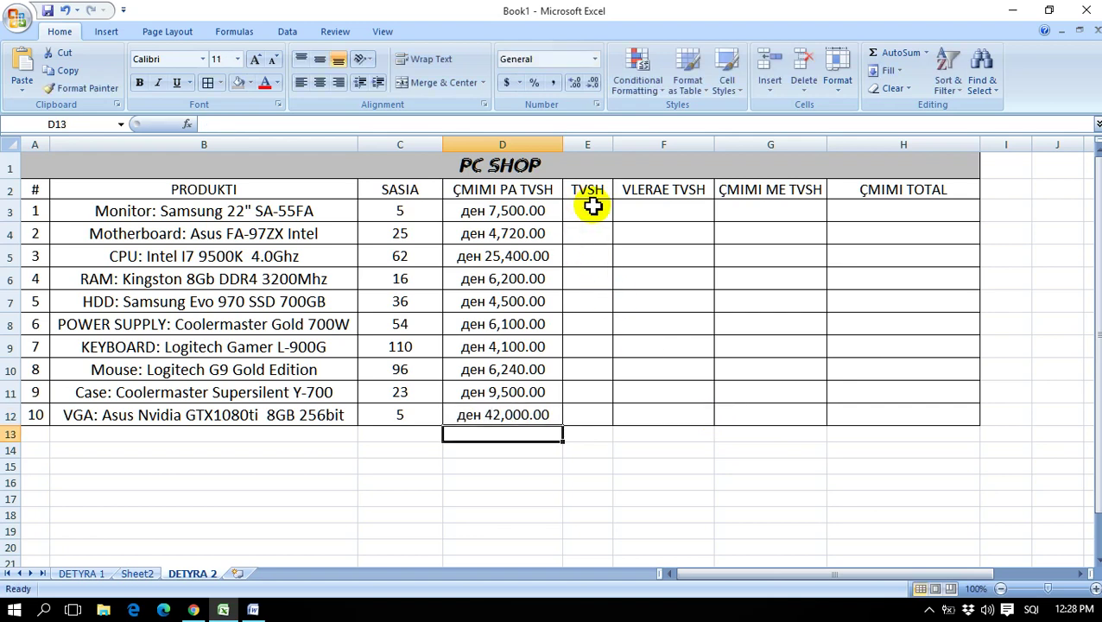
Step: Enter a 5% VAT rate in E3 and fill it down for every product
{"action": "left_click", "coordinate": [591, 209]}
{"action": "type", "text": "5"}
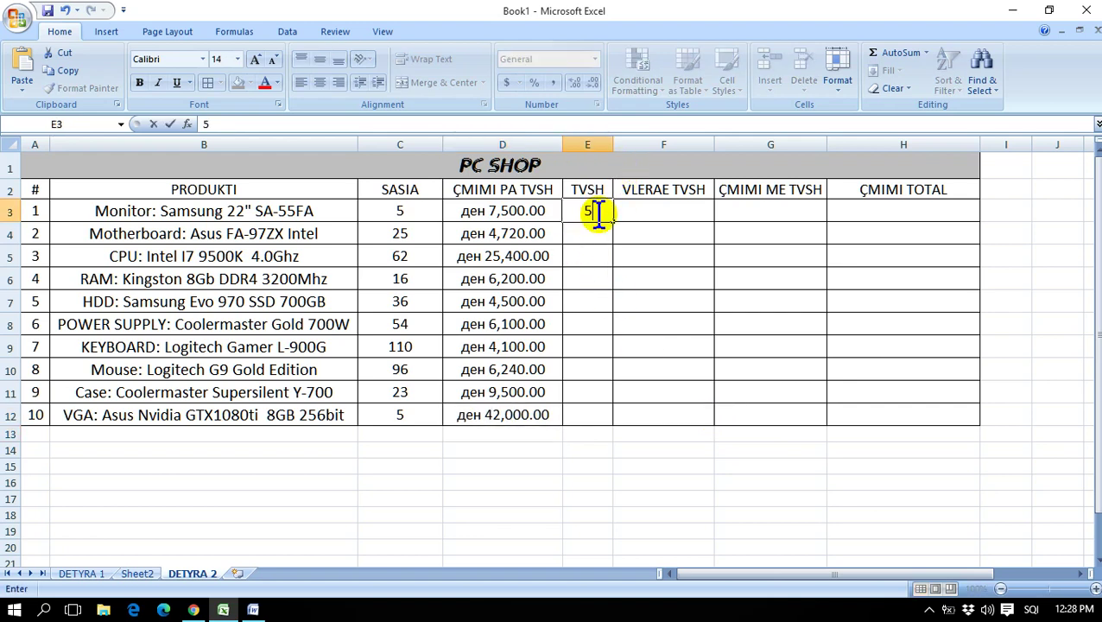
{"action": "type", "text": "%"}
{"action": "key", "text": "Return"}
{"action": "left_click", "coordinate": [598, 217]}
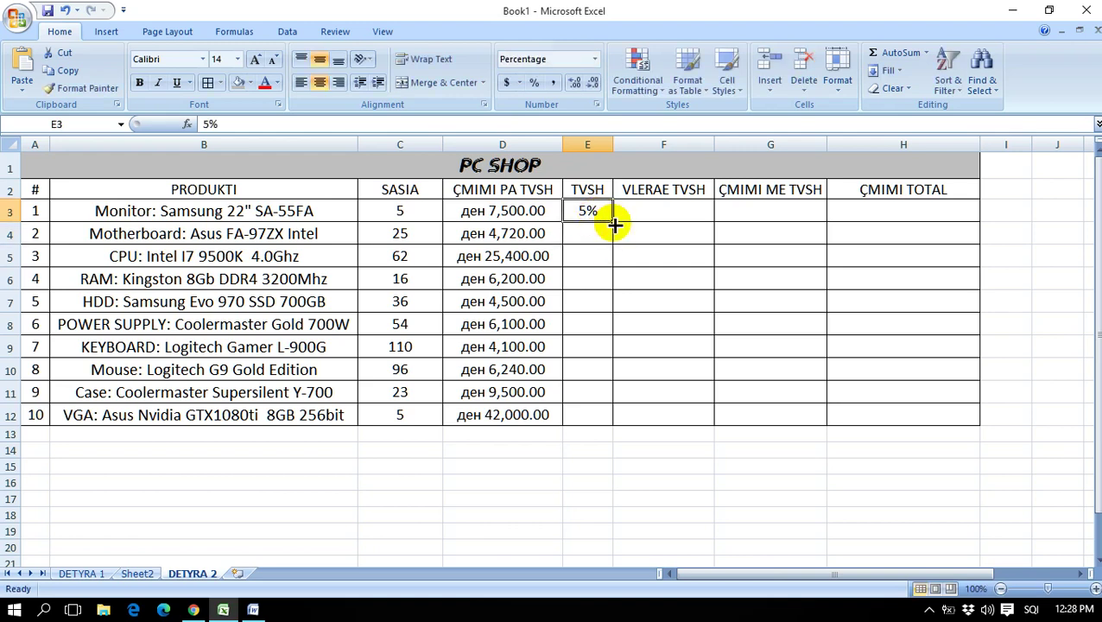
{"action": "left_click_drag", "start_coordinate": [614, 224], "coordinate": [615, 419]}
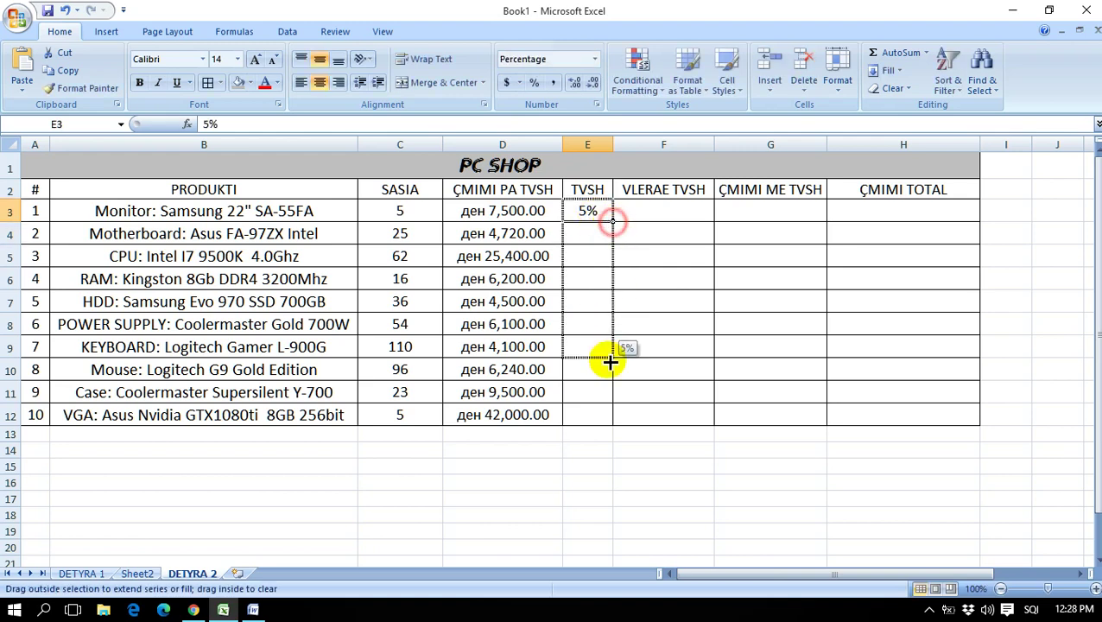
Step: Enter the VAT amount formulas =D3*E3 in F3 and =D4*E4 in F4
{"action": "left_click", "coordinate": [672, 217]}
{"action": "type", "text": "="}
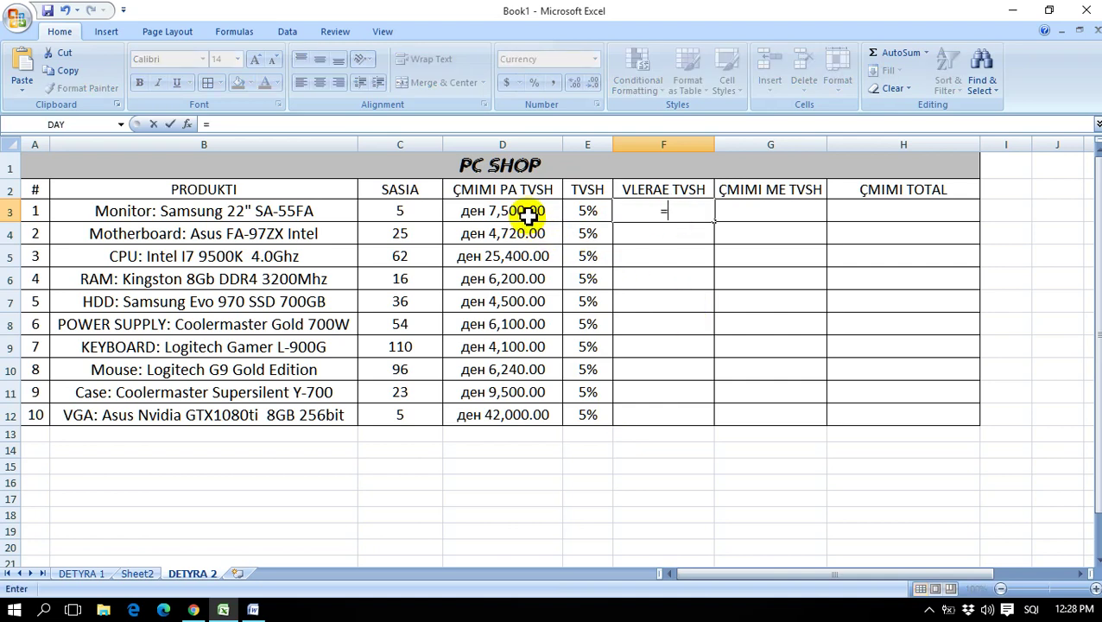
{"action": "left_click", "coordinate": [528, 216]}
{"action": "type", "text": "*"}
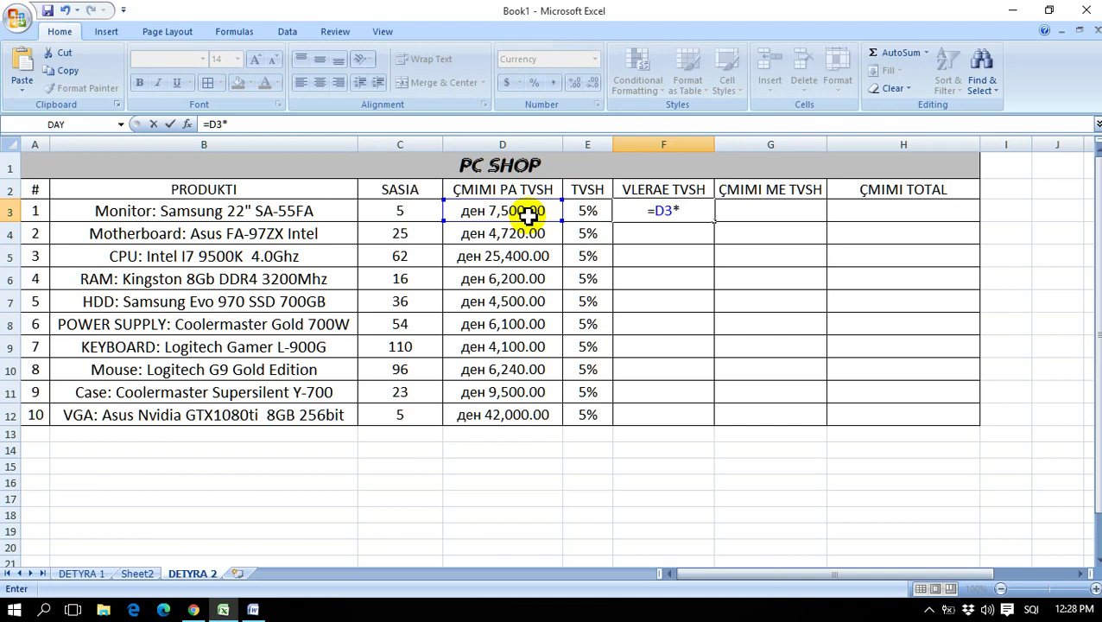
{"action": "left_click", "coordinate": [583, 213]}
{"action": "key", "text": "Return"}
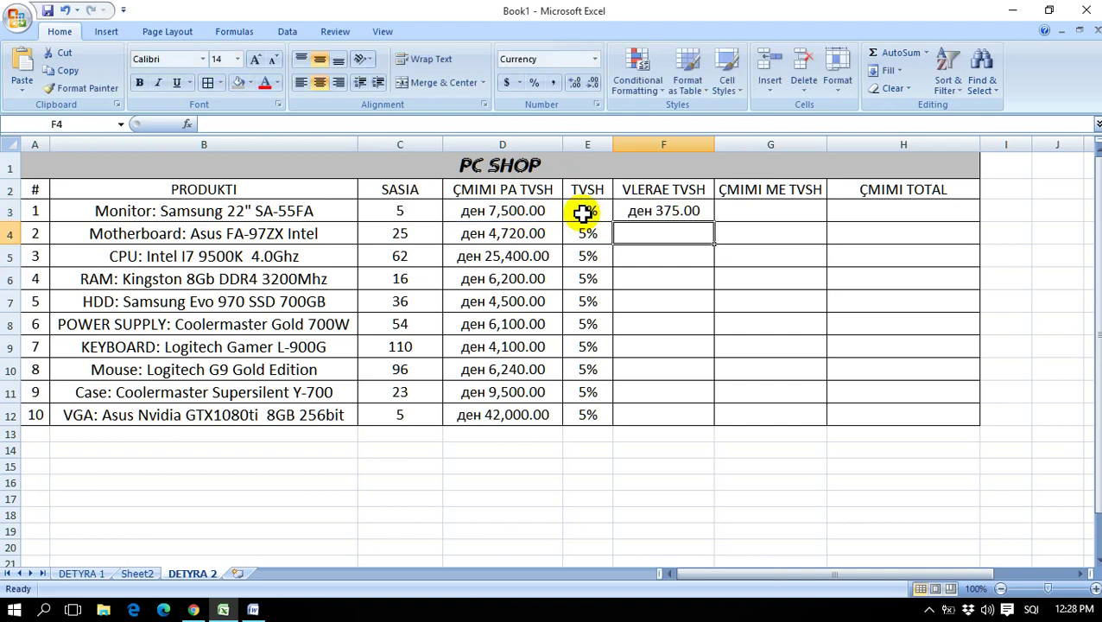
{"action": "left_click", "coordinate": [635, 215]}
{"action": "left_click", "coordinate": [641, 228]}
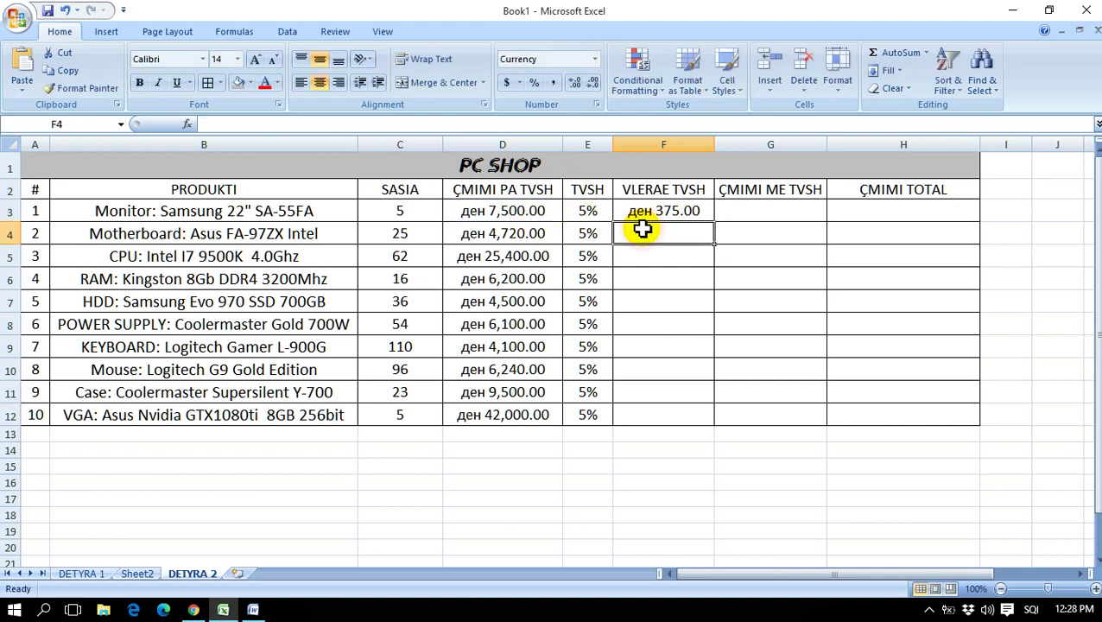
{"action": "type", "text": "="}
{"action": "left_click", "coordinate": [534, 229]}
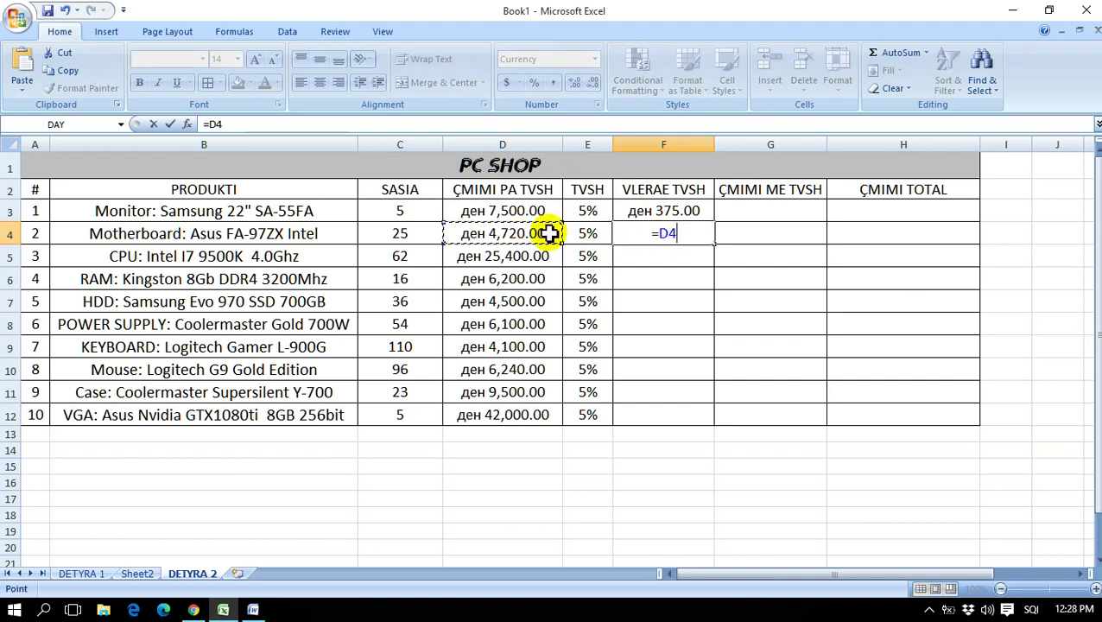
{"action": "type", "text": "*"}
{"action": "left_click", "coordinate": [589, 239]}
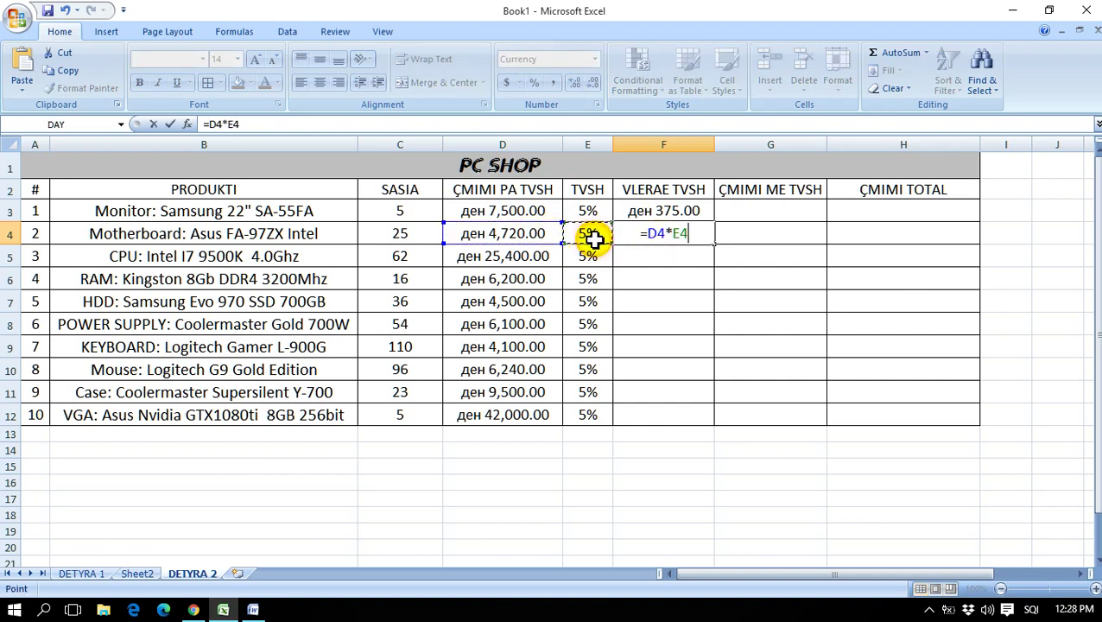
{"action": "key", "text": "Return"}
Step: Copy F4's VAT formula into F5:F12, pasting formulas only
{"action": "left_click", "coordinate": [643, 235]}
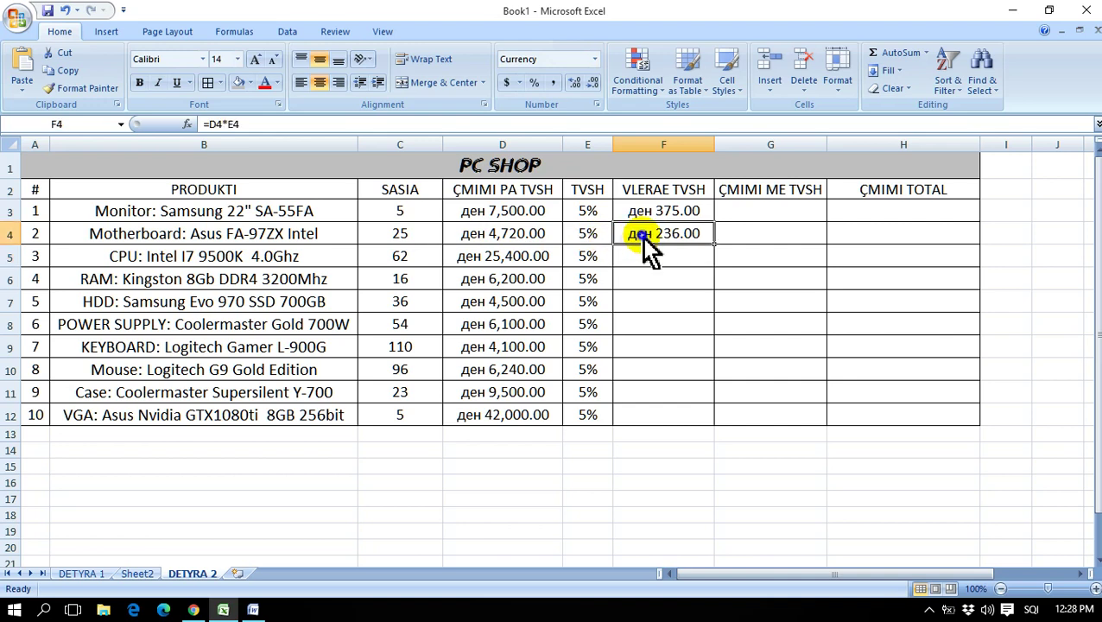
{"action": "right_click", "coordinate": [645, 237]}
{"action": "left_click", "coordinate": [659, 263]}
{"action": "left_click_drag", "start_coordinate": [655, 258], "coordinate": [672, 416]}
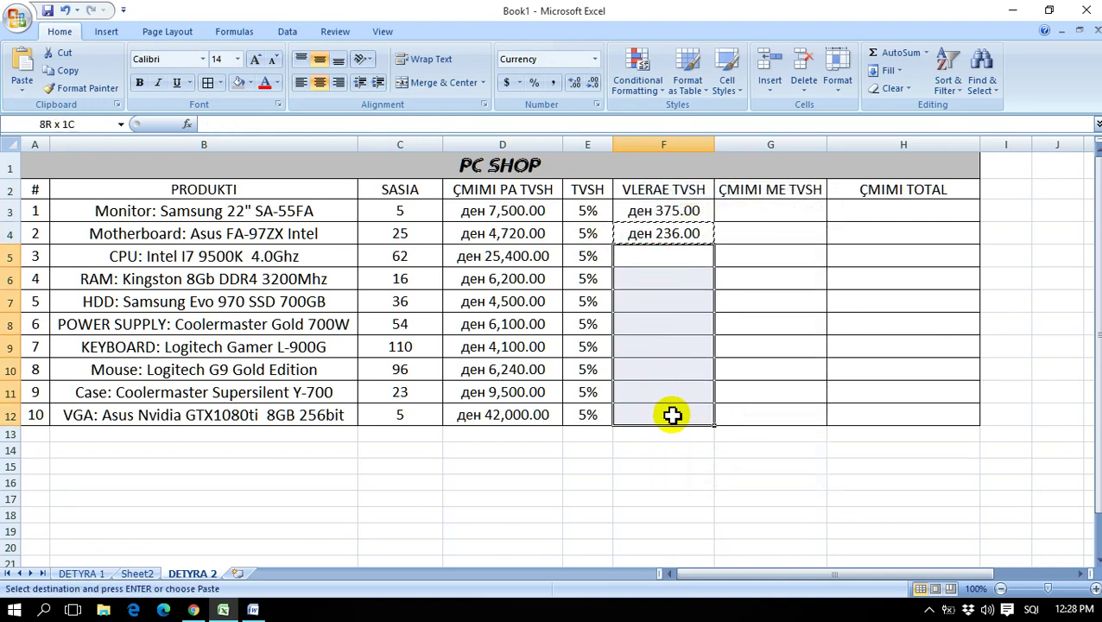
{"action": "right_click", "coordinate": [672, 416]}
{"action": "left_click", "coordinate": [717, 223]}
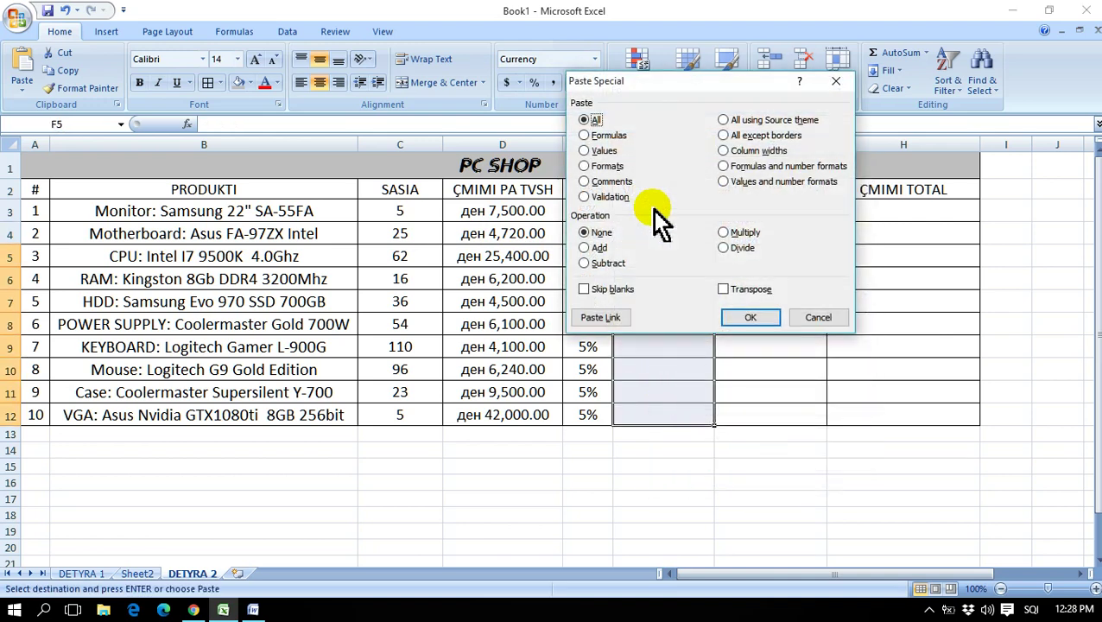
{"action": "left_click", "coordinate": [607, 136]}
{"action": "left_click", "coordinate": [751, 317]}
{"action": "left_click", "coordinate": [795, 499]}
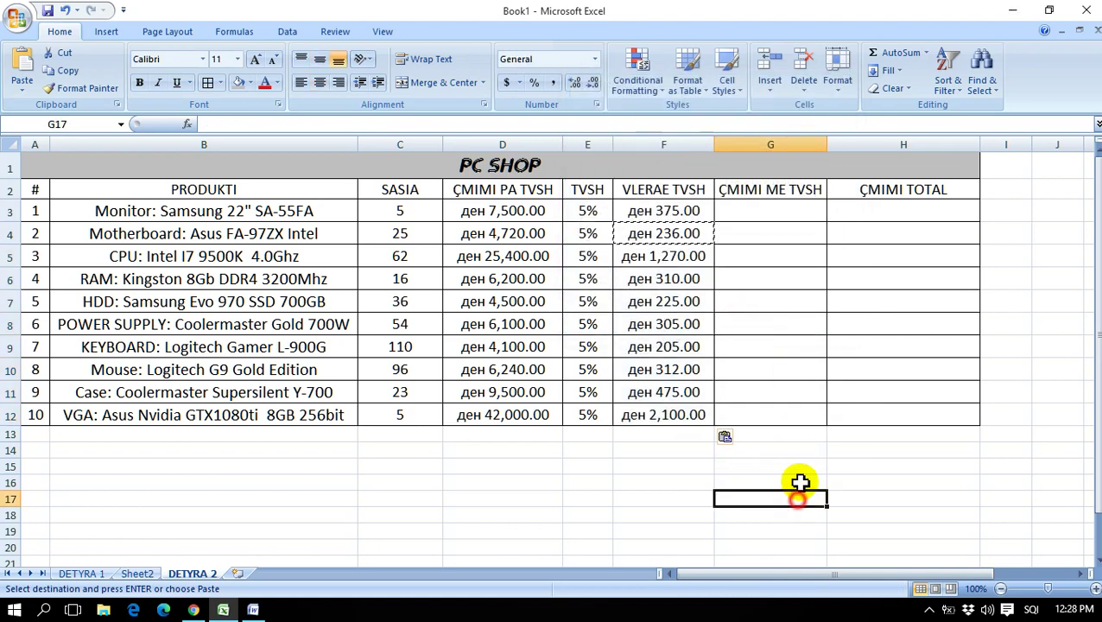
{"action": "left_click", "coordinate": [768, 212]}
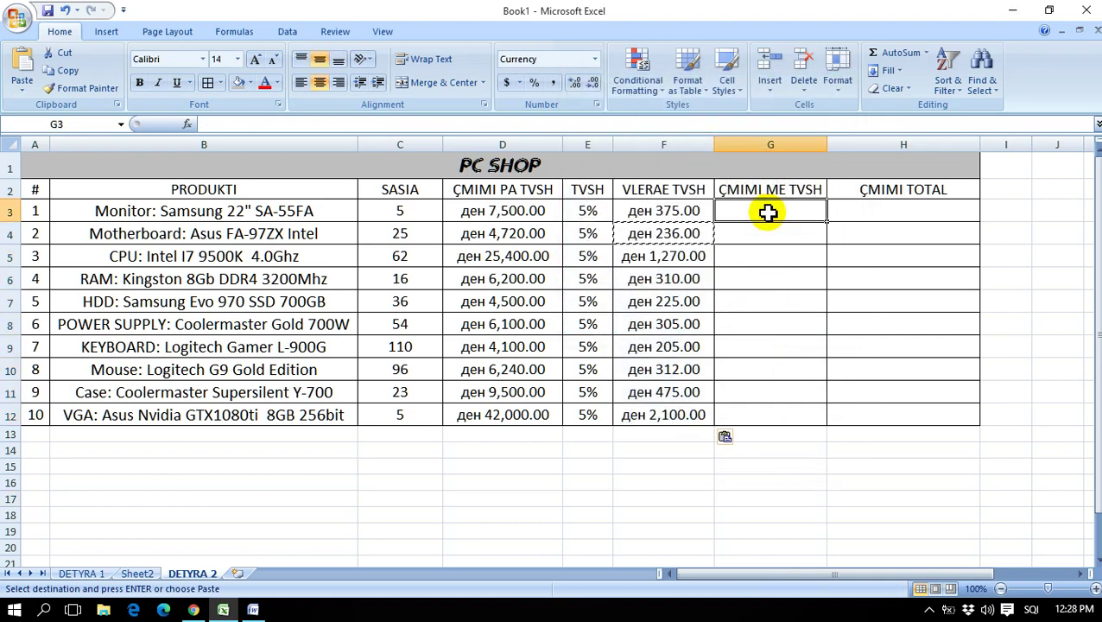
Step: Enter with-VAT price formulas =D3+F3 in G3 and =D4+F4 in G4
{"action": "type", "text": "="}
{"action": "left_click", "coordinate": [534, 212]}
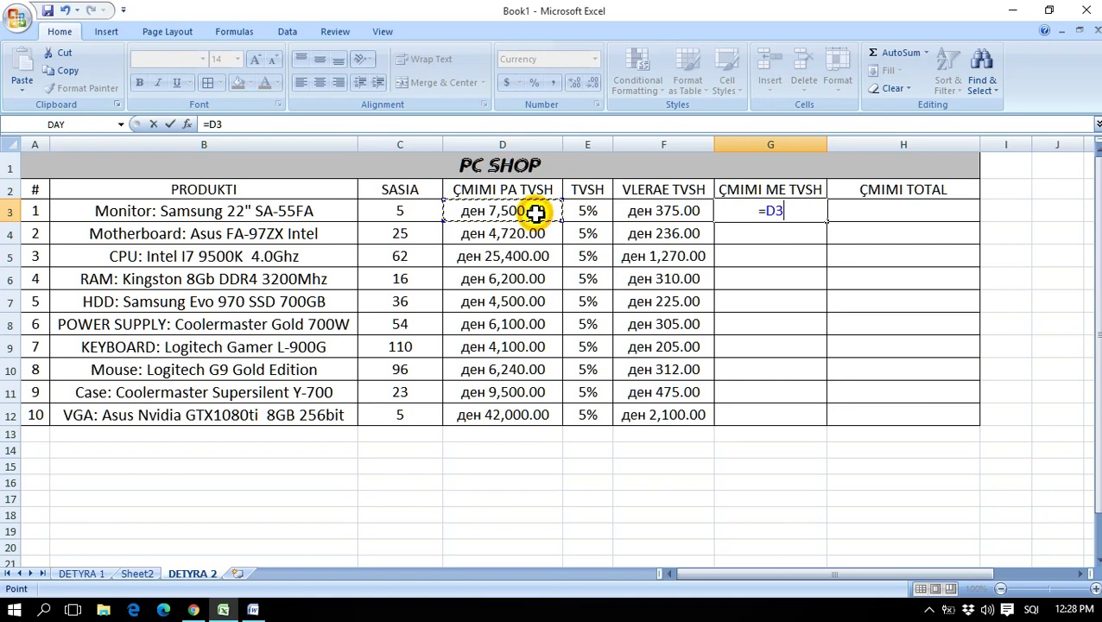
{"action": "type", "text": "+"}
{"action": "left_click", "coordinate": [658, 213]}
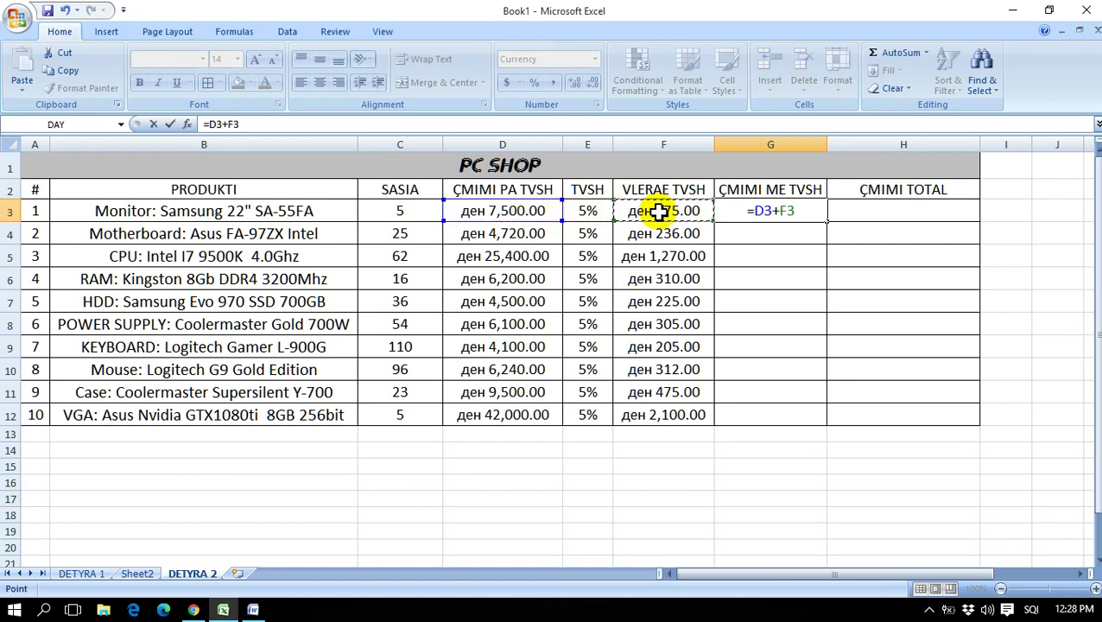
{"action": "key", "text": "Return"}
{"action": "type", "text": "="}
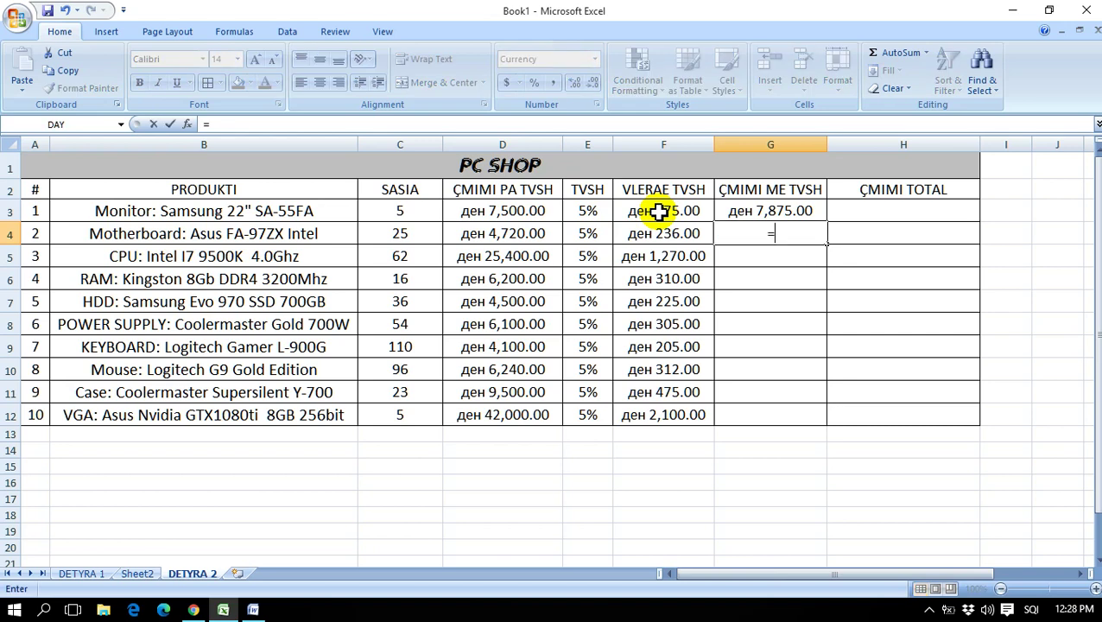
{"action": "left_click", "coordinate": [522, 235]}
{"action": "type", "text": "+"}
{"action": "left_click", "coordinate": [639, 235]}
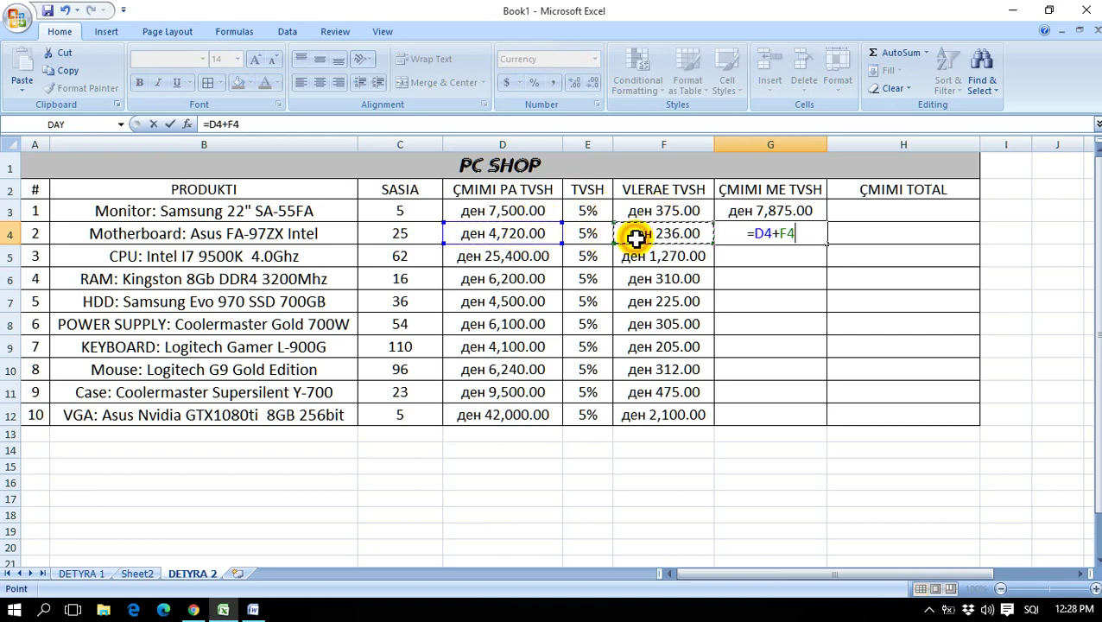
{"action": "key", "text": "Return"}
Step: Copy G4's with-VAT formula into G5:G12, pasting formulas only
{"action": "left_click", "coordinate": [752, 234]}
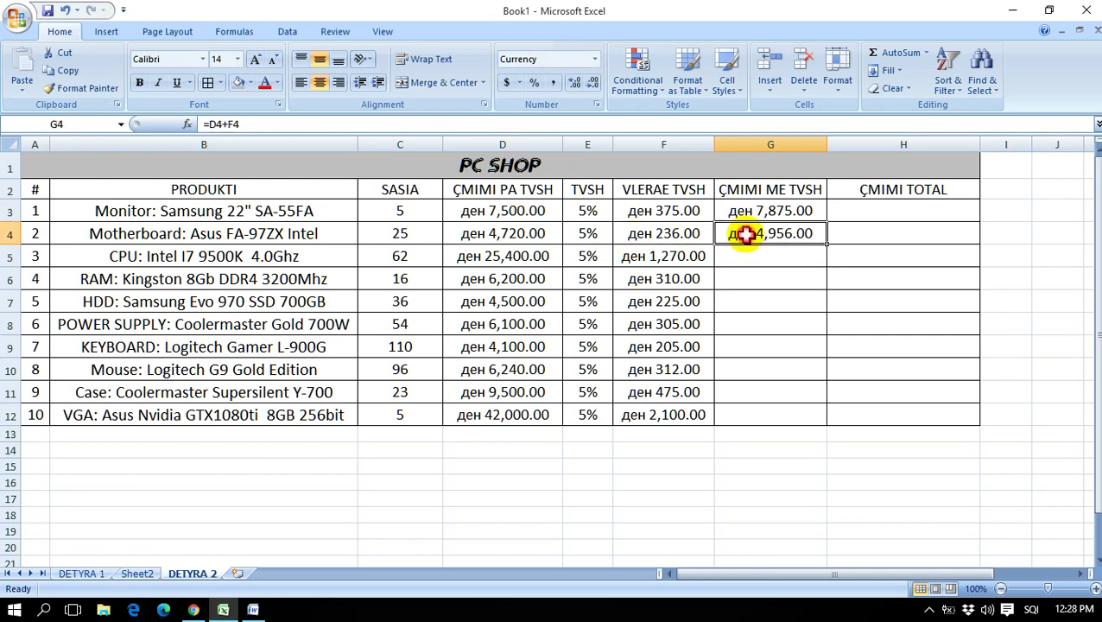
{"action": "right_click", "coordinate": [761, 233]}
{"action": "left_click", "coordinate": [770, 255]}
{"action": "left_click_drag", "start_coordinate": [766, 258], "coordinate": [766, 418]}
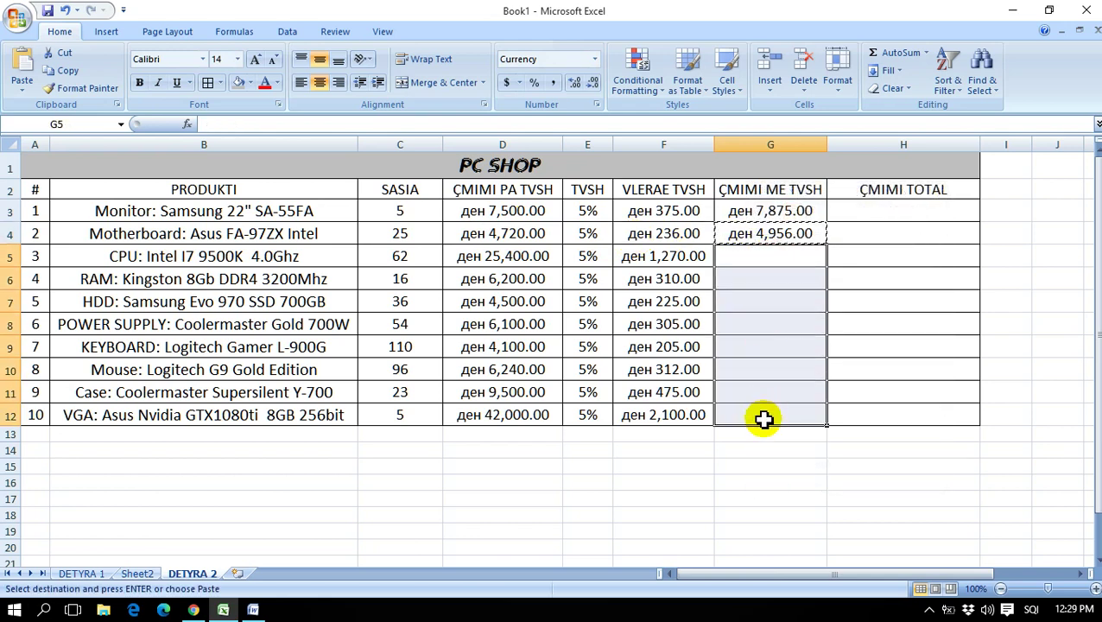
{"action": "right_click", "coordinate": [790, 337]}
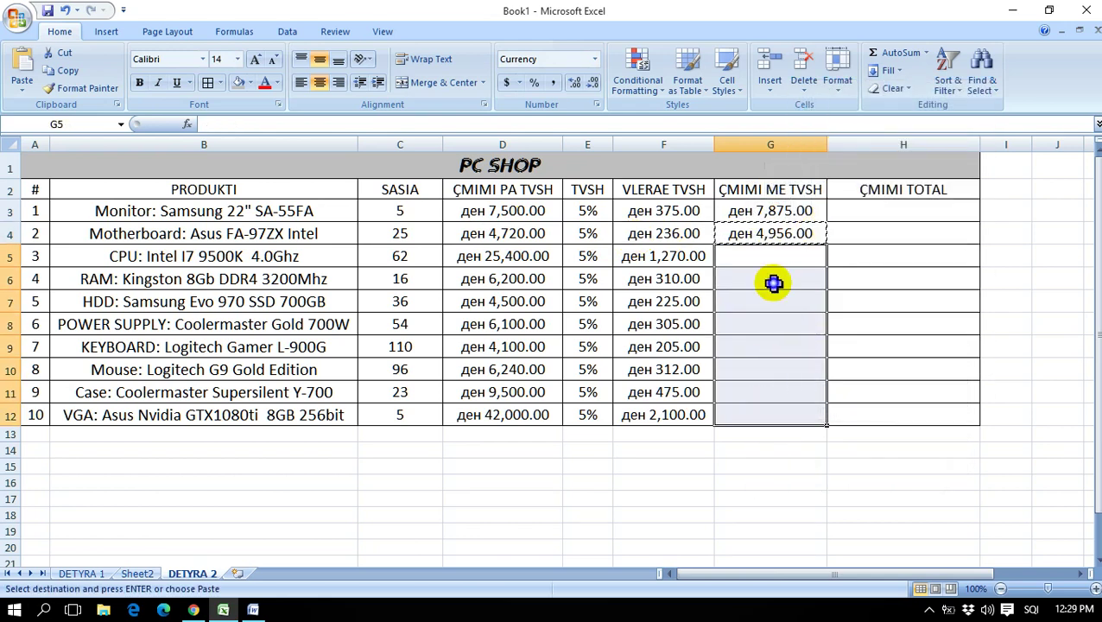
{"action": "right_click", "coordinate": [777, 280]}
{"action": "left_click", "coordinate": [814, 345]}
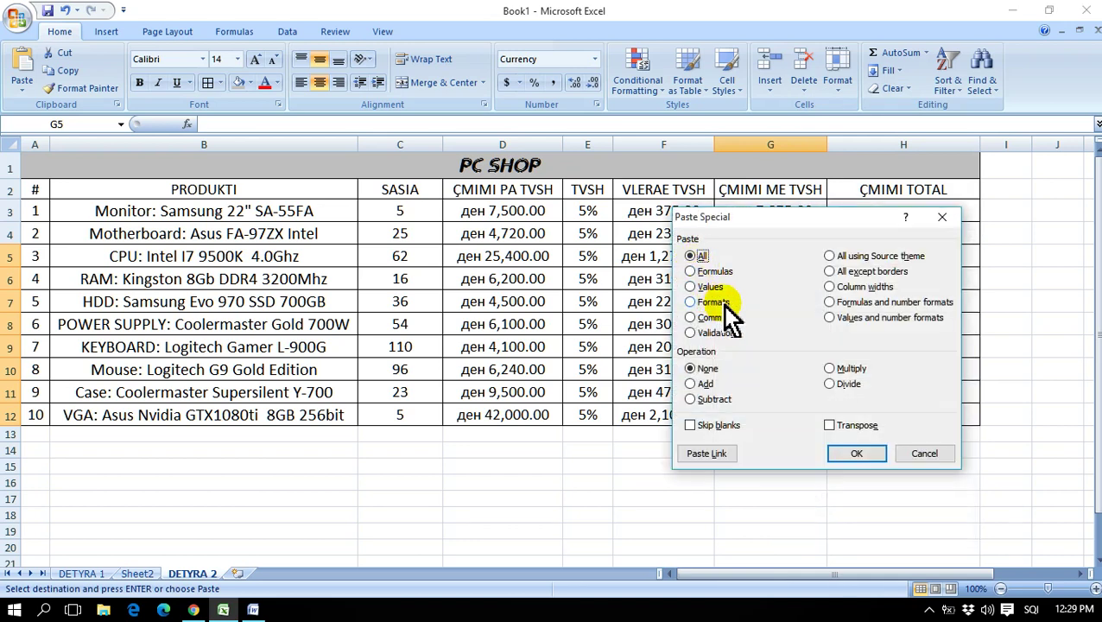
{"action": "left_click", "coordinate": [714, 272]}
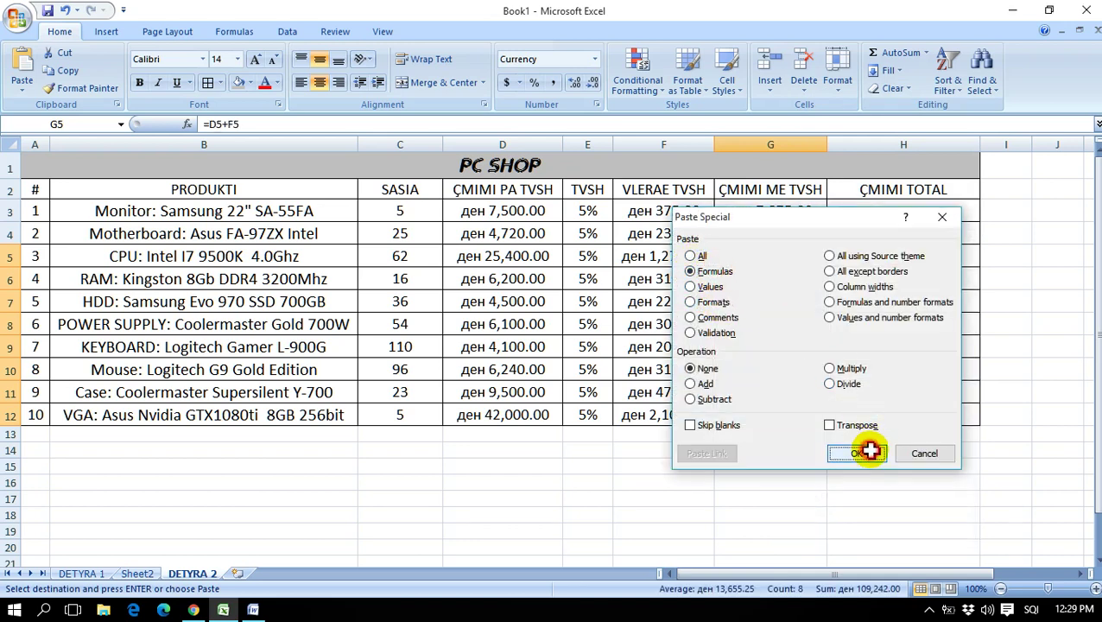
{"action": "left_click", "coordinate": [860, 453]}
{"action": "left_click", "coordinate": [903, 214]}
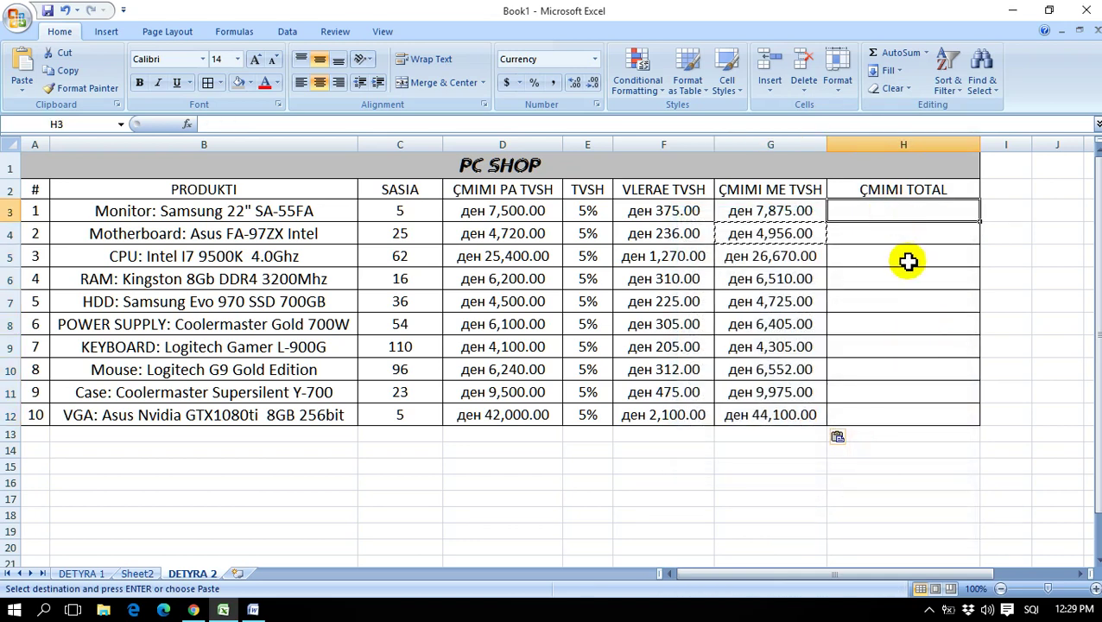
Step: Enter total price formulas =C3*G3 in H3 and =C4*G4 in H4
{"action": "type", "text": "="}
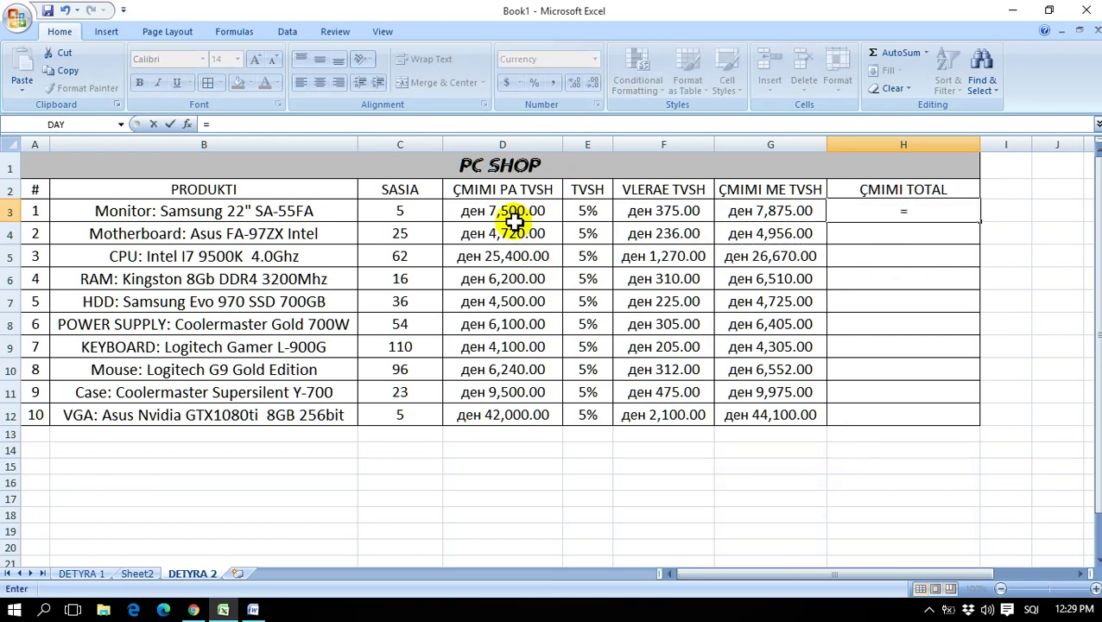
{"action": "left_click", "coordinate": [429, 216]}
{"action": "type", "text": "*"}
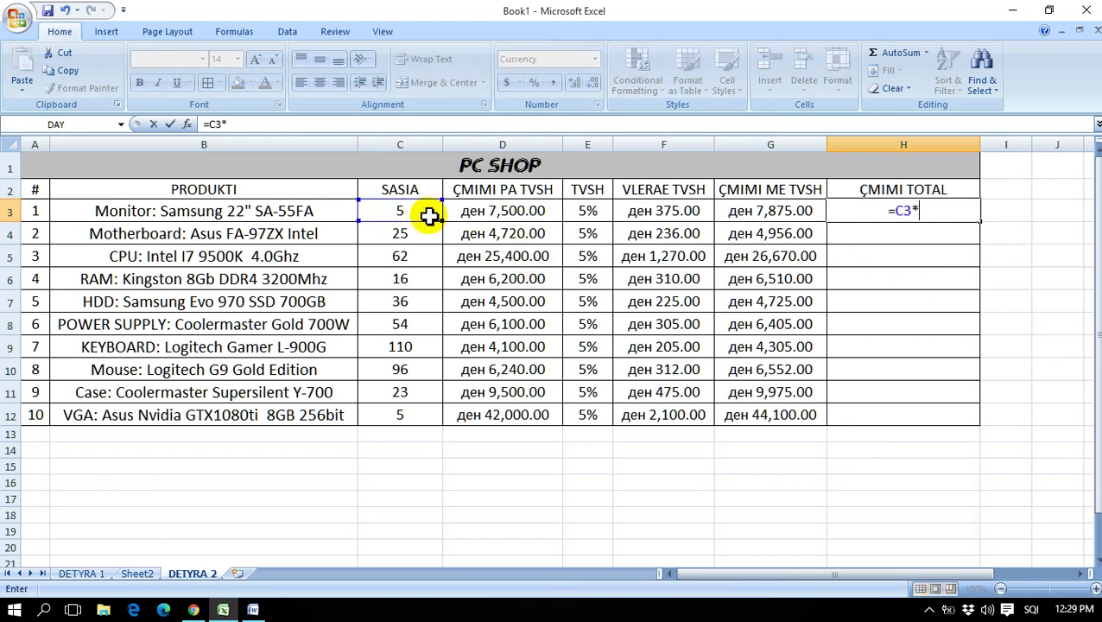
{"action": "left_click", "coordinate": [761, 216]}
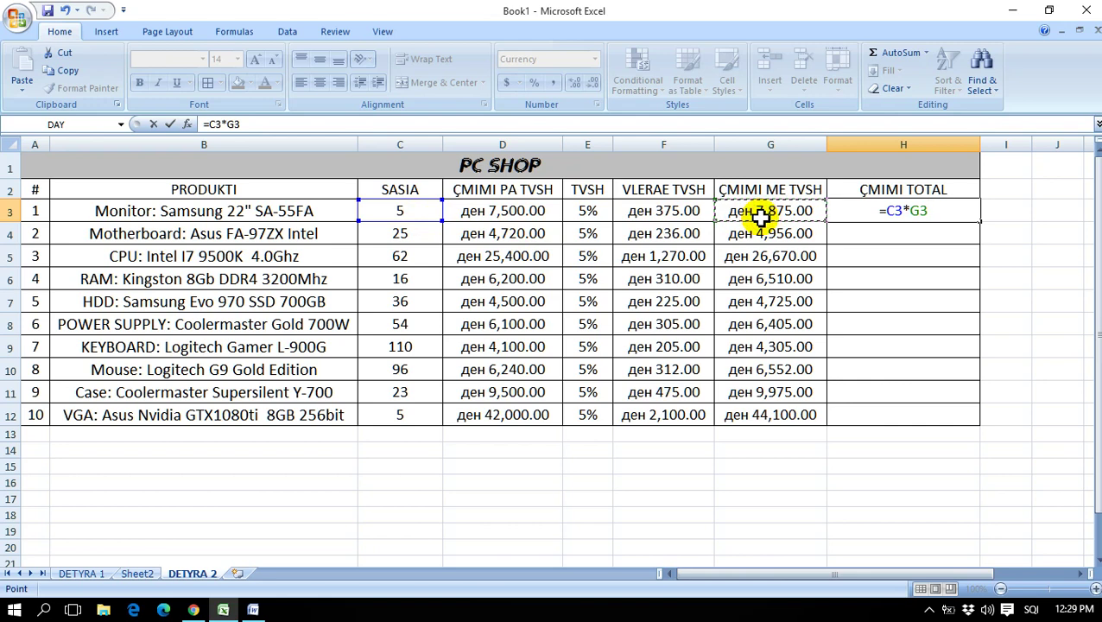
{"action": "key", "text": "Return"}
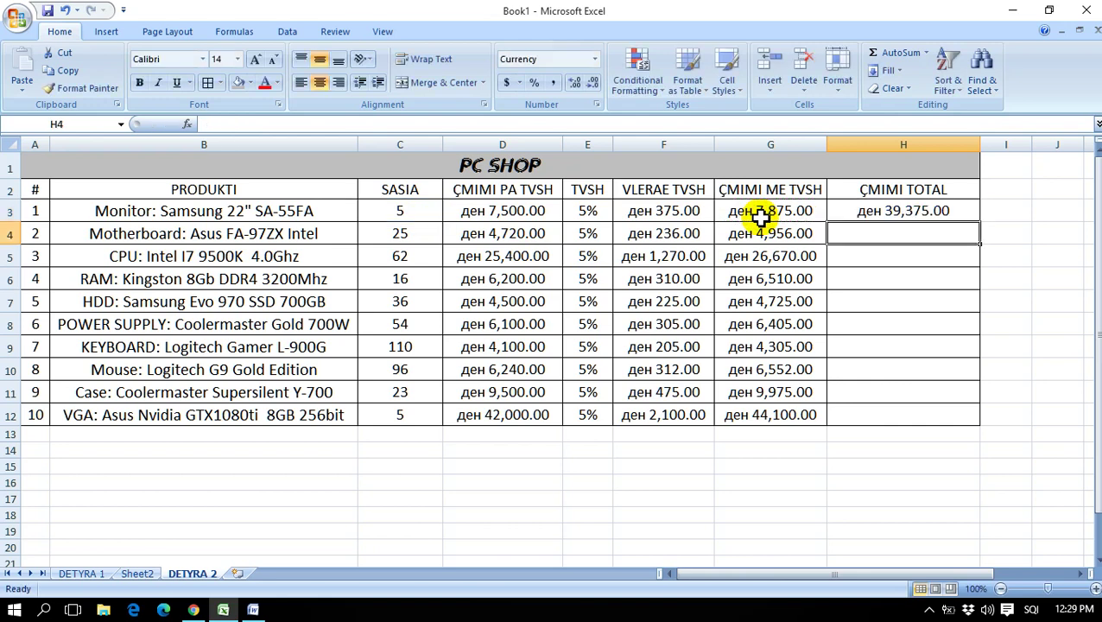
{"action": "type", "text": "="}
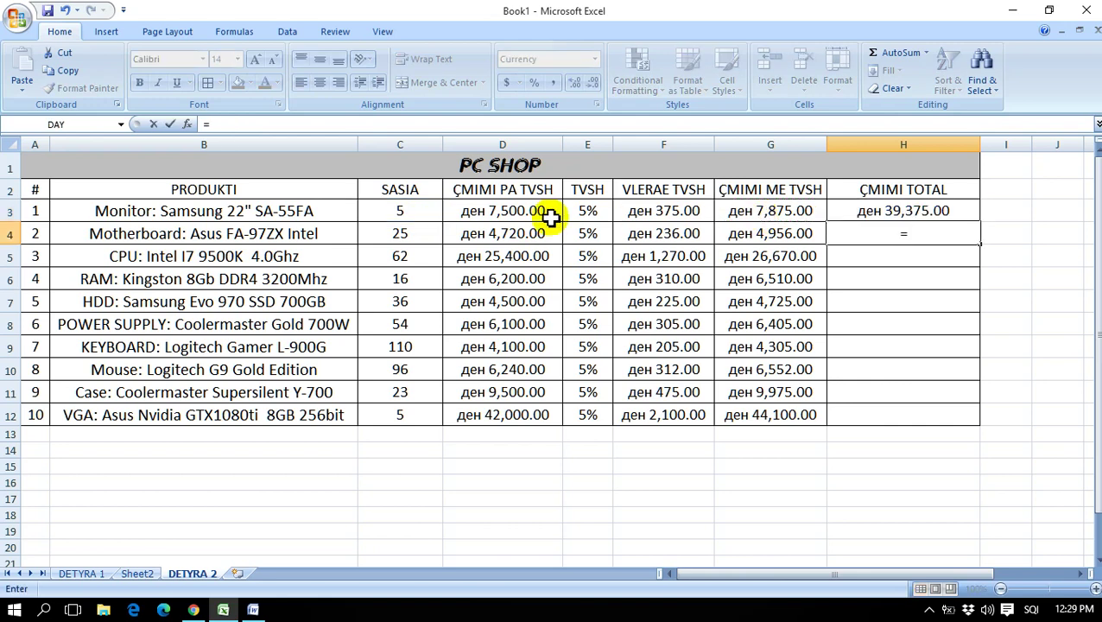
{"action": "left_click", "coordinate": [425, 239]}
{"action": "type", "text": "*"}
{"action": "left_click", "coordinate": [728, 234]}
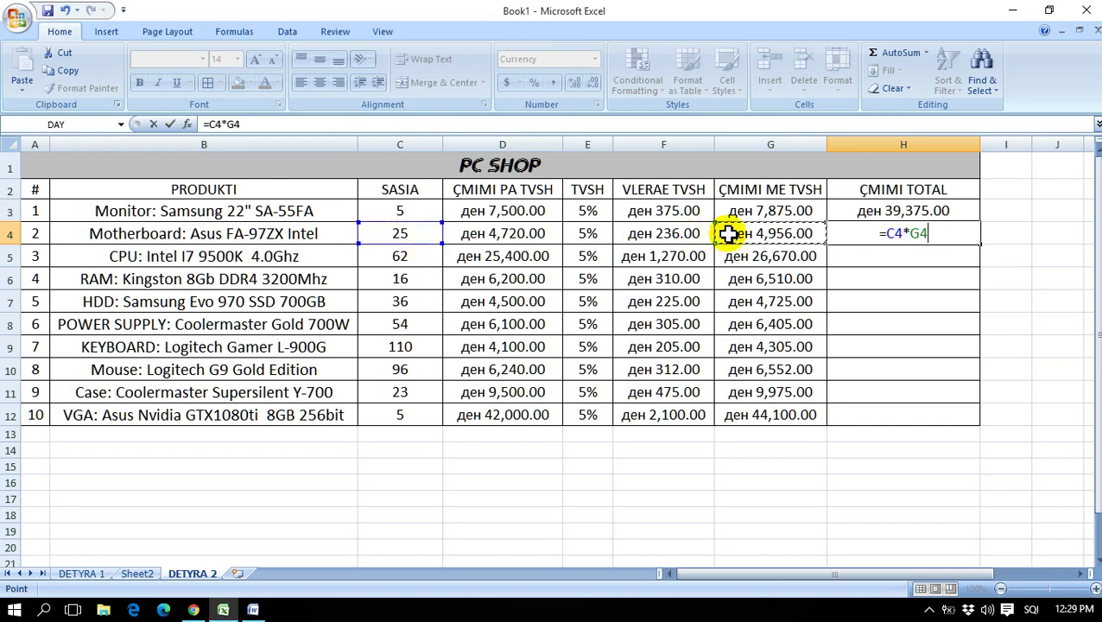
{"action": "key", "text": "Return"}
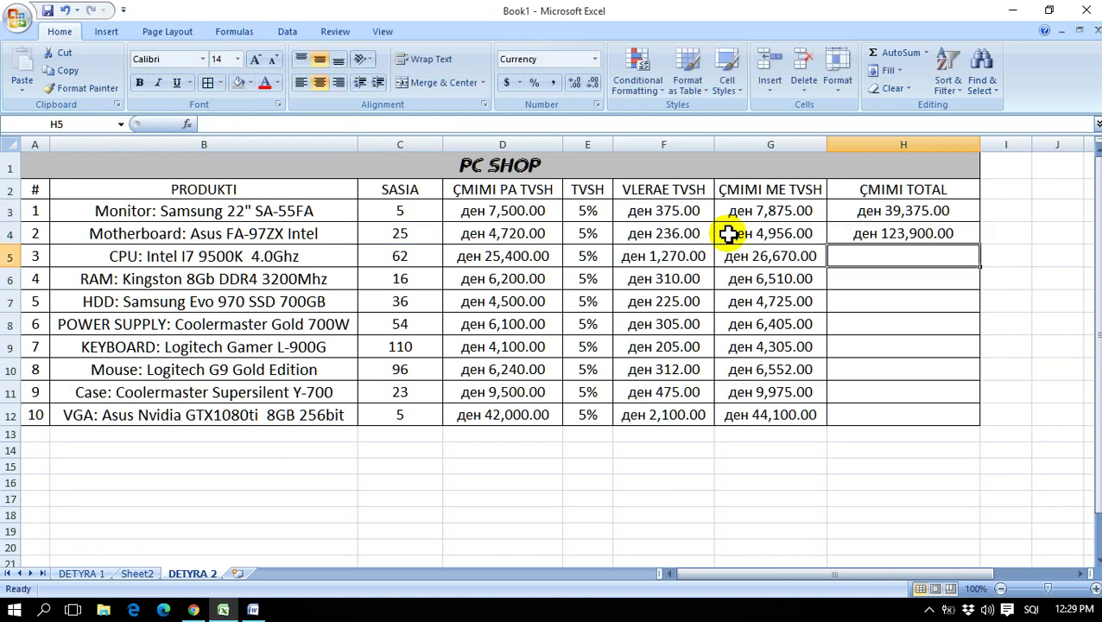
Step: Copy H4's total formula into H5:H12, pasting formulas only
{"action": "left_click", "coordinate": [869, 232]}
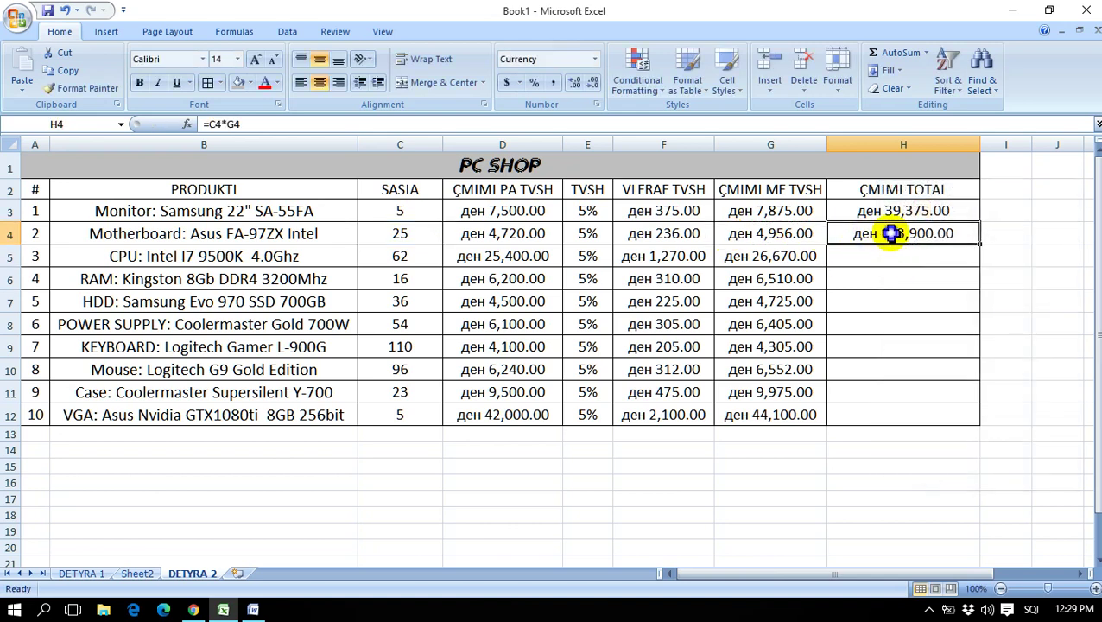
{"action": "right_click", "coordinate": [891, 233]}
{"action": "left_click", "coordinate": [910, 258]}
{"action": "left_click_drag", "start_coordinate": [910, 259], "coordinate": [916, 415]}
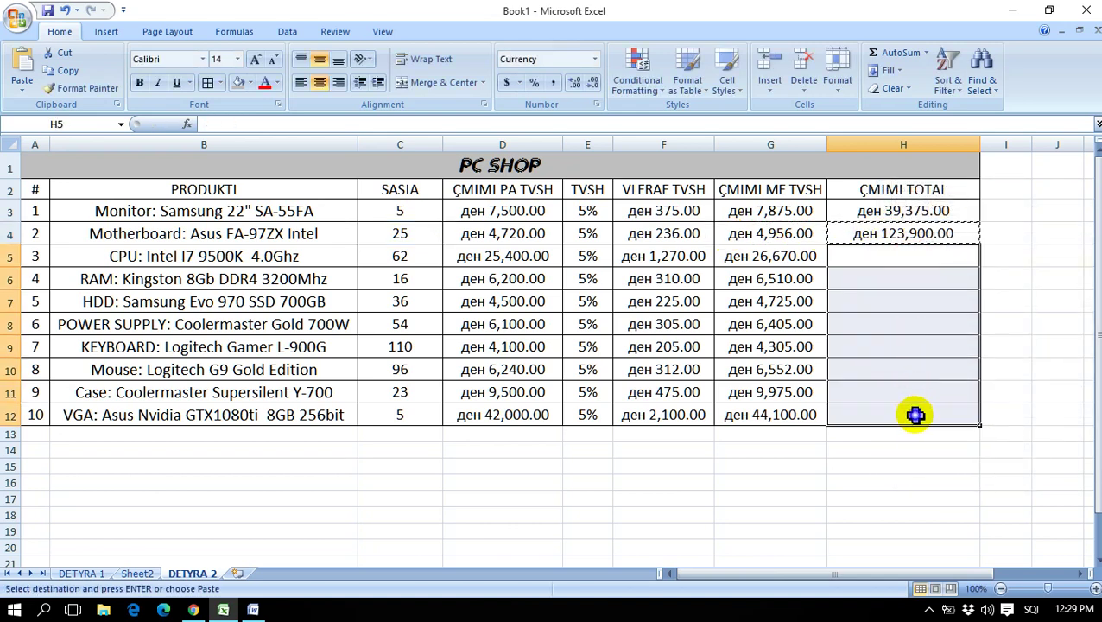
{"action": "right_click", "coordinate": [916, 415]}
{"action": "left_click", "coordinate": [959, 218]}
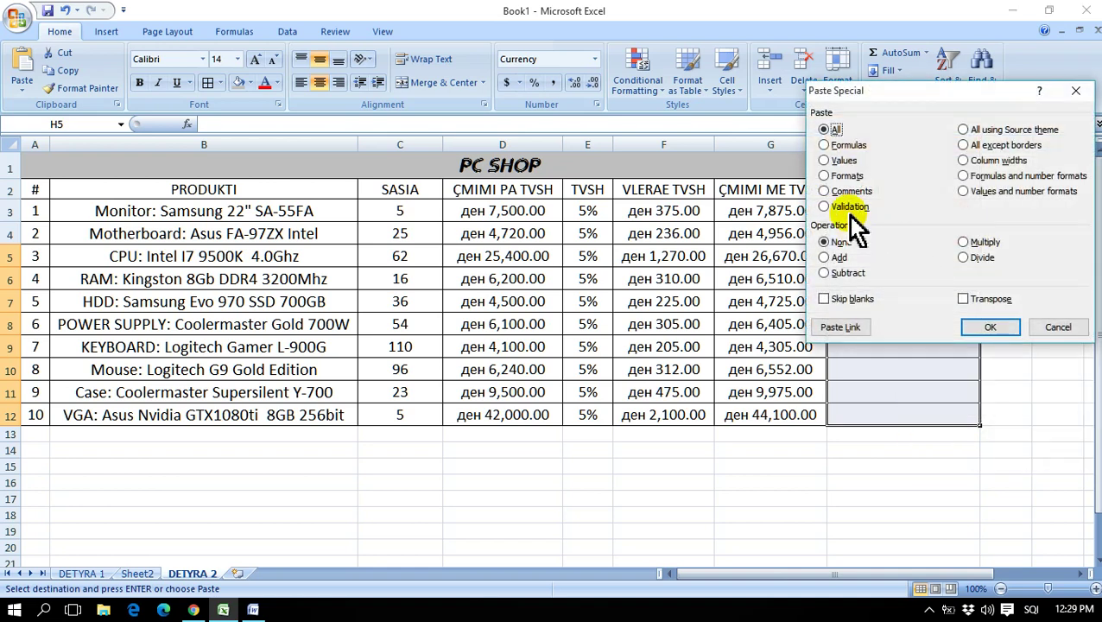
{"action": "left_click", "coordinate": [844, 147]}
{"action": "left_click", "coordinate": [994, 328]}
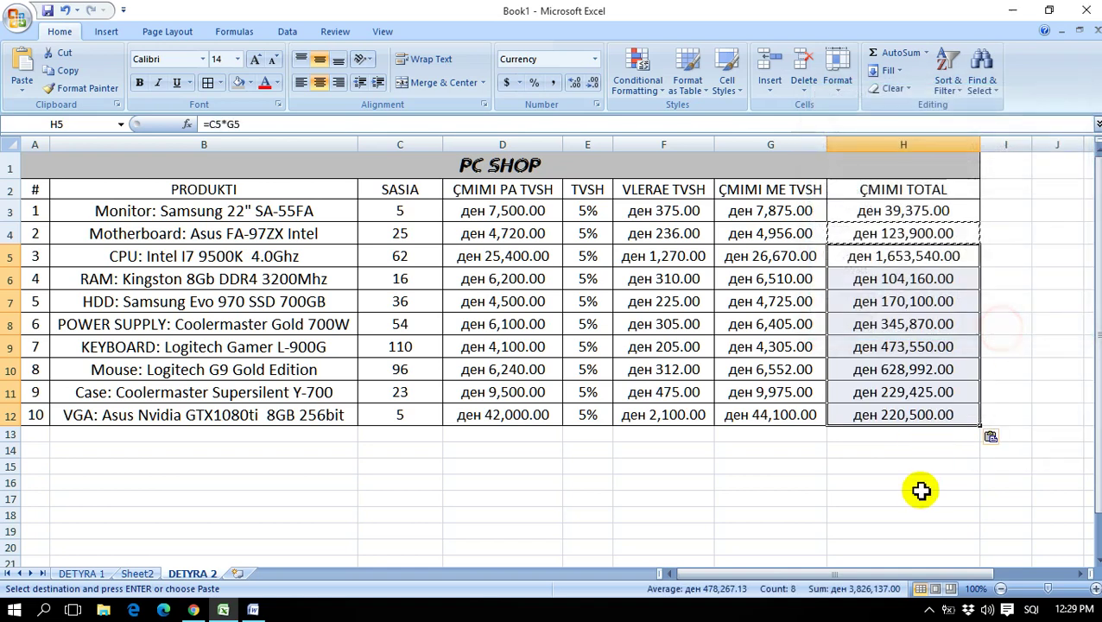
{"action": "left_click", "coordinate": [921, 489]}
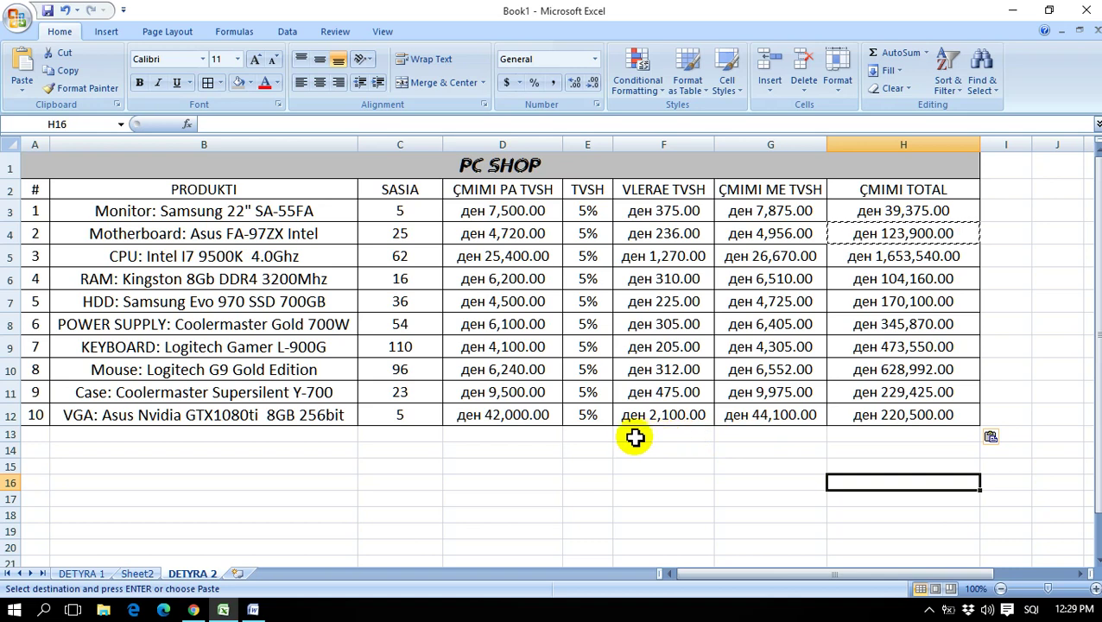
Step: Increase the font of cells G13 and H13 to size 16
{"action": "left_click_drag", "start_coordinate": [724, 435], "coordinate": [890, 436]}
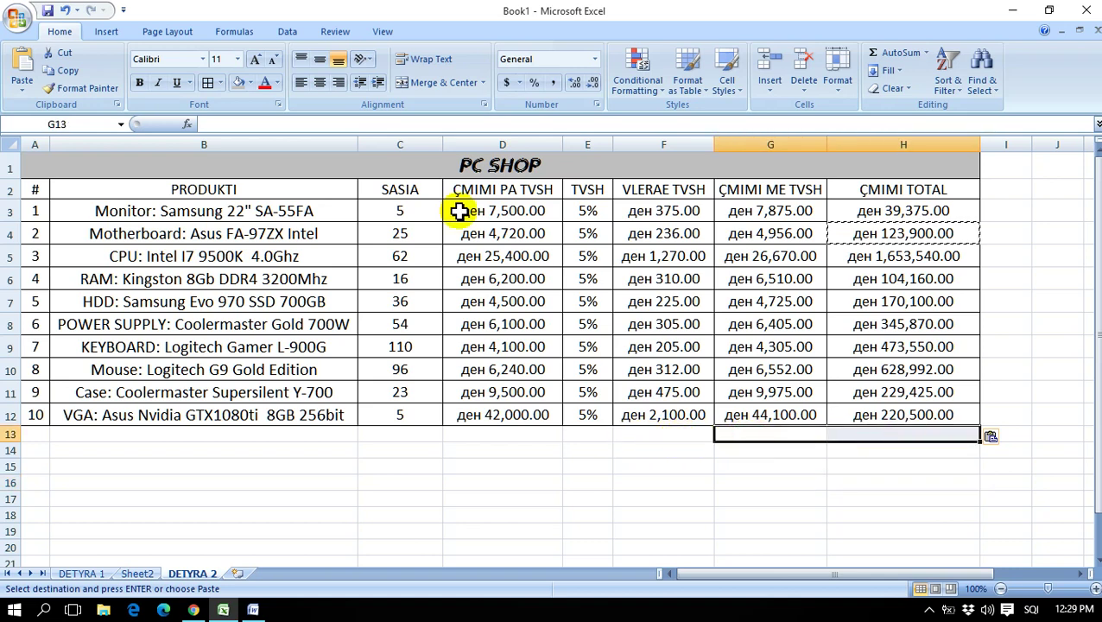
{"action": "left_click", "coordinate": [257, 59]}
{"action": "left_click", "coordinate": [257, 59]}
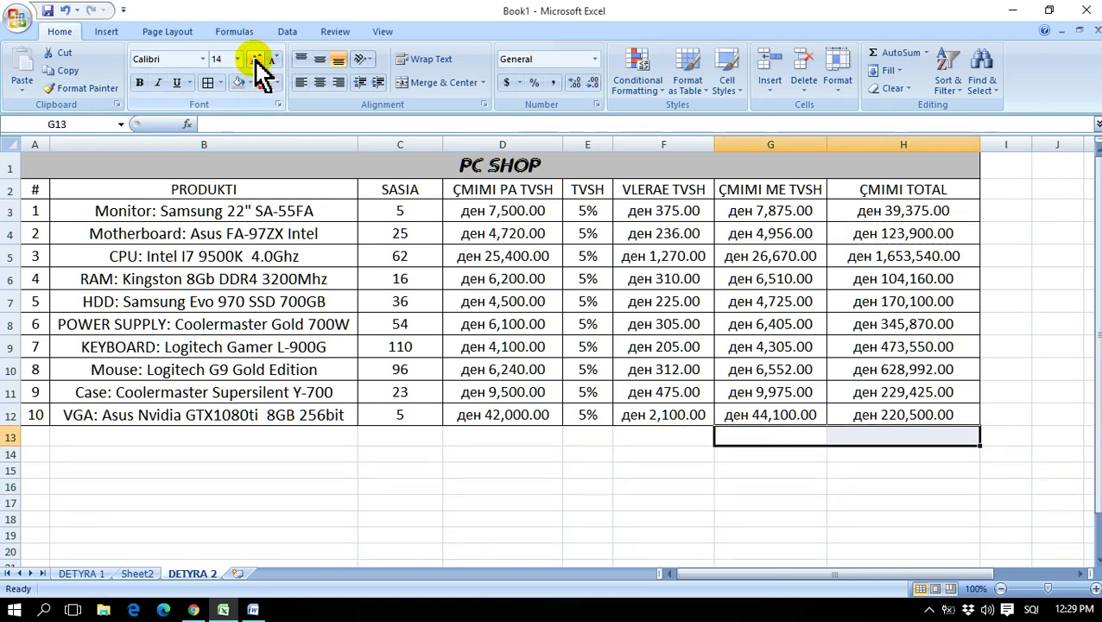
{"action": "left_click", "coordinate": [256, 60]}
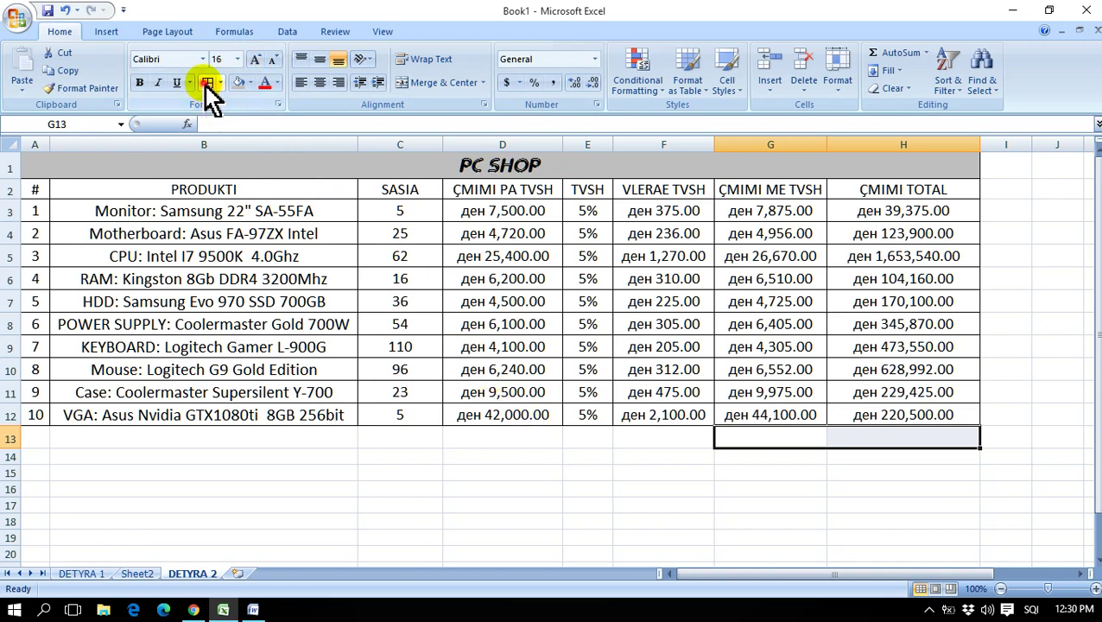
{"action": "left_click", "coordinate": [785, 436]}
Step: Label G13 'TOTALI' and enter =SUM(H2:H12) in H13
{"action": "type", "text": "TOTALI"}
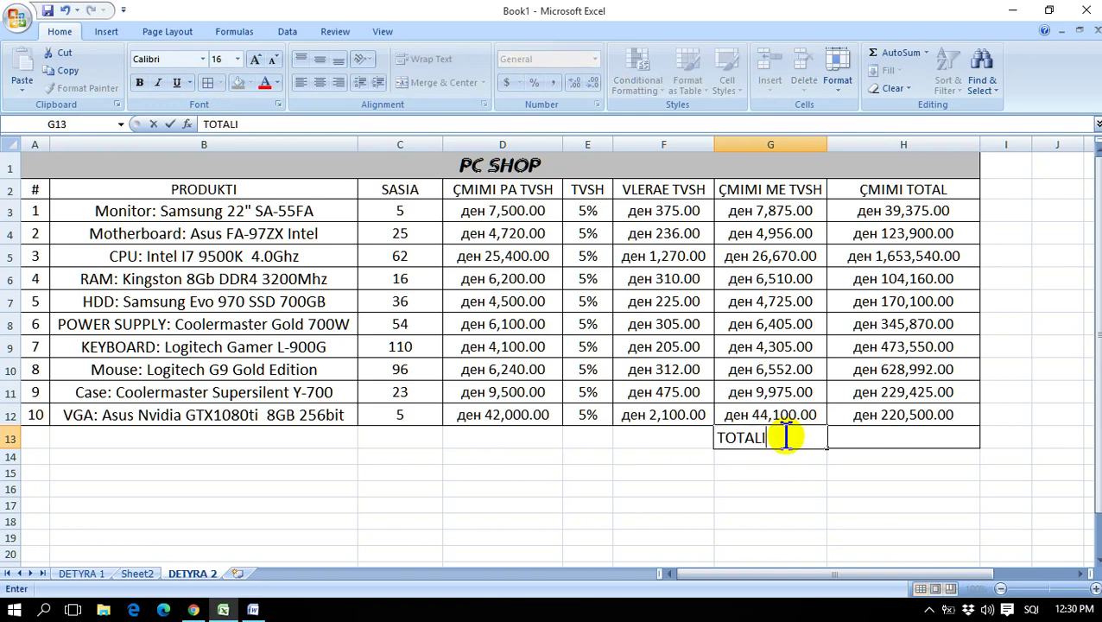
{"action": "left_click", "coordinate": [878, 436]}
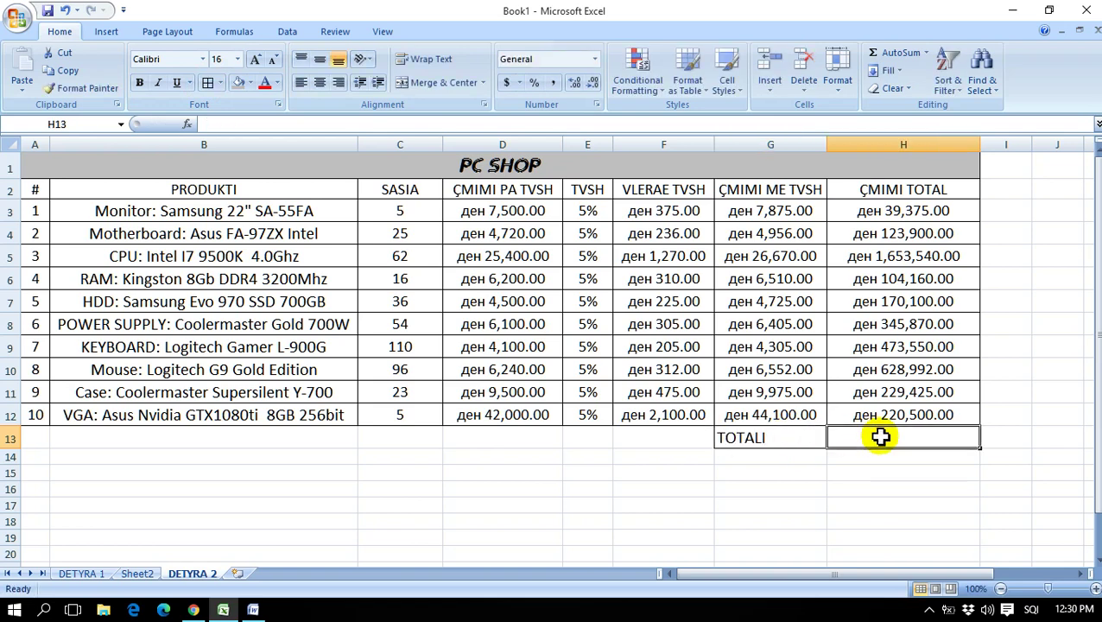
{"action": "type", "text": "=sum"}
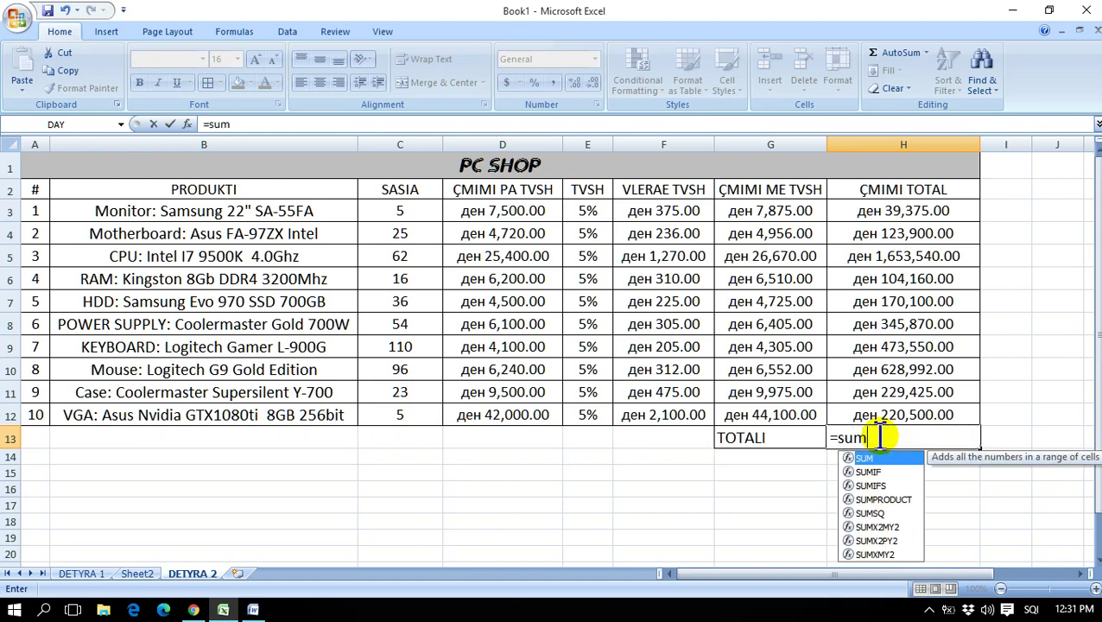
{"action": "type", "text": "("}
{"action": "left_click_drag", "start_coordinate": [909, 197], "coordinate": [907, 414]}
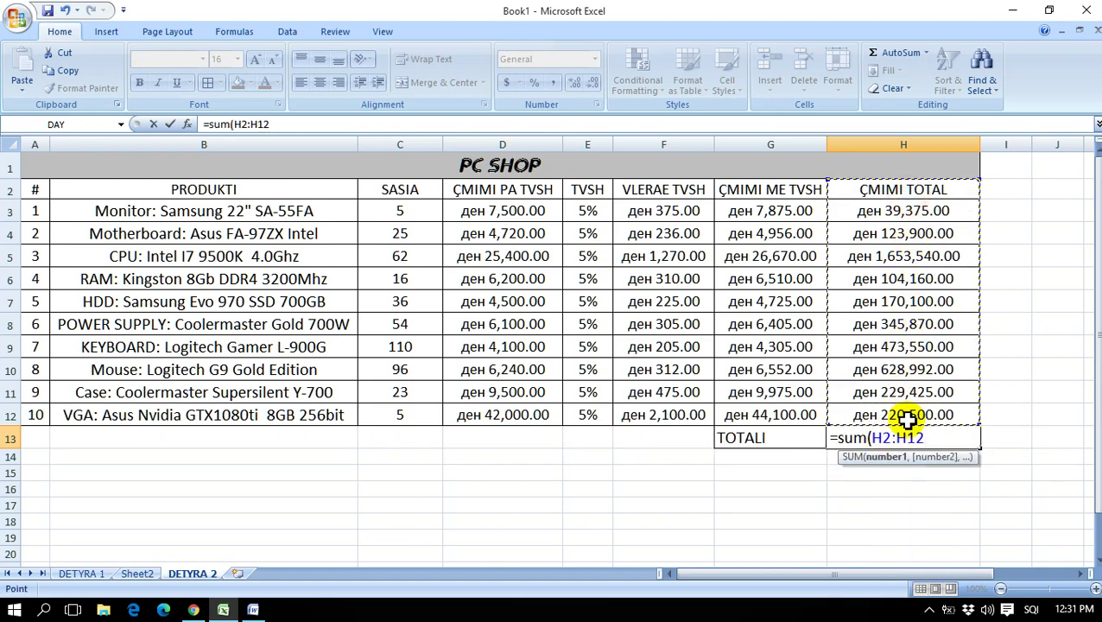
{"action": "key", "text": "Return"}
Step: Give the TOTALI row cells G13:H13 a yellow fill and bold text
{"action": "left_click", "coordinate": [778, 438]}
{"action": "left_click_drag", "start_coordinate": [810, 438], "coordinate": [888, 438]}
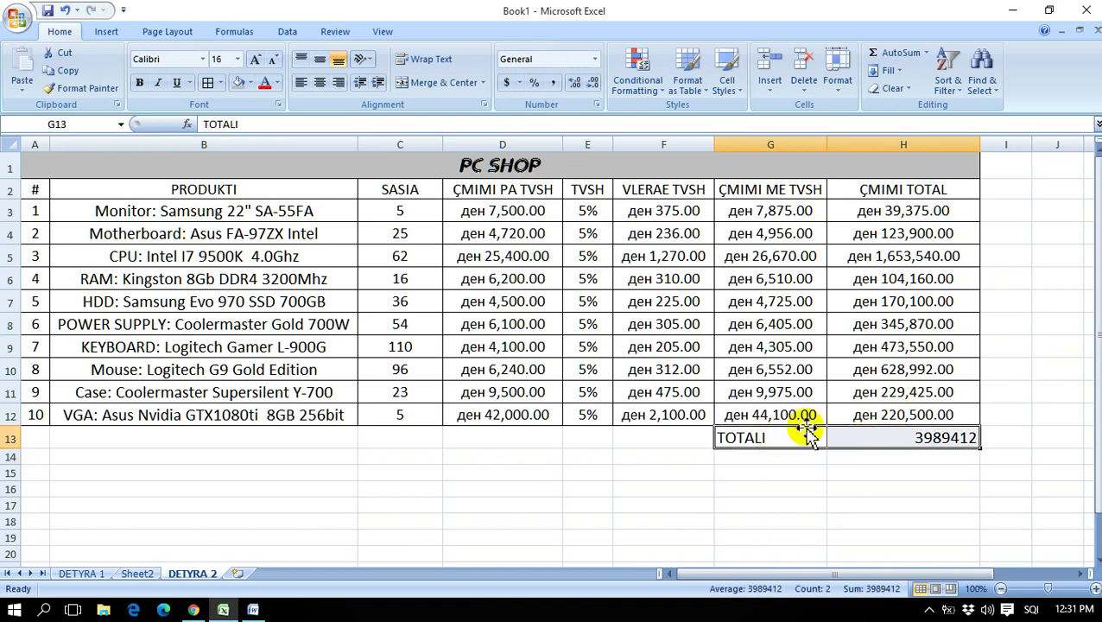
{"action": "left_click", "coordinate": [251, 83]}
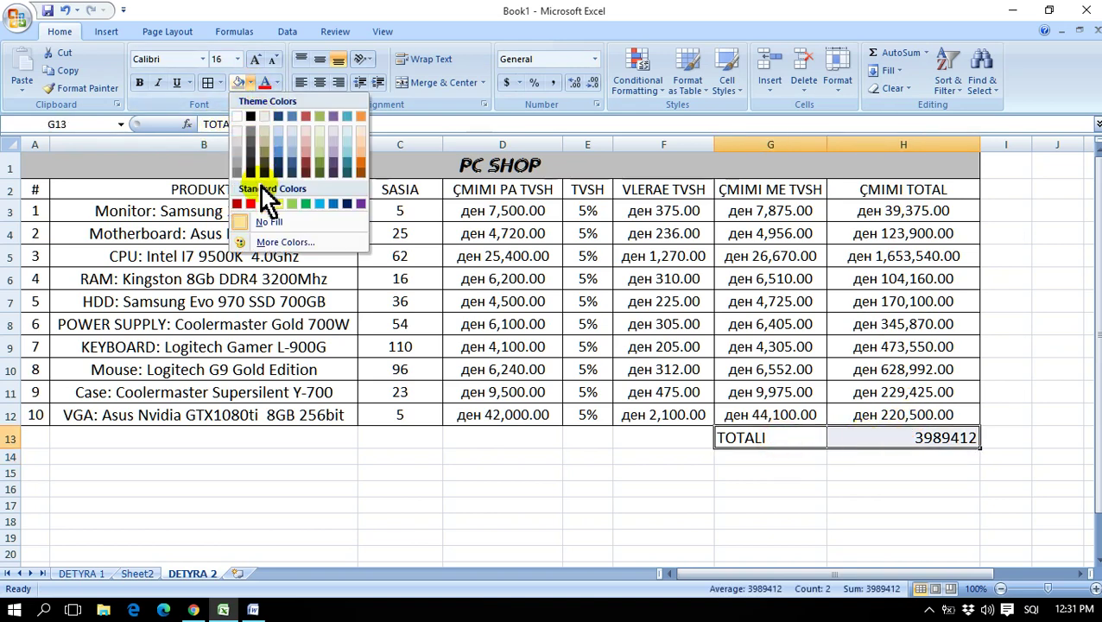
{"action": "left_click", "coordinate": [280, 206]}
{"action": "left_click", "coordinate": [141, 86]}
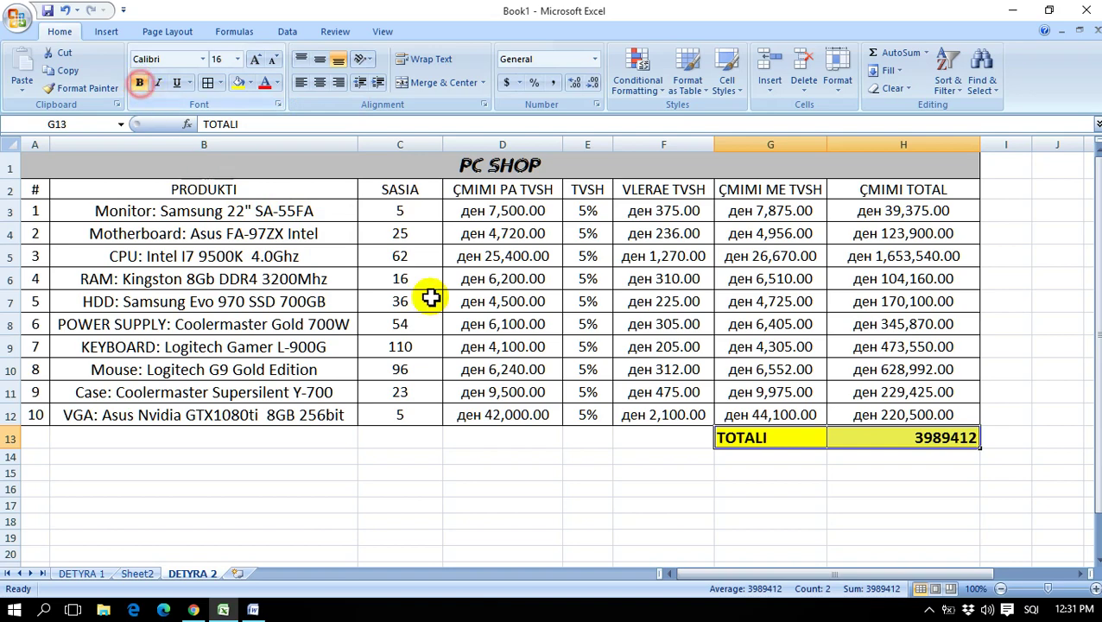
Step: Format the H13 total as ден Macedonian currency, showing ден 3,989,412.00
{"action": "left_click", "coordinate": [898, 438]}
{"action": "left_click", "coordinate": [519, 83]}
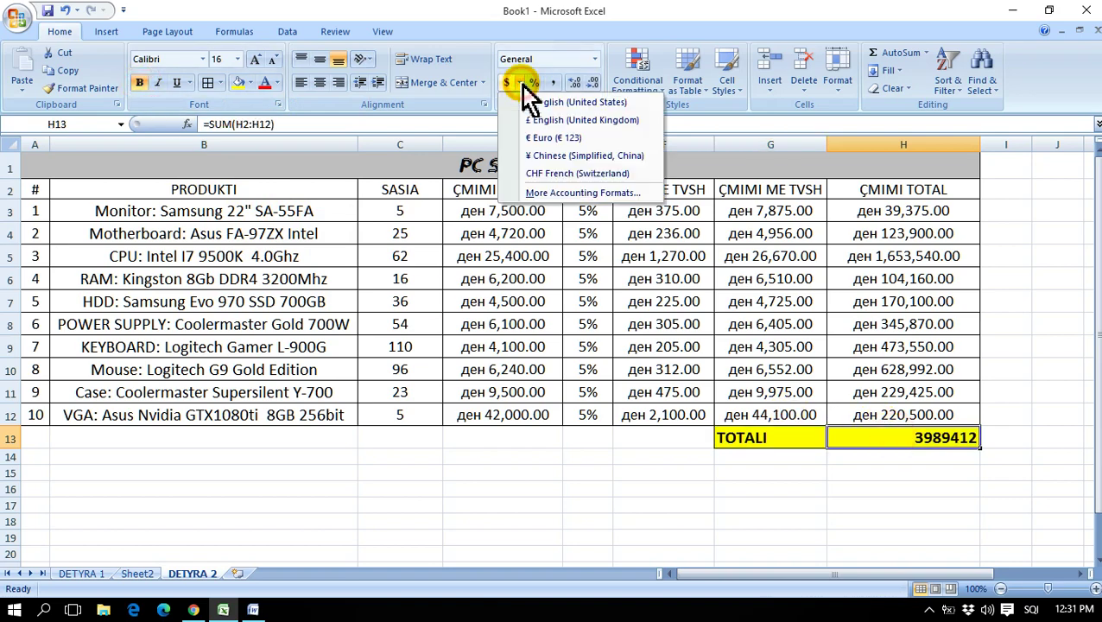
{"action": "left_click", "coordinate": [549, 194]}
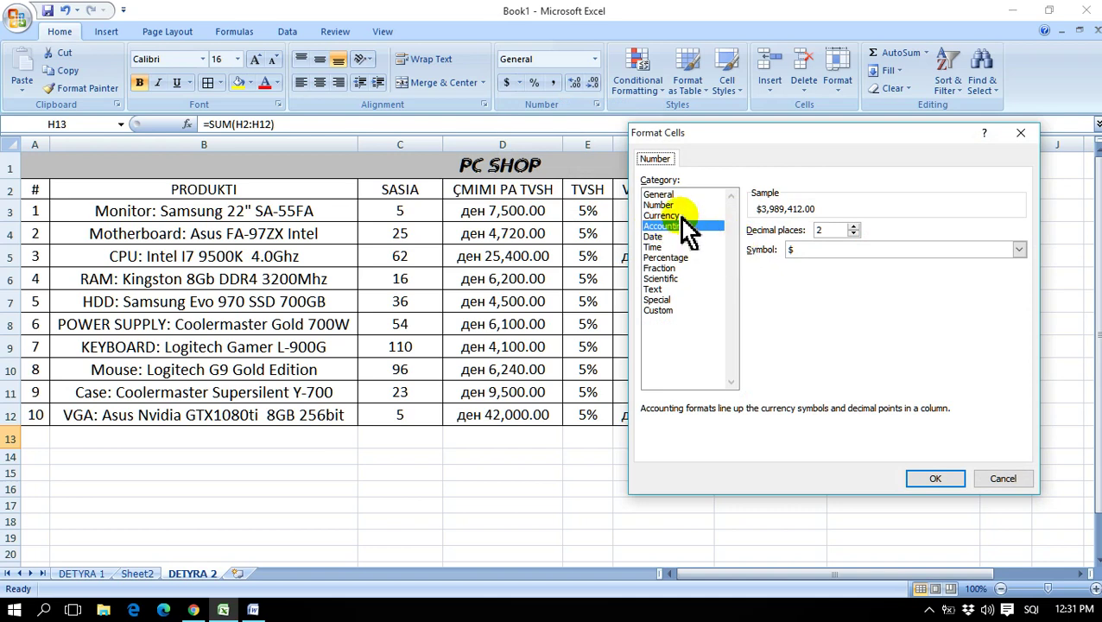
{"action": "left_click", "coordinate": [674, 216]}
{"action": "left_click", "coordinate": [1020, 250]}
{"action": "left_click_drag", "start_coordinate": [1023, 274], "coordinate": [896, 283]}
{"action": "scroll", "coordinate": [898, 294], "scroll_direction": "down", "scroll_amount": 2}
{"action": "scroll", "coordinate": [899, 293], "scroll_direction": "down", "scroll_amount": 3}
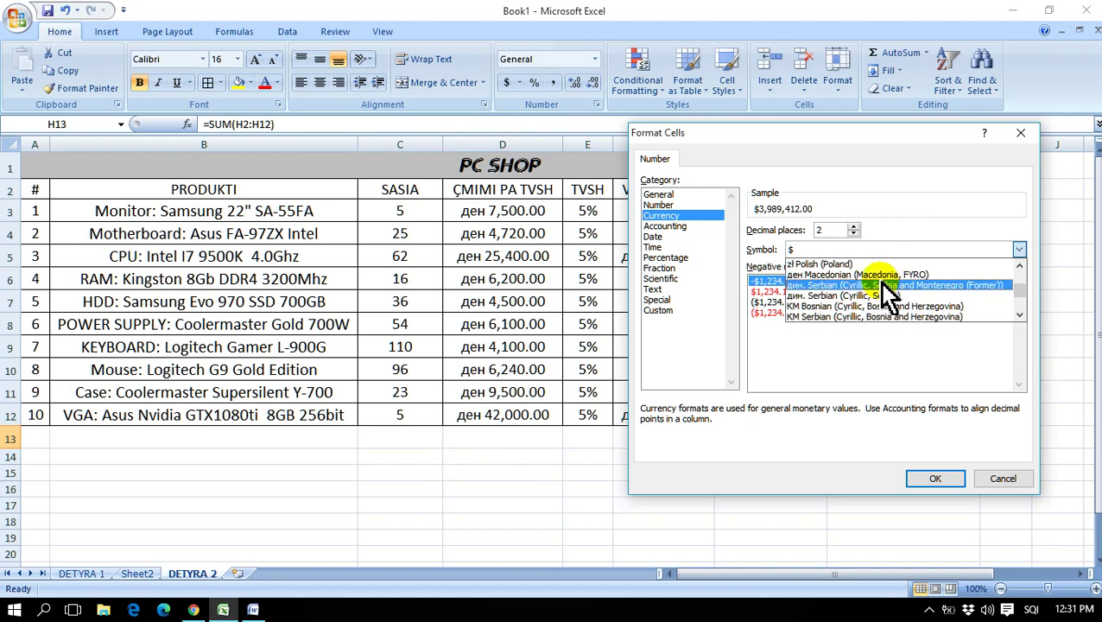
{"action": "left_click", "coordinate": [881, 275]}
{"action": "left_click", "coordinate": [936, 477]}
{"action": "left_click", "coordinate": [817, 502]}
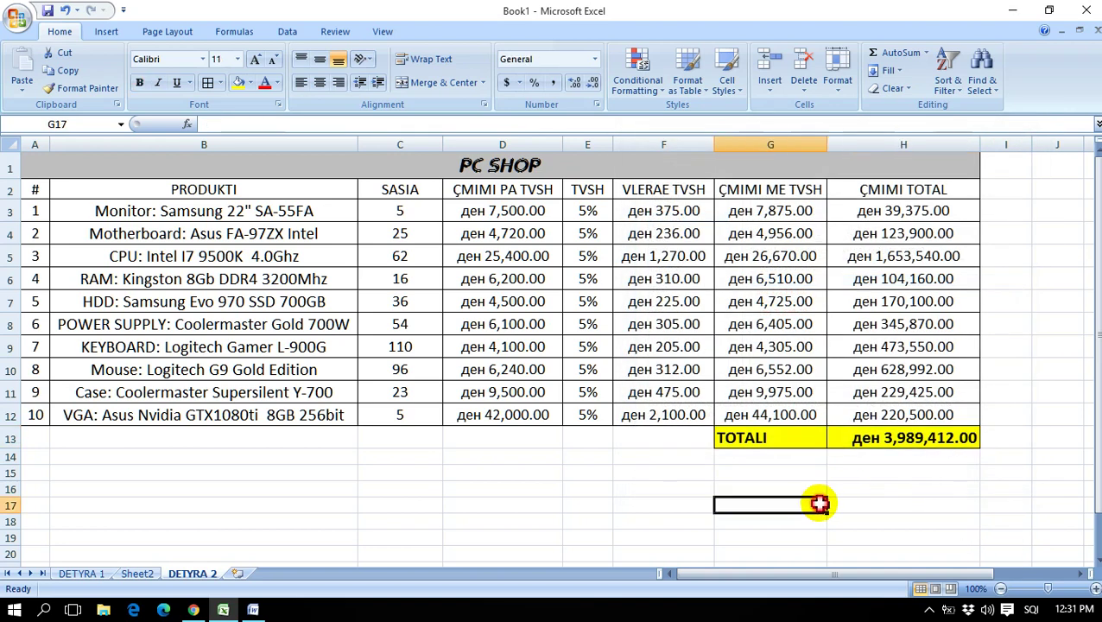
{"action": "left_click", "coordinate": [436, 510]}
Step: Try a red fill on B14:D15, then undo it
{"action": "left_click_drag", "start_coordinate": [88, 460], "coordinate": [476, 479]}
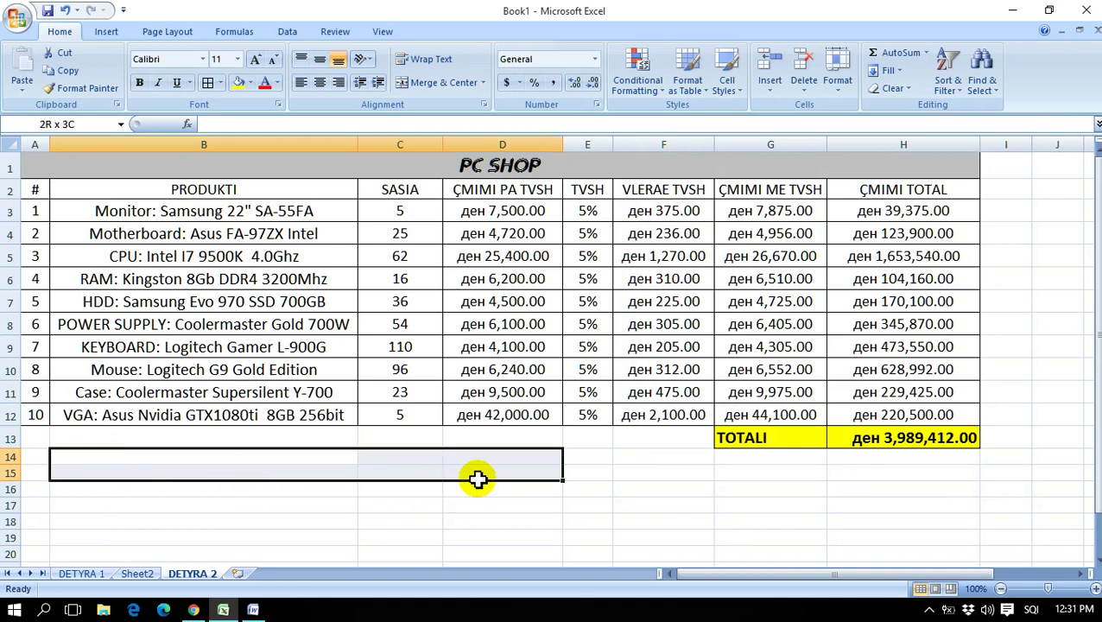
{"action": "left_click", "coordinate": [250, 84]}
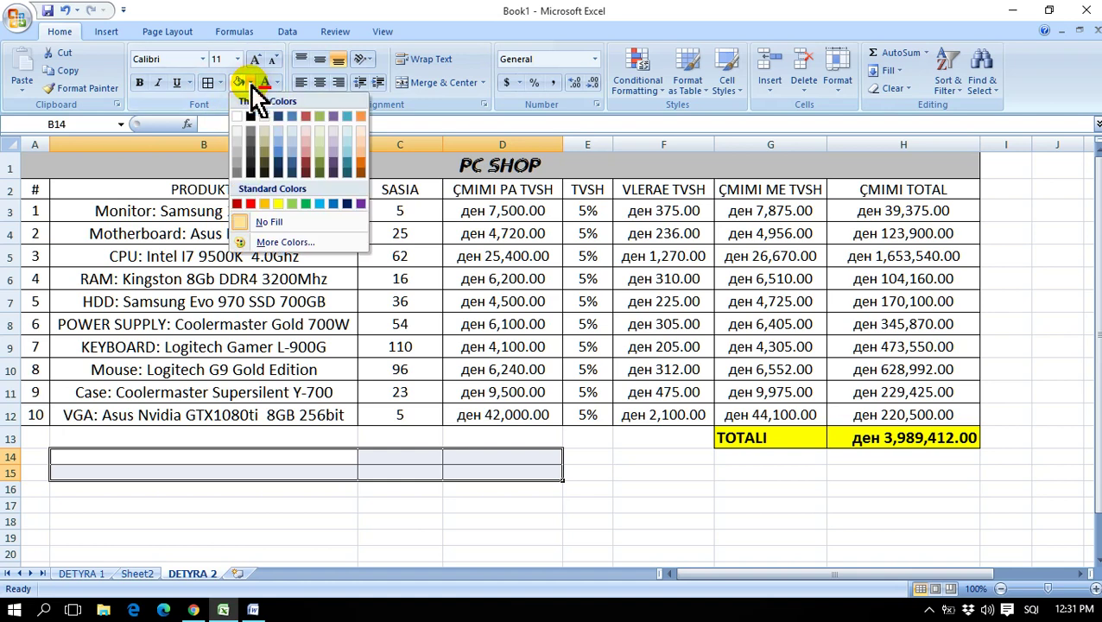
{"action": "left_click", "coordinate": [304, 156]}
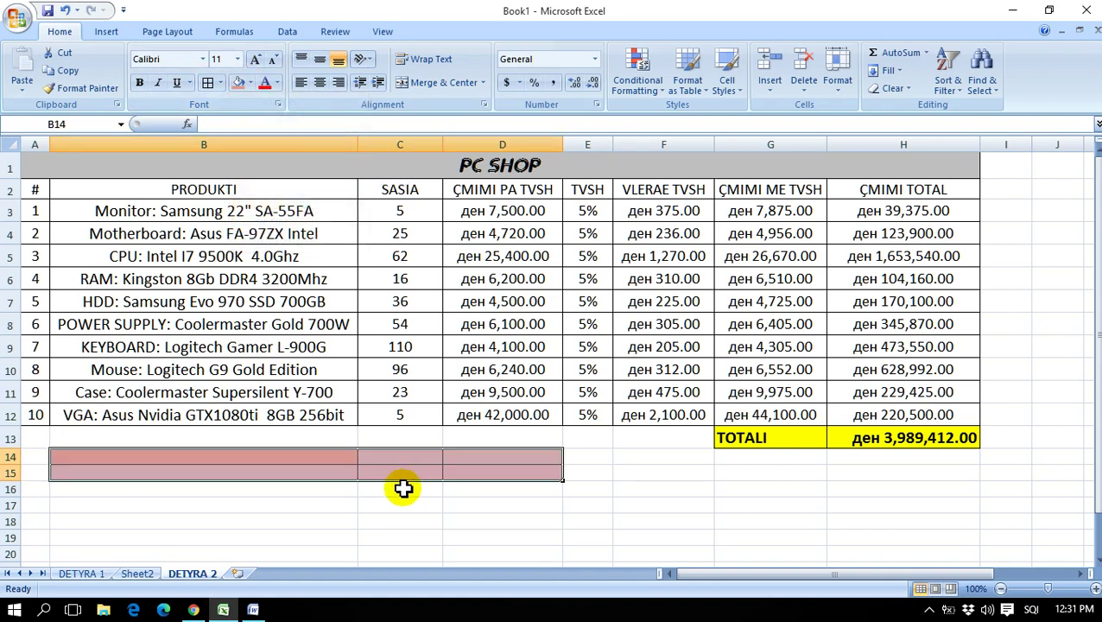
{"action": "left_click", "coordinate": [401, 473]}
{"action": "left_click", "coordinate": [398, 536]}
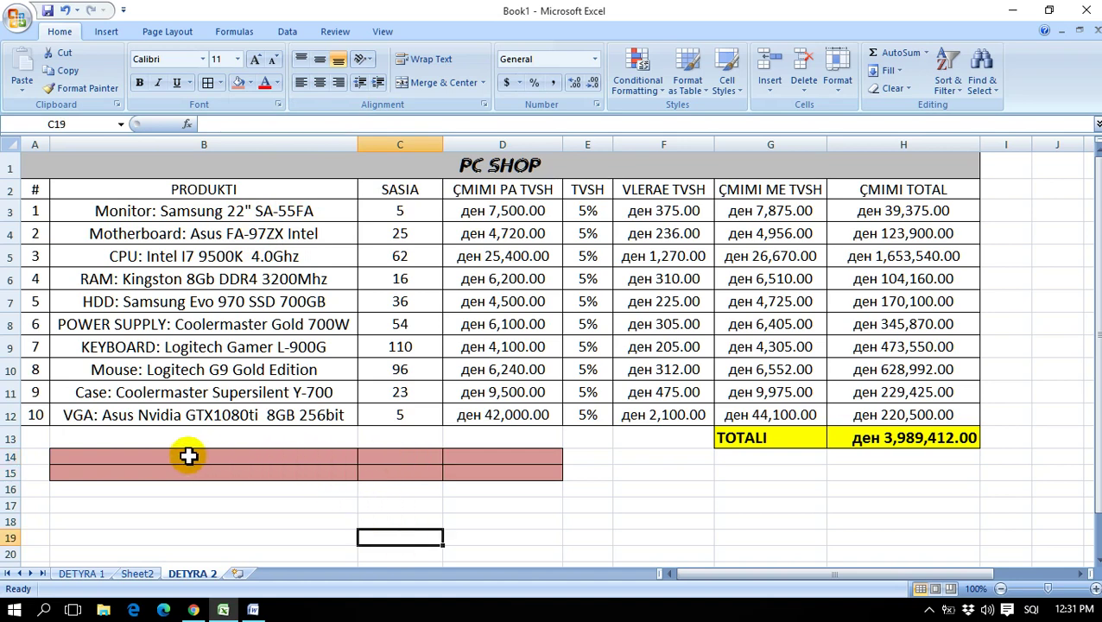
{"action": "left_click", "coordinate": [65, 10]}
Step: Remove the borders from D14:D15 and give C14:C15 borders on every side
{"action": "left_click", "coordinate": [487, 457]}
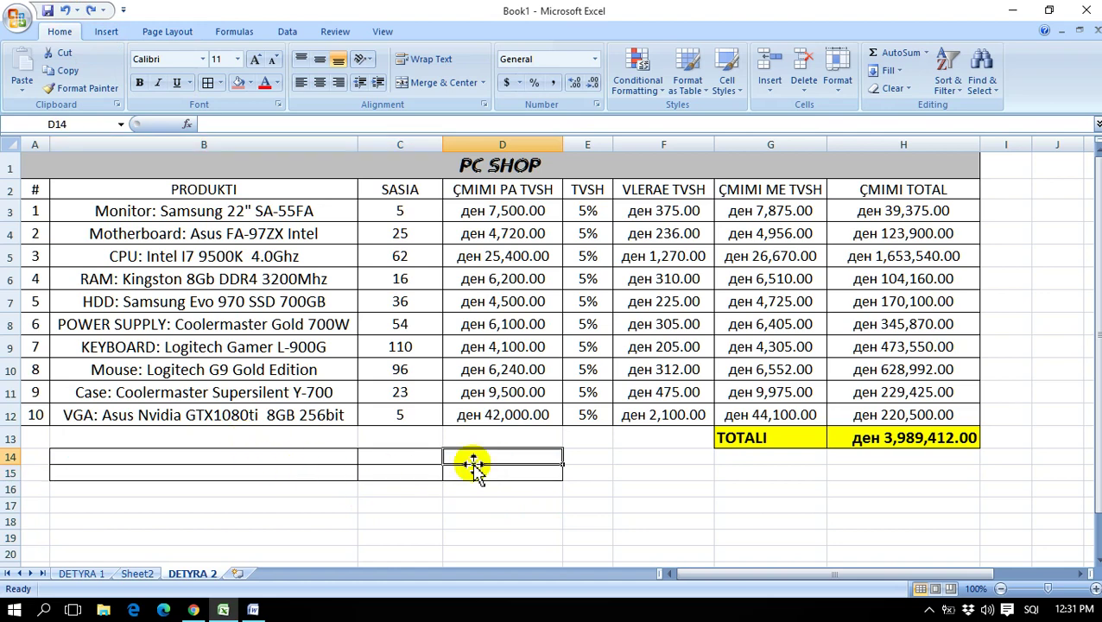
{"action": "left_click_drag", "start_coordinate": [477, 460], "coordinate": [484, 474]}
{"action": "left_click", "coordinate": [220, 82]}
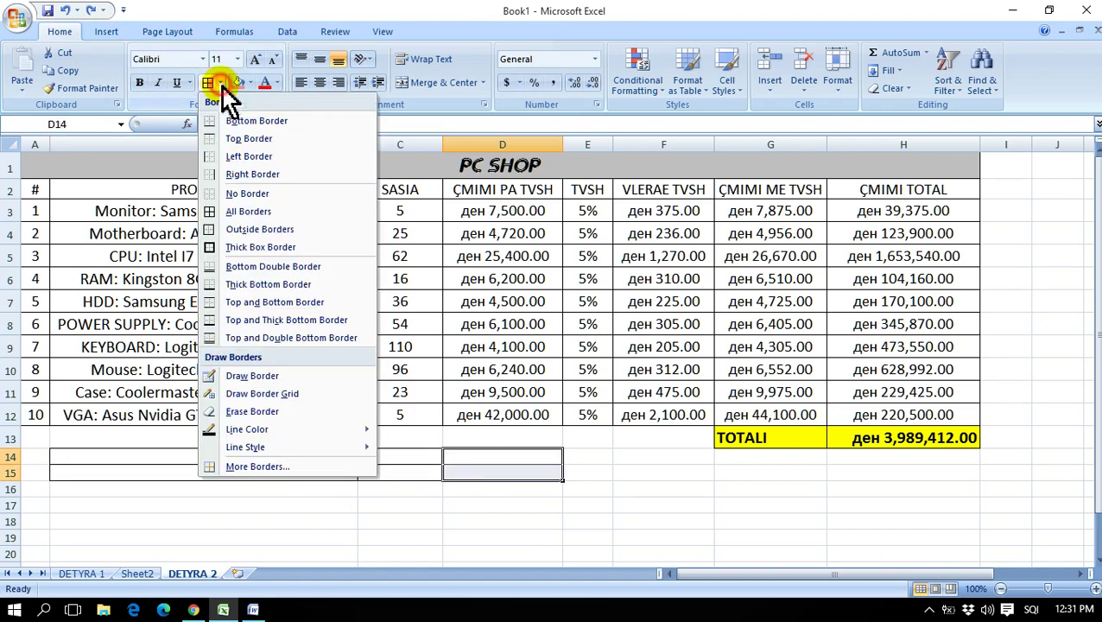
{"action": "left_click", "coordinate": [238, 194]}
{"action": "left_click", "coordinate": [360, 524]}
{"action": "left_click_drag", "start_coordinate": [371, 457], "coordinate": [394, 475]}
{"action": "left_click", "coordinate": [220, 84]}
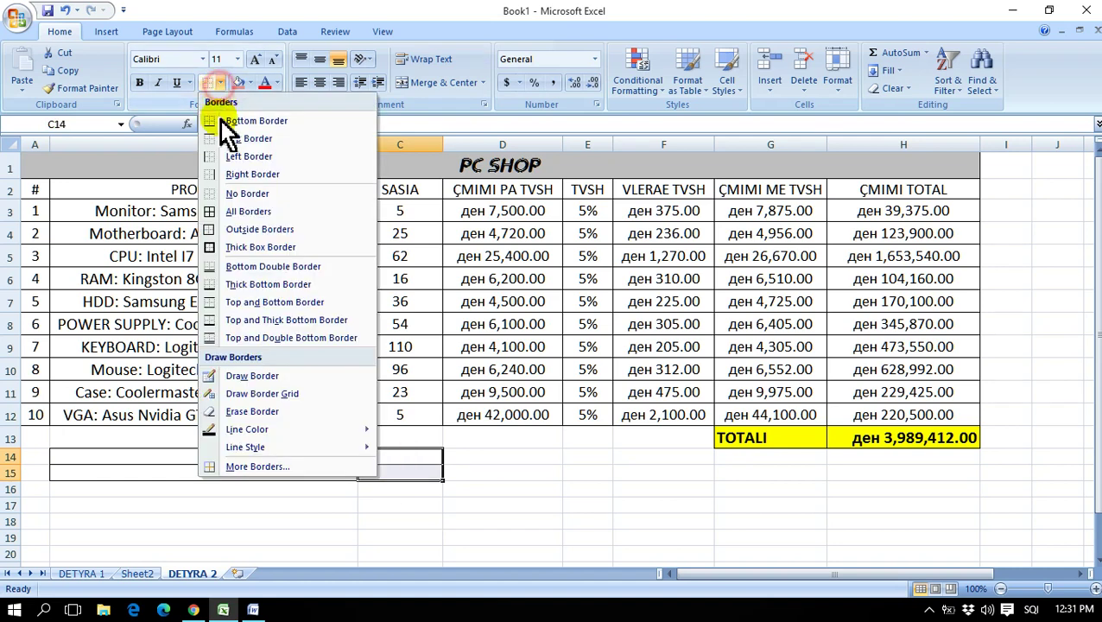
{"action": "left_click", "coordinate": [219, 211]}
Step: Fill B14:C14 with light red and B15:C15 with light green
{"action": "left_click", "coordinate": [233, 458]}
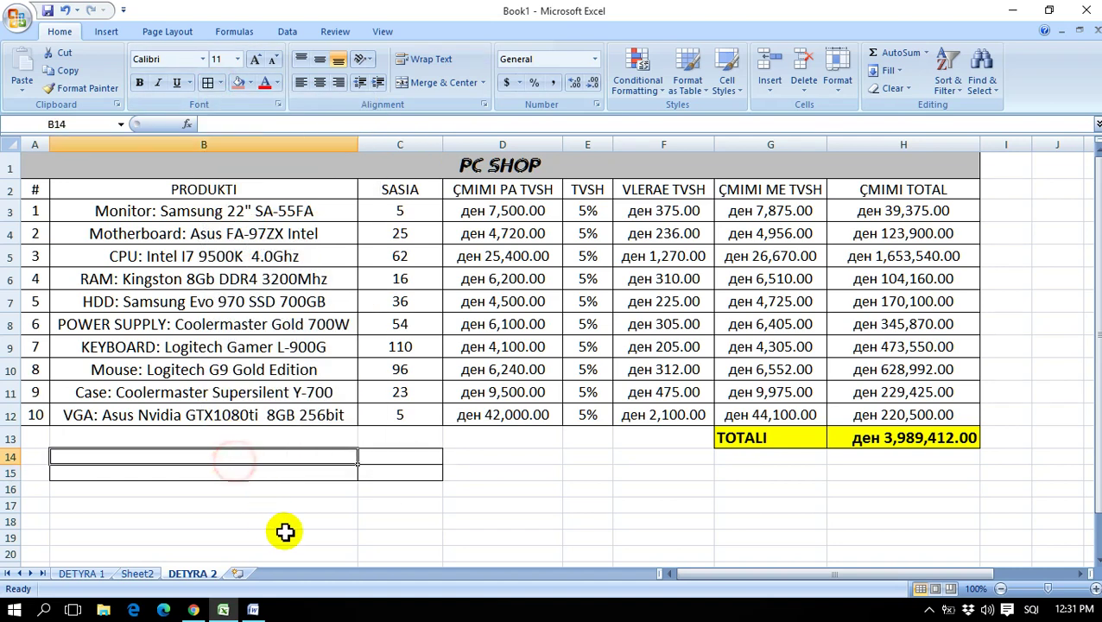
{"action": "left_click_drag", "start_coordinate": [256, 456], "coordinate": [406, 462]}
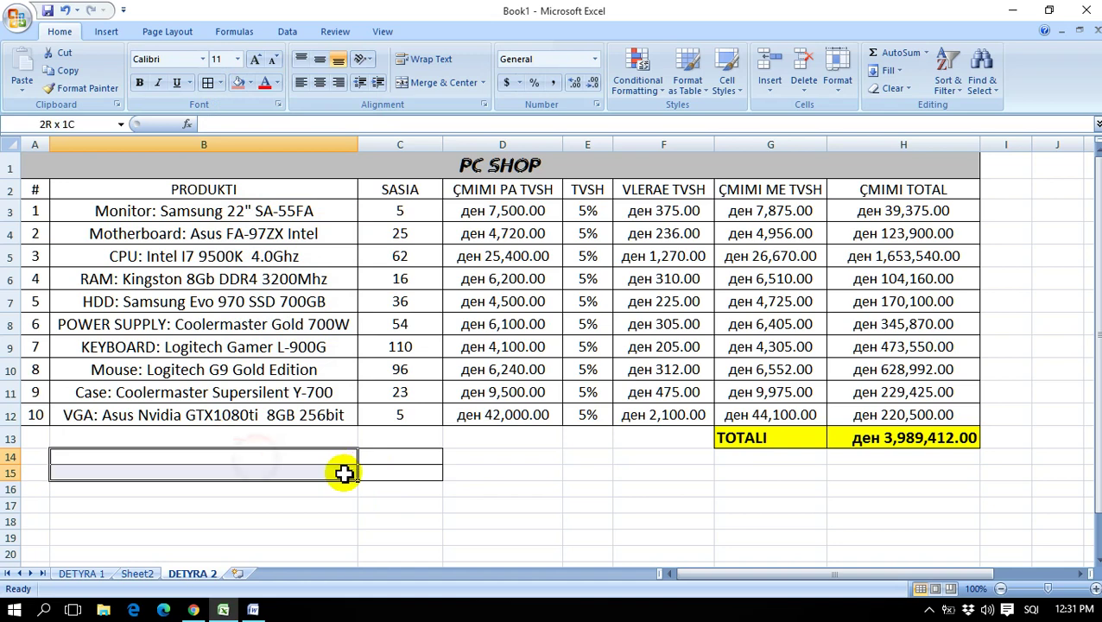
{"action": "left_click", "coordinate": [236, 83]}
{"action": "left_click_drag", "start_coordinate": [228, 469], "coordinate": [415, 469]}
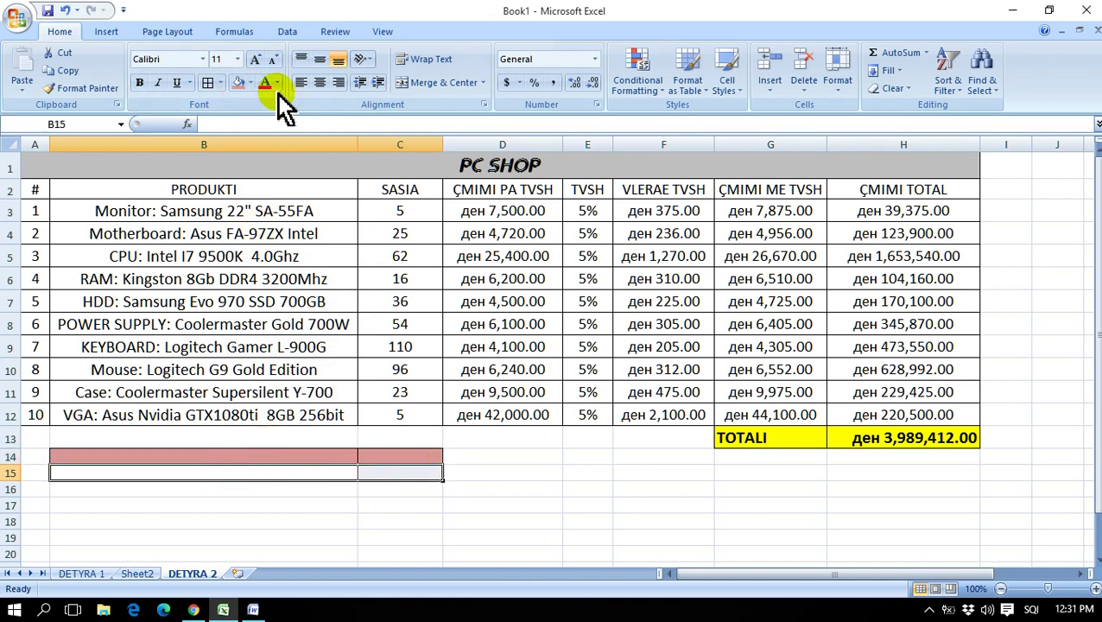
{"action": "left_click", "coordinate": [252, 83]}
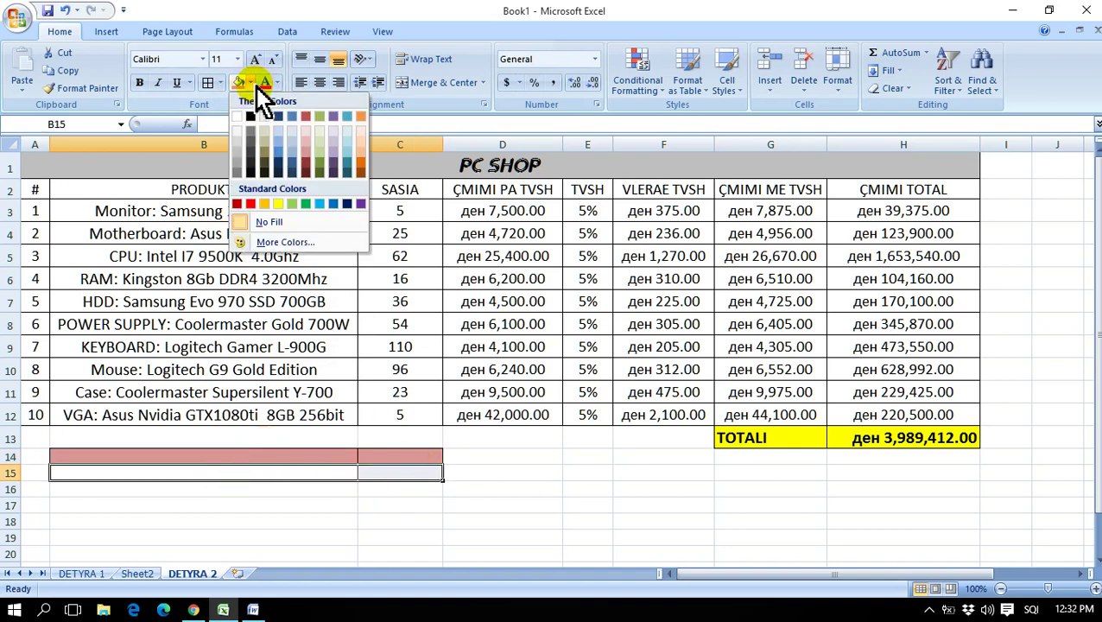
{"action": "left_click", "coordinate": [322, 154]}
{"action": "left_click", "coordinate": [324, 520]}
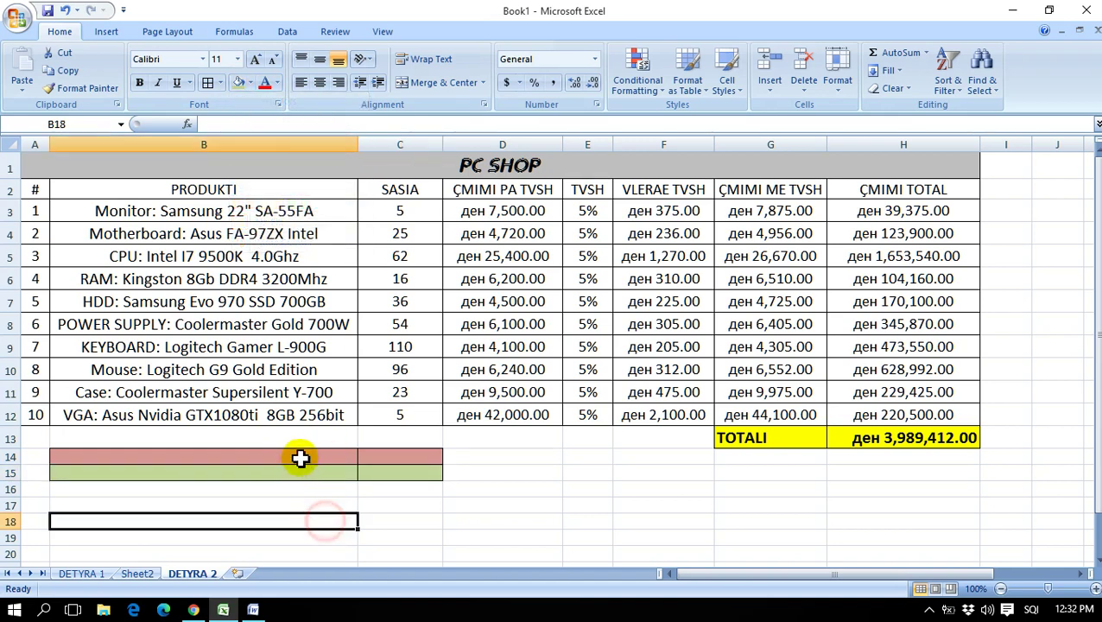
Step: Give the table's header row a light green fill
{"action": "left_click", "coordinate": [298, 457]}
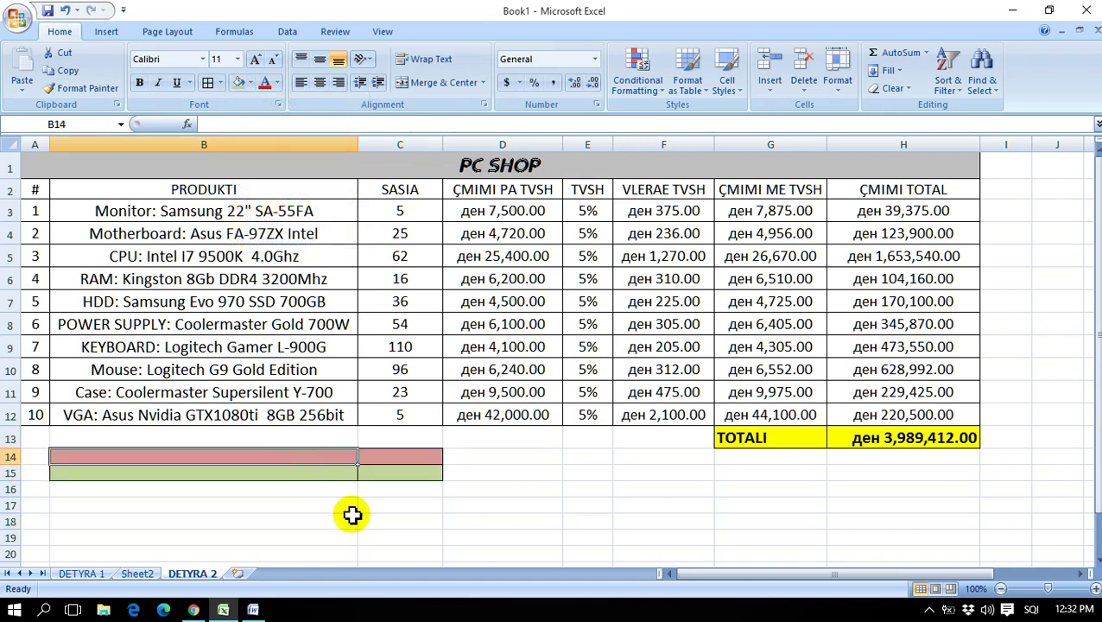
{"action": "mouse_move", "coordinate": [35, 191]}
{"action": "left_mouse_down"}
{"action": "mouse_move", "coordinate": [825, 209]}
{"action": "mouse_move", "coordinate": [856, 190]}
{"action": "left_mouse_up"}
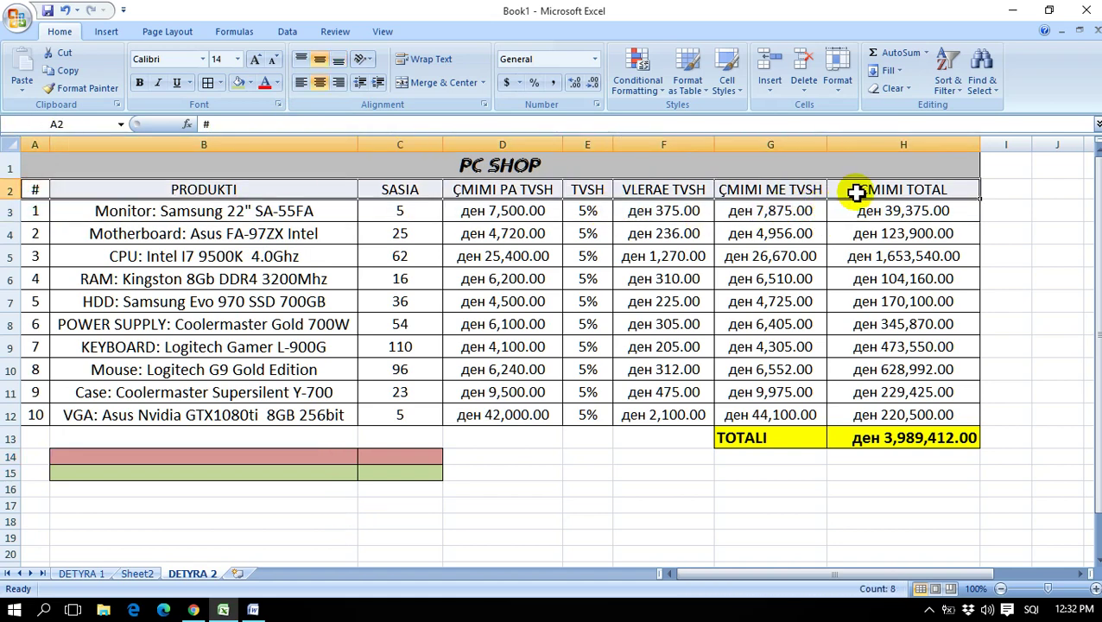
{"action": "left_click", "coordinate": [243, 83]}
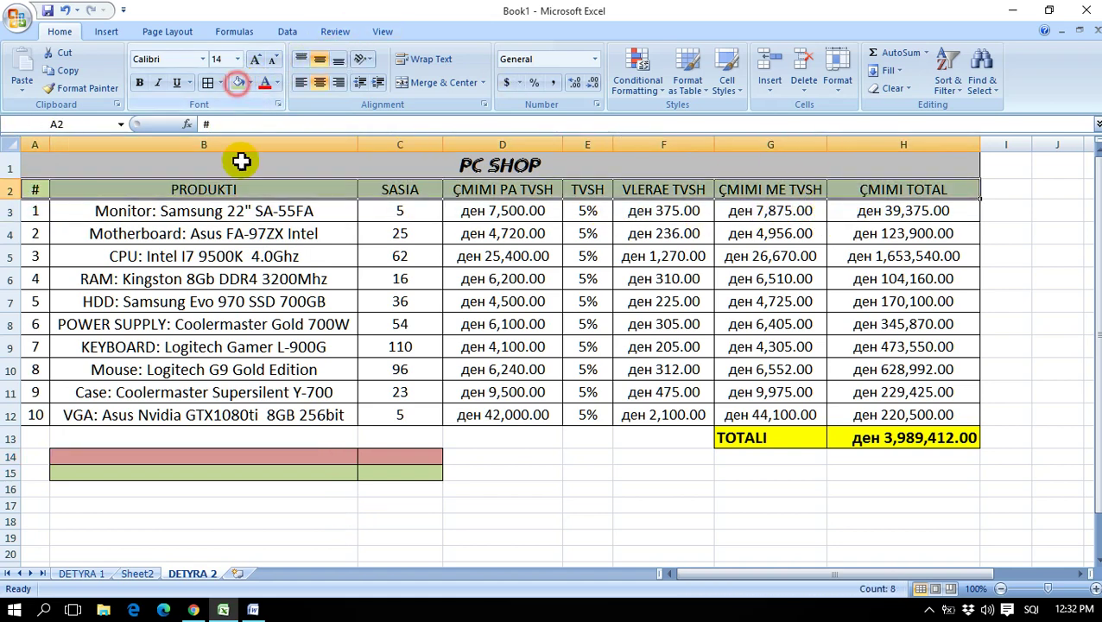
{"action": "left_click", "coordinate": [235, 488]}
{"action": "left_click", "coordinate": [209, 458]}
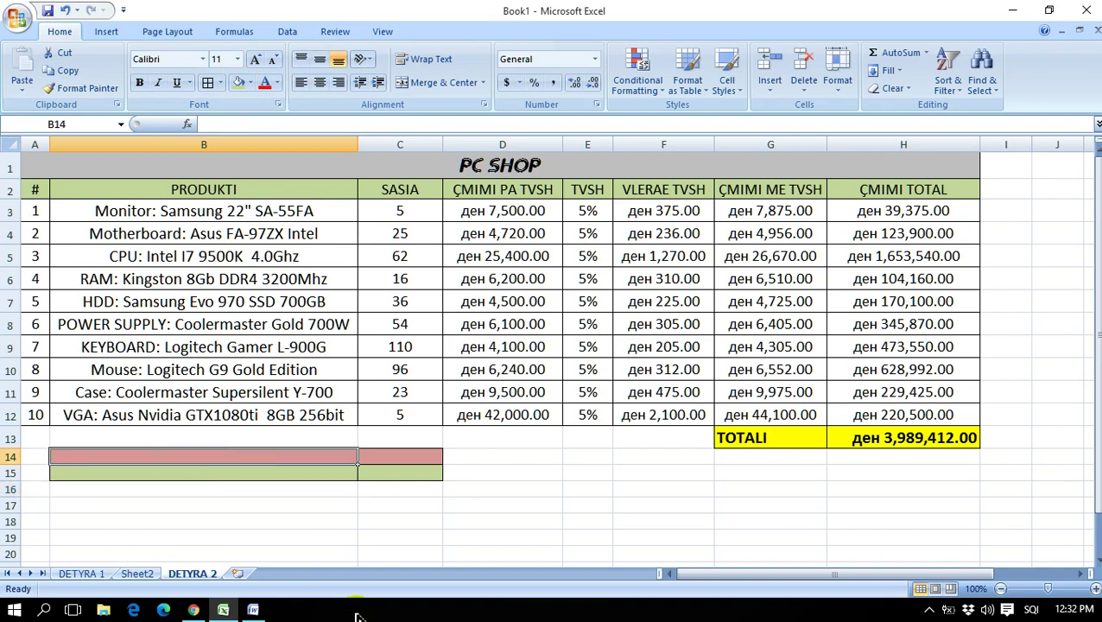
Step: Enter the label 'Numri i produkteve që sasia është më pak se 10' in B14
{"action": "type", "text": "P"}
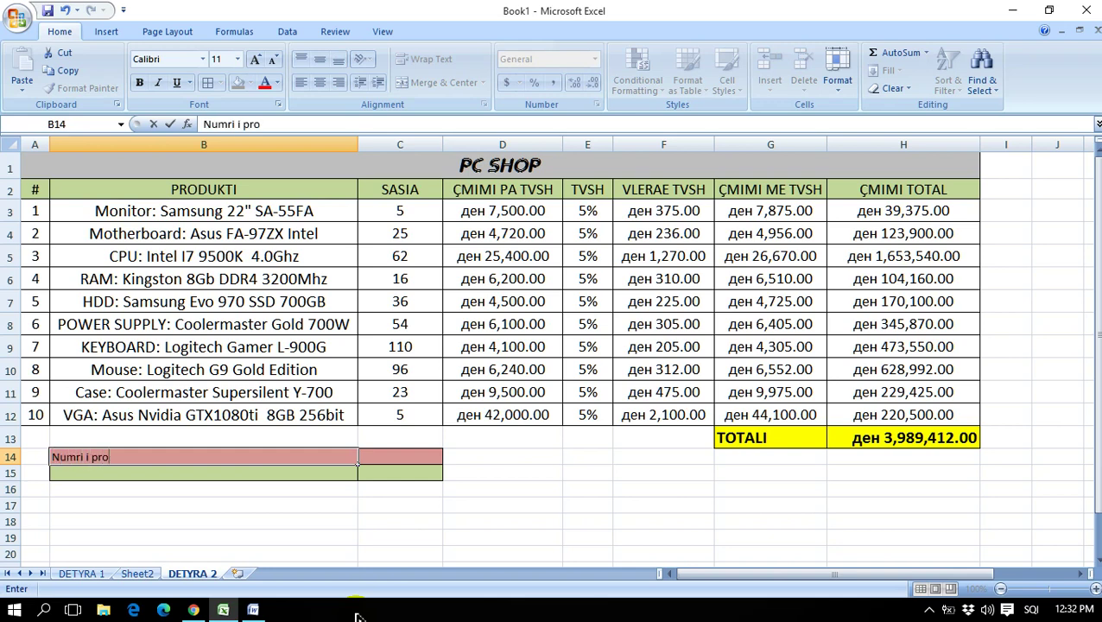
{"action": "type", "text": "tece"}
{"action": "type", "text": "teve që sasi"}
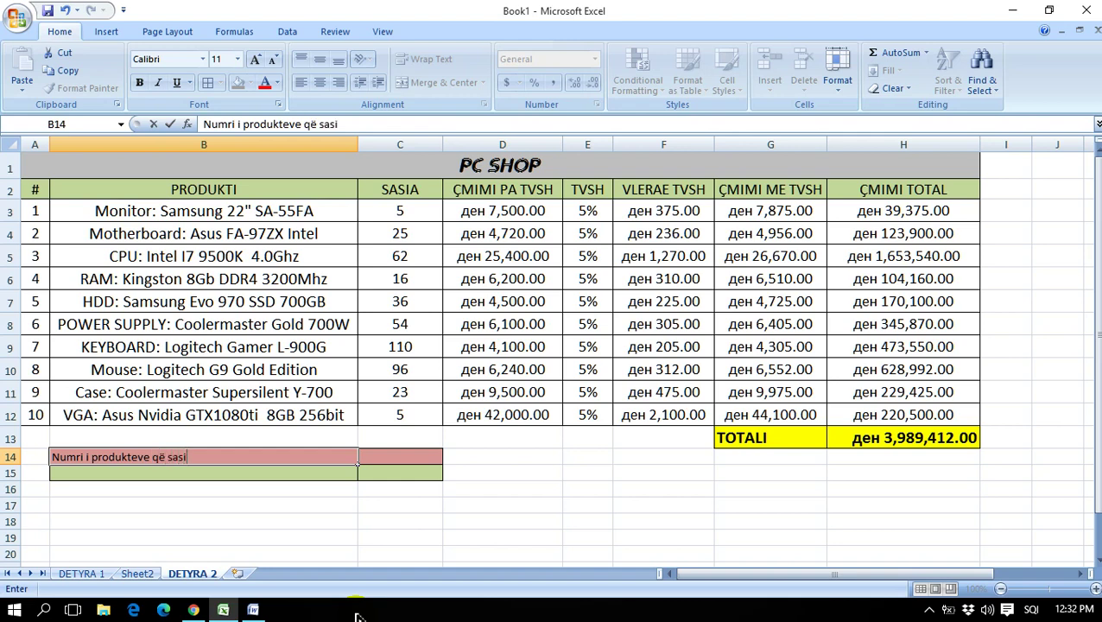
{"action": "type", "text": "p"}
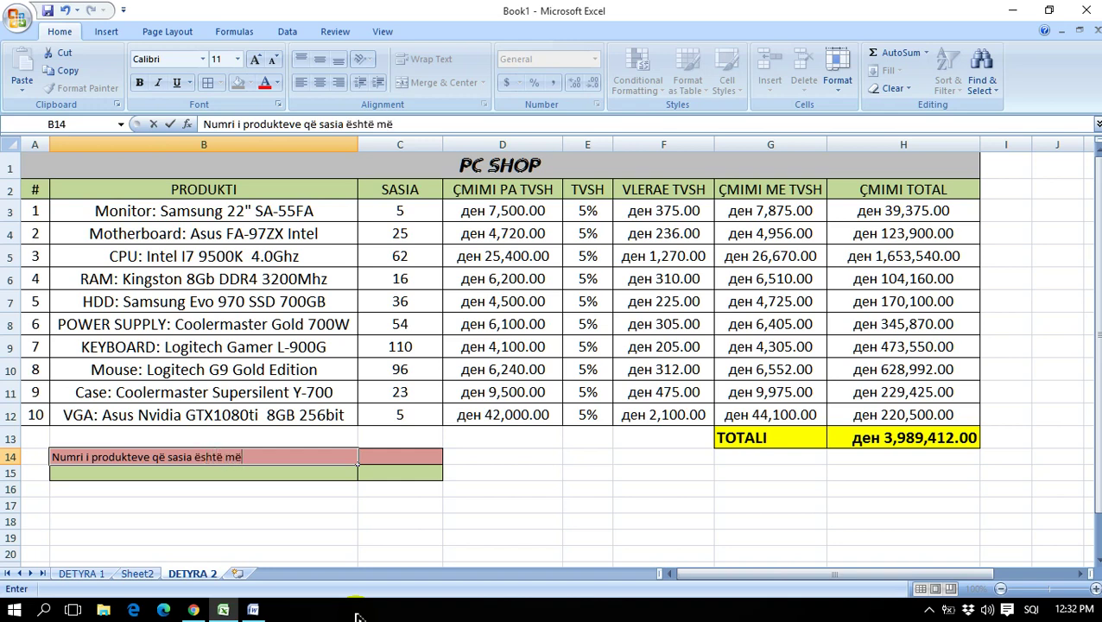
{"action": "type", "text": "ak se 10"}
{"action": "key", "text": "Return"}
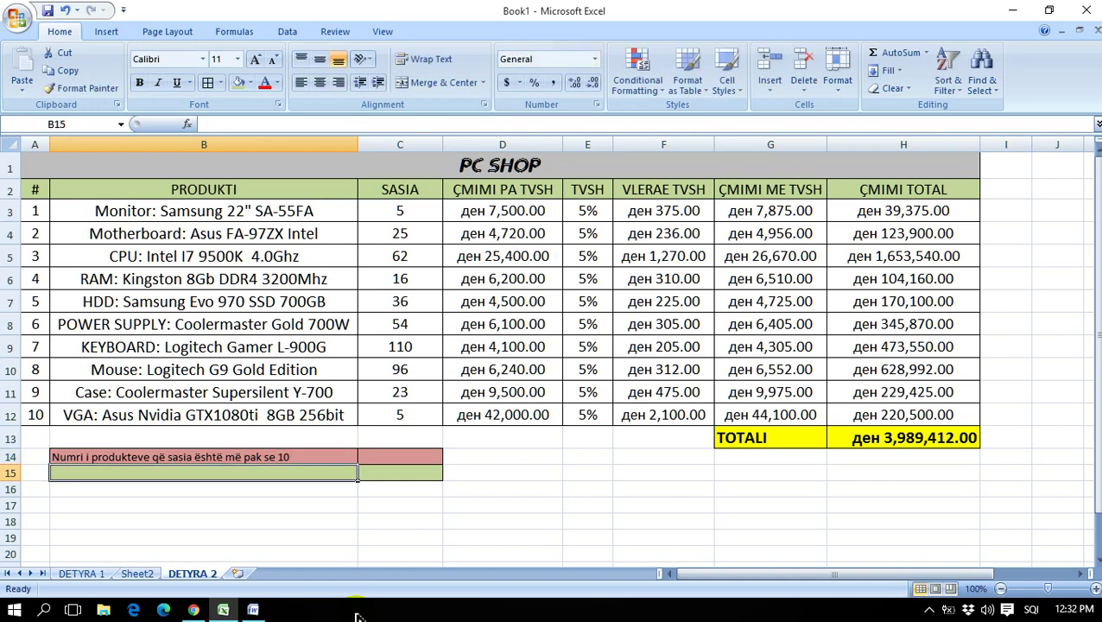
Step: Auto-complete the same label into B15 and start rewording 'pak se' to 'shum se'
{"action": "type", "text": "Nu"}
{"action": "key", "text": "Tab"}
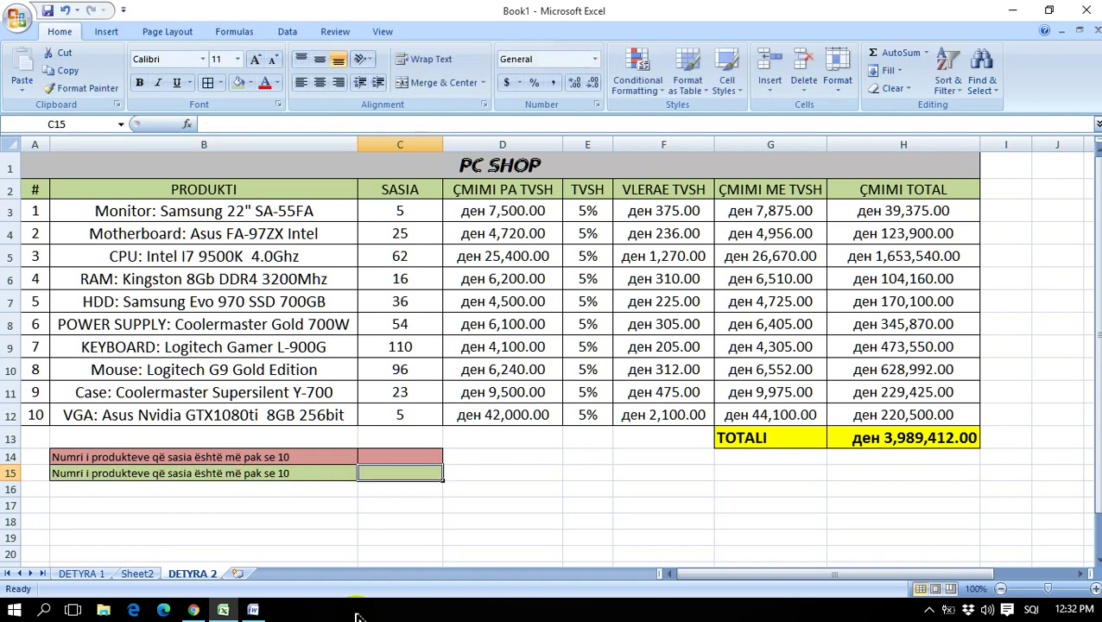
{"action": "double_click", "coordinate": [275, 475]}
{"action": "key", "text": "BackSpace"}
{"action": "key", "text": "BackSpace"}
{"action": "key", "text": "BackSpace"}
{"action": "key", "text": "BackSpace"}
{"action": "key", "text": "BackSpace"}
{"action": "key", "text": "BackSpace"}
{"action": "type", "text": "shum "}
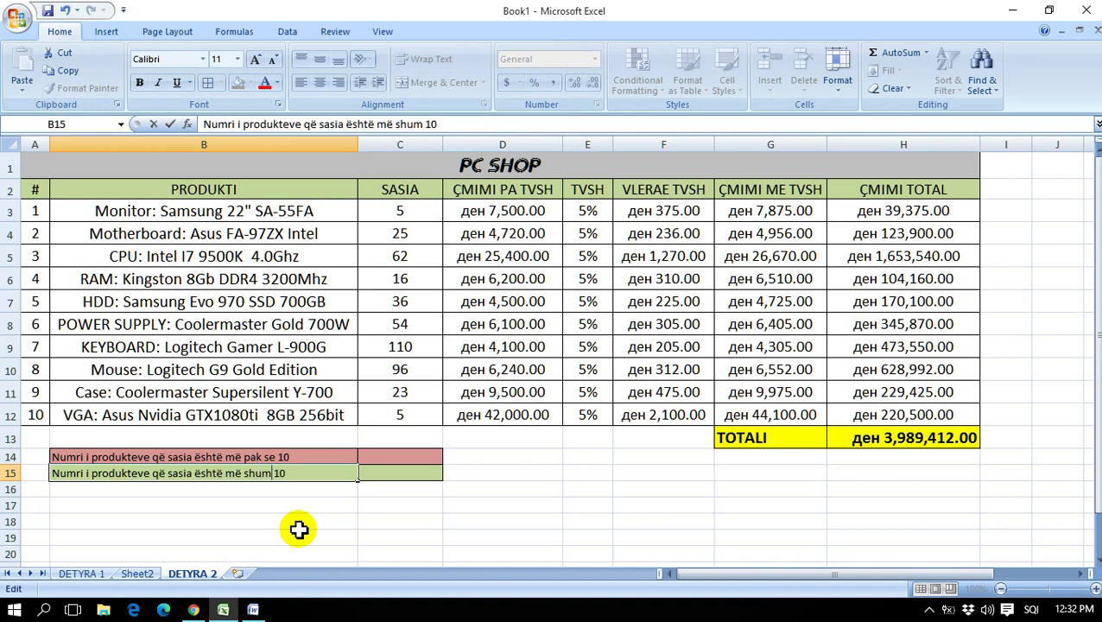
{"action": "type", "text": "se  "}
{"action": "type", "text": "5"}
{"action": "left_click", "coordinate": [298, 530]}
Step: Enter =COUNTIF(C3:C12,"<10") in C14, fixing the criterion after the error, to get 2
{"action": "left_click", "coordinate": [400, 457]}
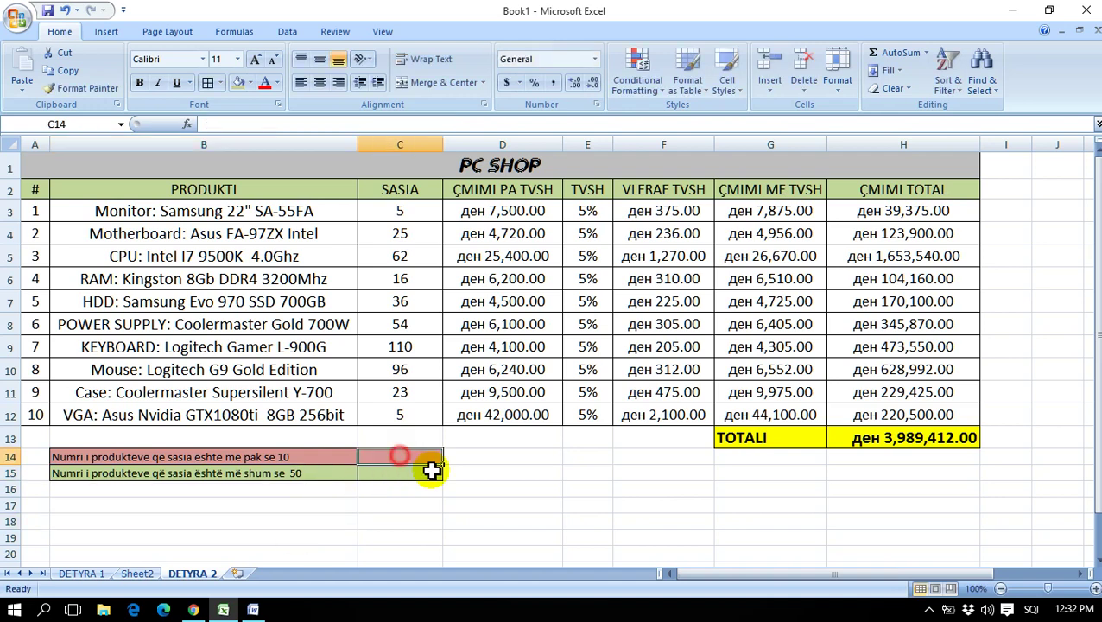
{"action": "type", "text": "count"}
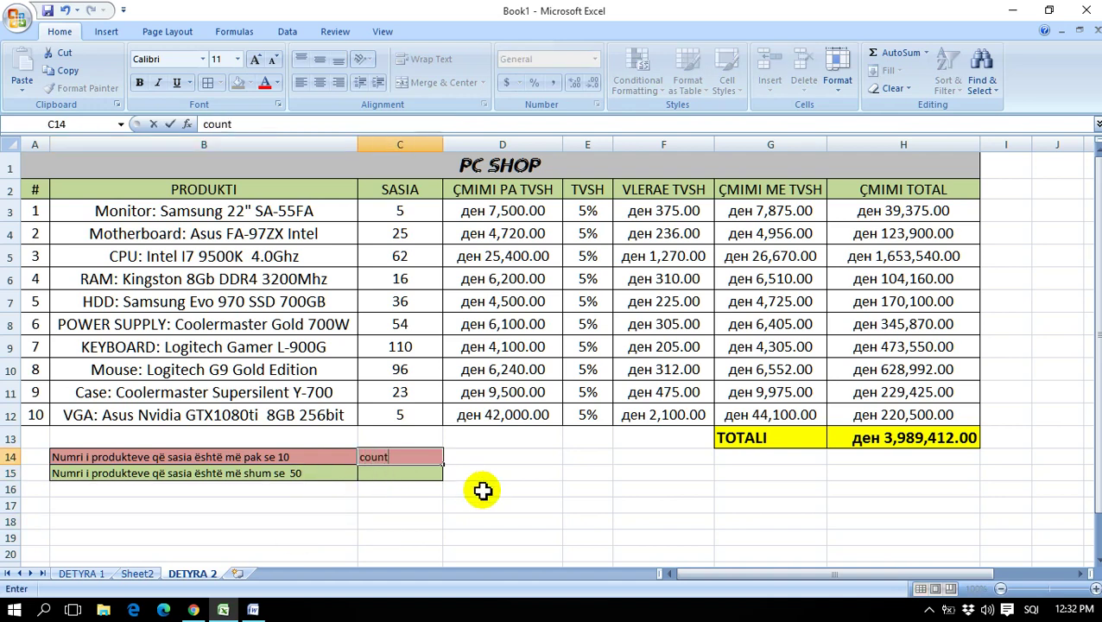
{"action": "key", "text": "BackSpace"}
{"action": "key", "text": "BackSpace"}
{"action": "key", "text": "BackSpace"}
{"action": "type", "text": "=cou"}
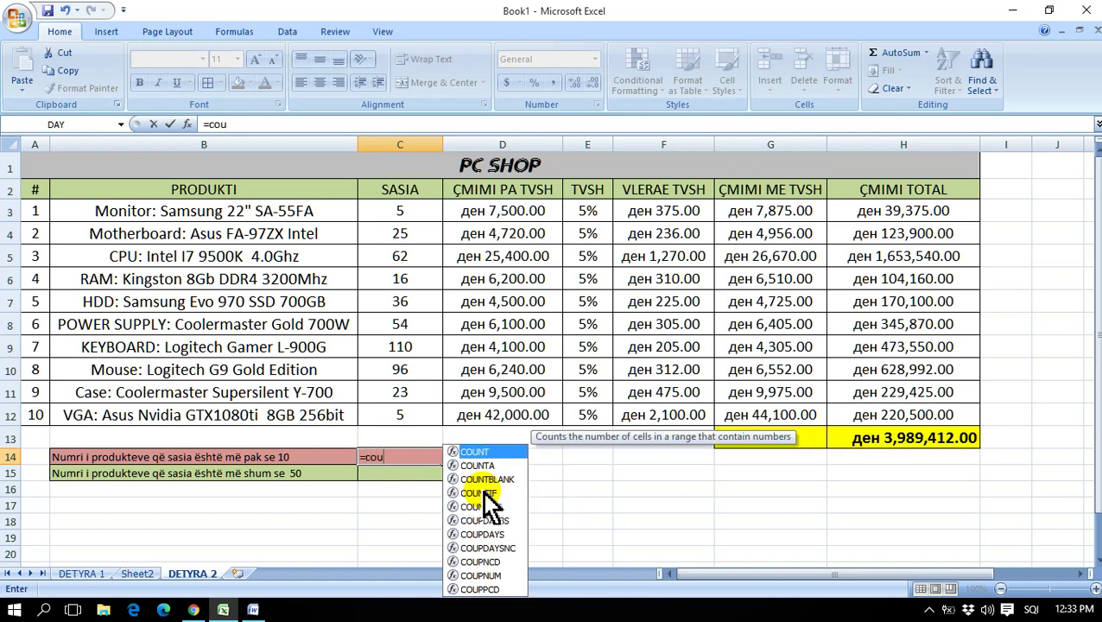
{"action": "type", "text": "ntif("}
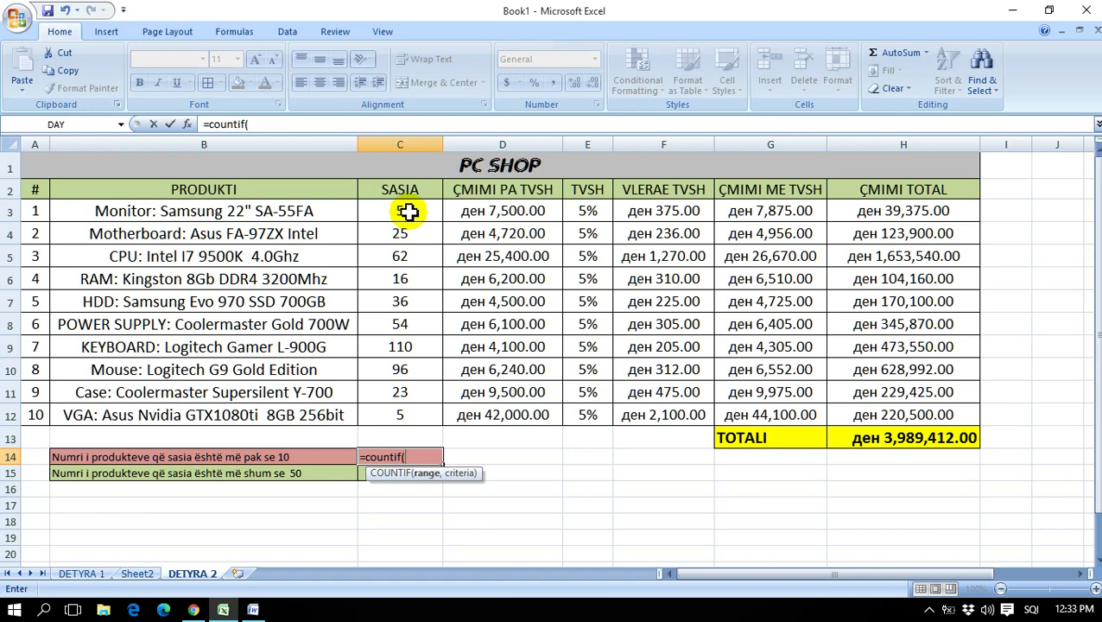
{"action": "left_click_drag", "start_coordinate": [409, 212], "coordinate": [409, 413]}
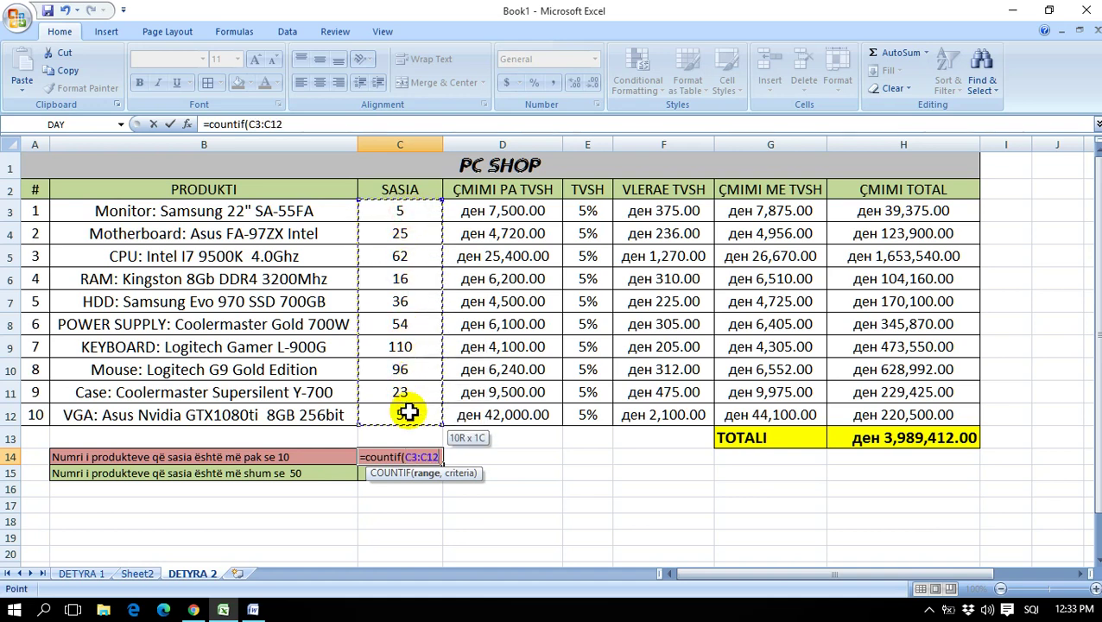
{"action": "type", "text": ", \">10"}
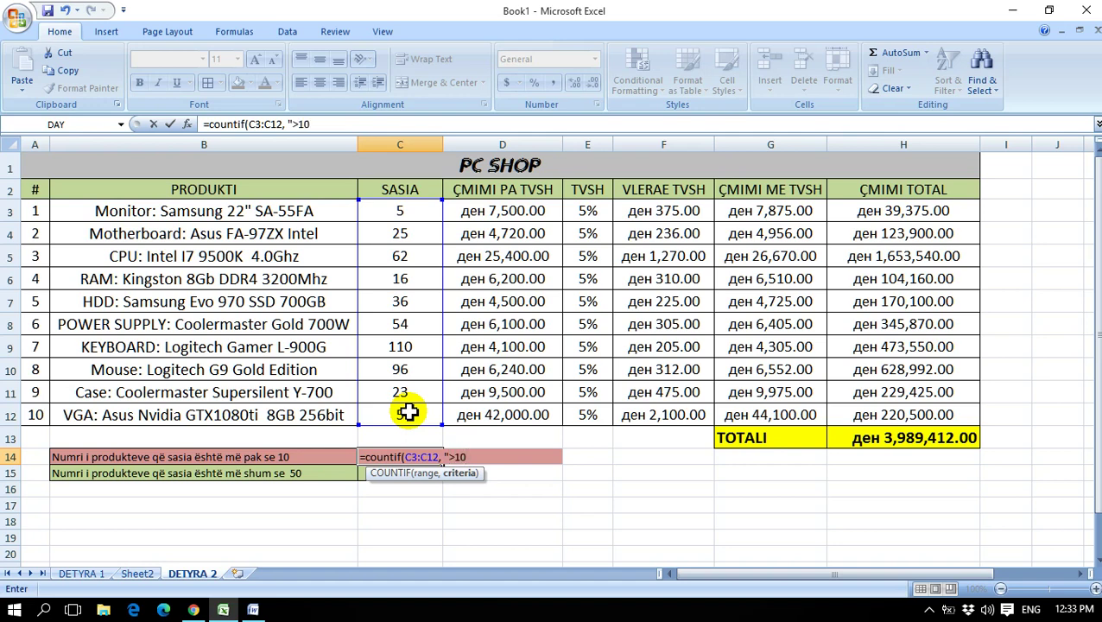
{"action": "key", "text": "Return"}
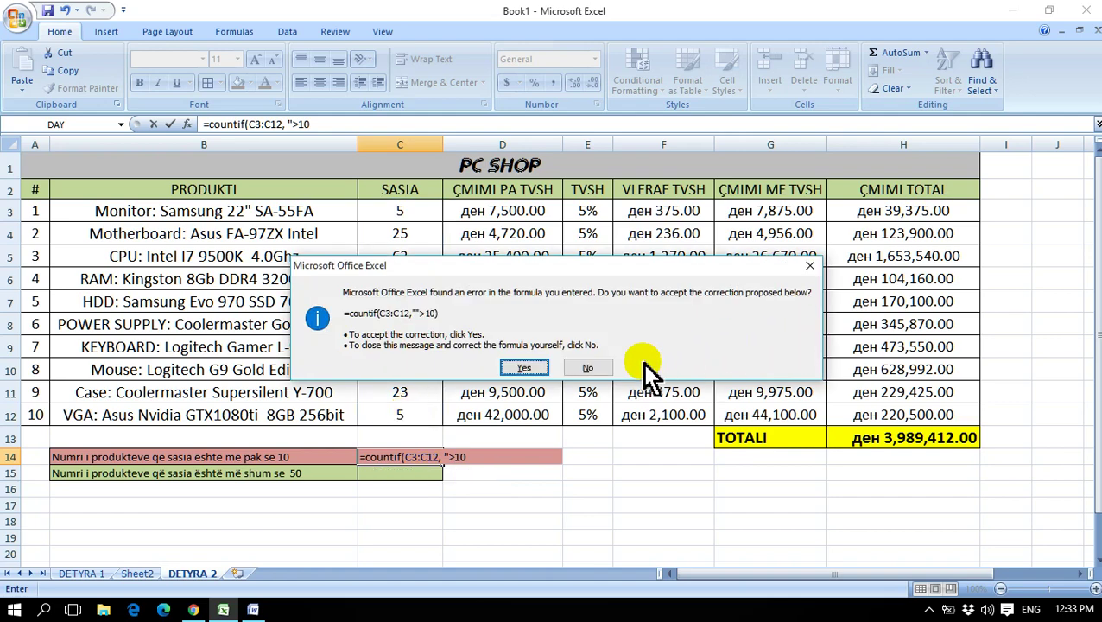
{"action": "left_click", "coordinate": [588, 367]}
{"action": "left_click", "coordinate": [524, 364]}
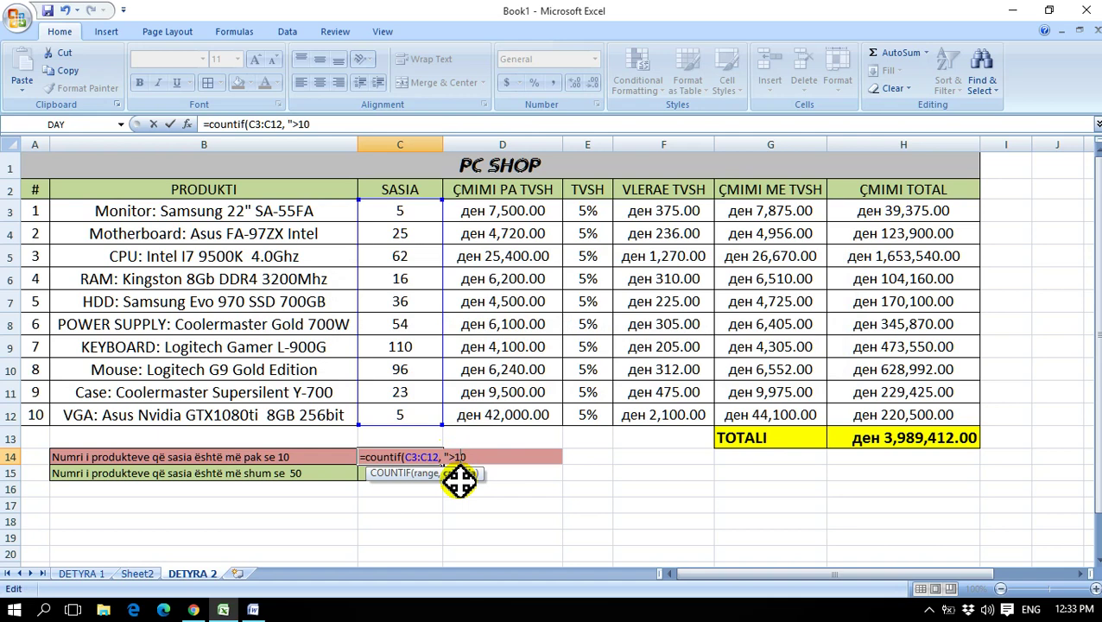
{"action": "key", "text": "BackSpace"}
{"action": "type", "text": "<10"}
{"action": "key", "text": "Return"}
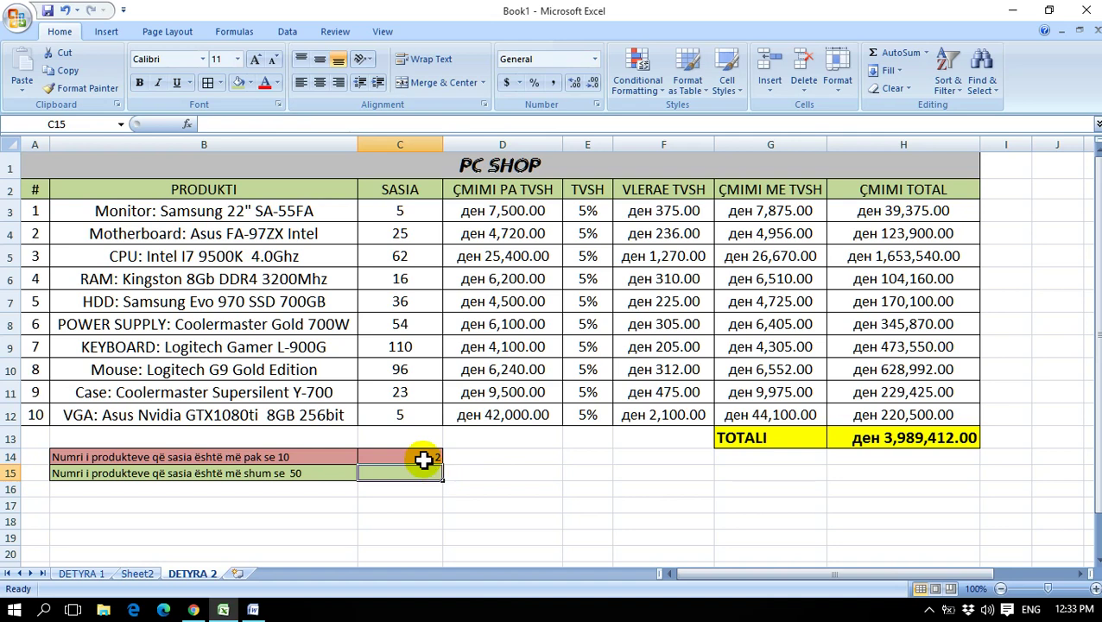
Step: Enter =COUNTIF(C3:C12,">50") in C15, returning 4
{"action": "type", "text": "="}
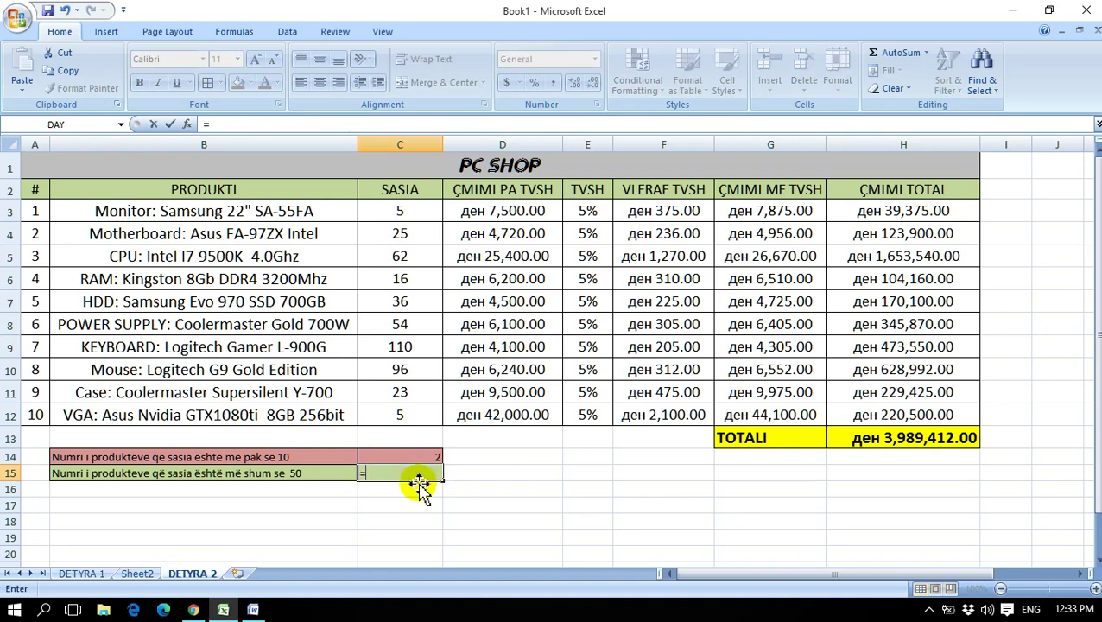
{"action": "type", "text": "count"}
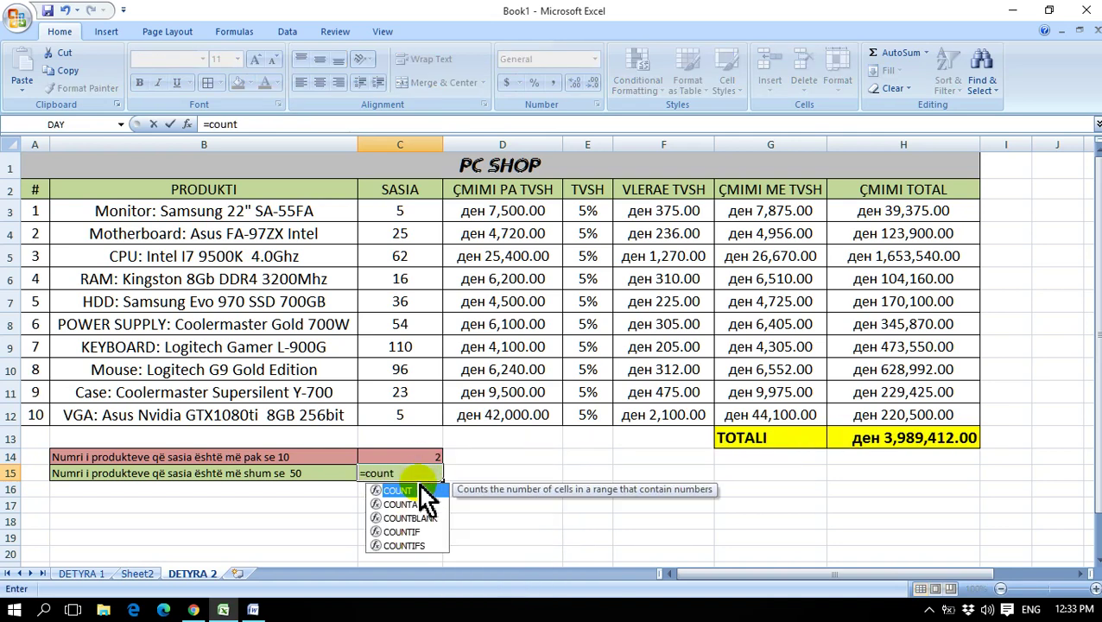
{"action": "type", "text": "if("}
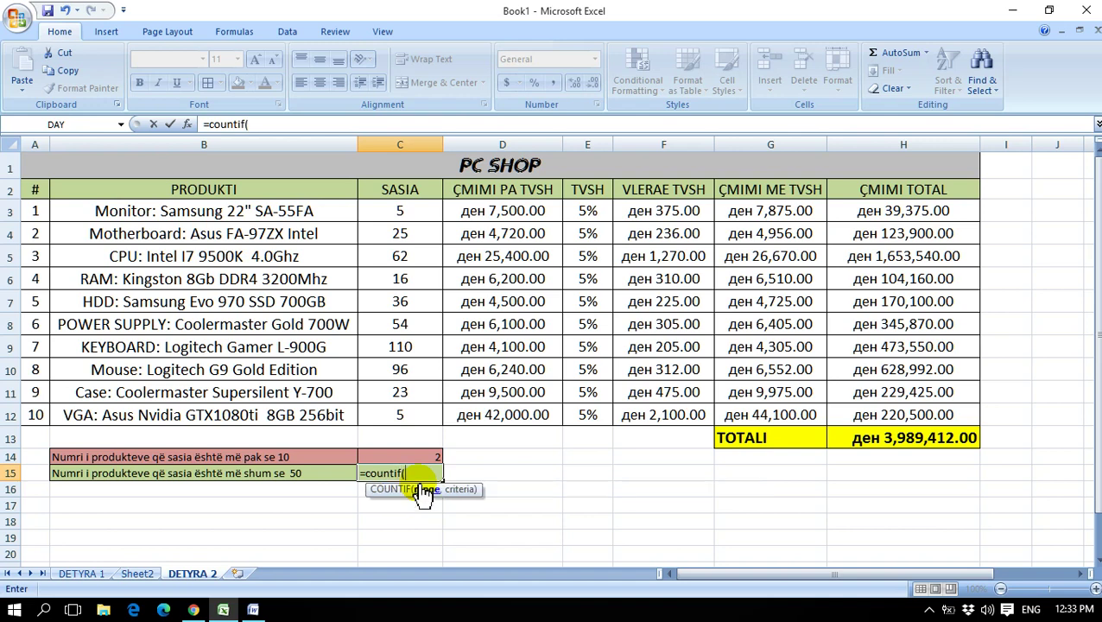
{"action": "left_click_drag", "start_coordinate": [400, 212], "coordinate": [407, 412]}
{"action": "type", "text": ", \">50"}
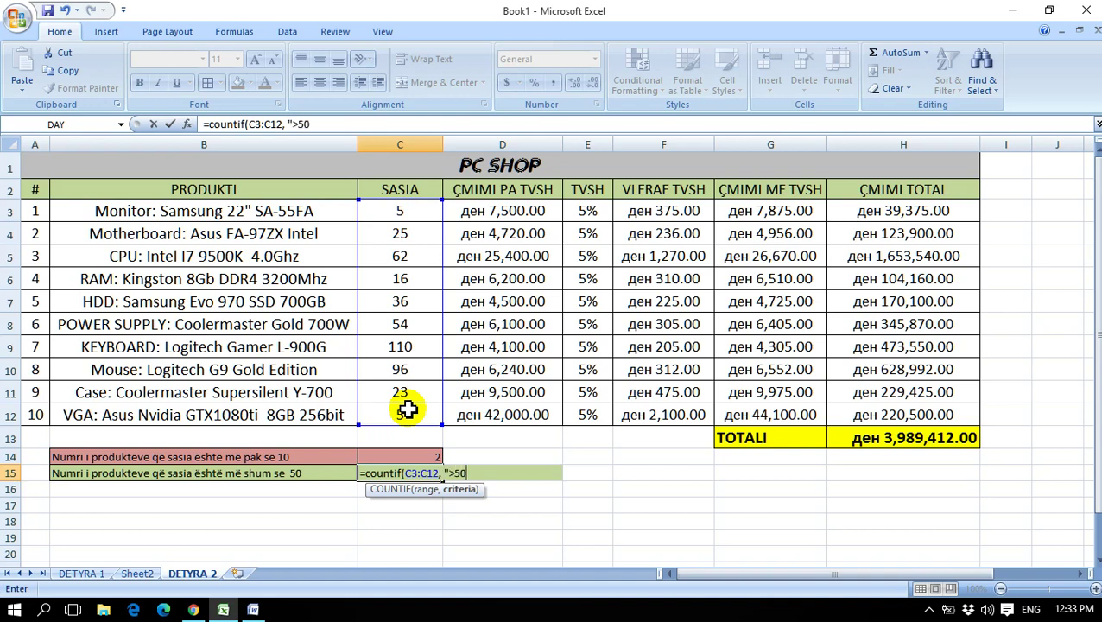
{"action": "key", "text": "Return"}
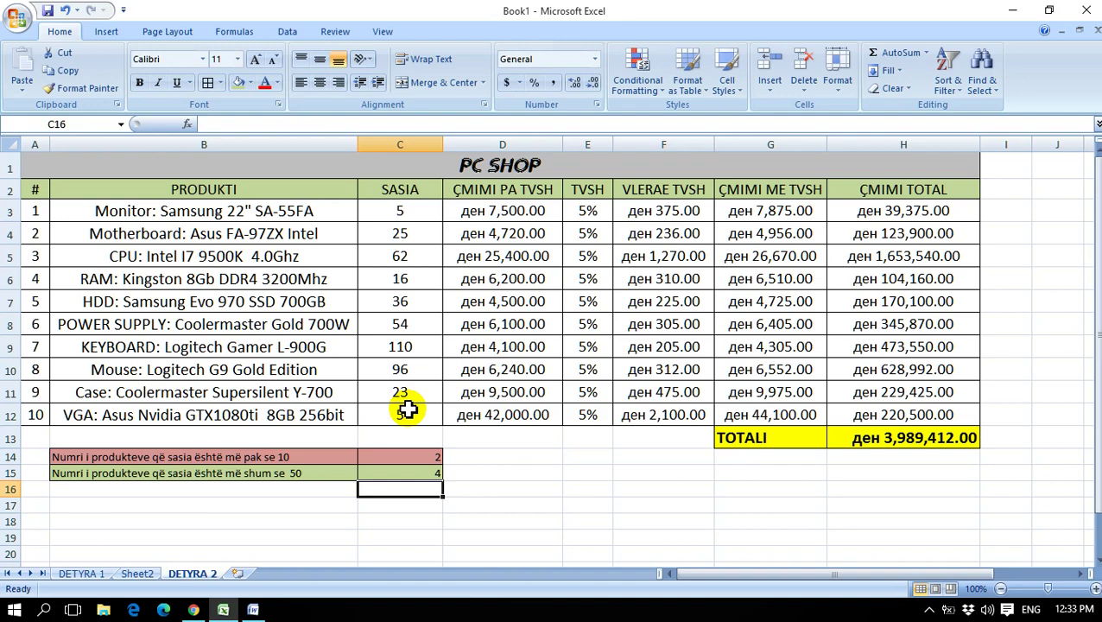
Step: Enlarge the B14:C15 text to 14 pt and widen column B to fit the labels
{"action": "left_click", "coordinate": [229, 454]}
{"action": "left_click_drag", "start_coordinate": [336, 456], "coordinate": [415, 473]}
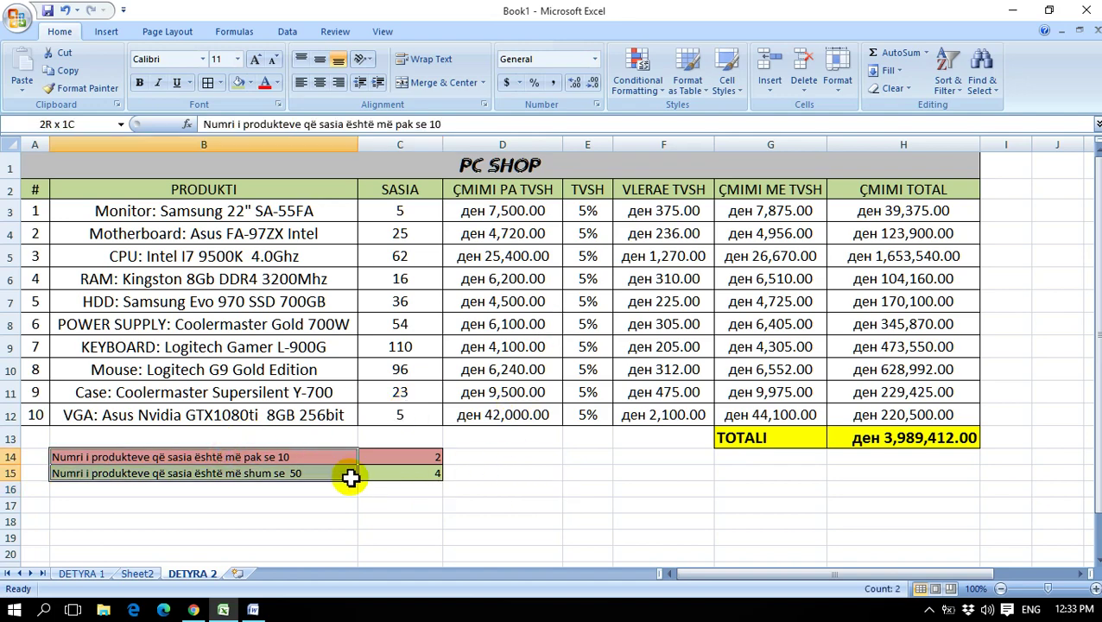
{"action": "left_click", "coordinate": [255, 60]}
{"action": "left_click", "coordinate": [255, 60]}
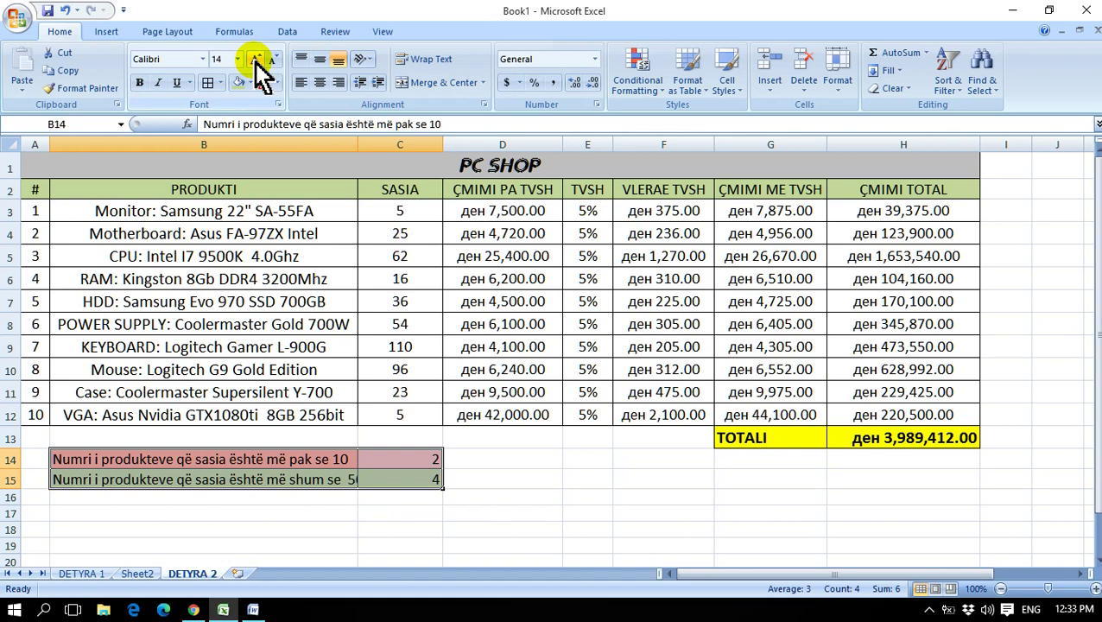
{"action": "left_click", "coordinate": [216, 515]}
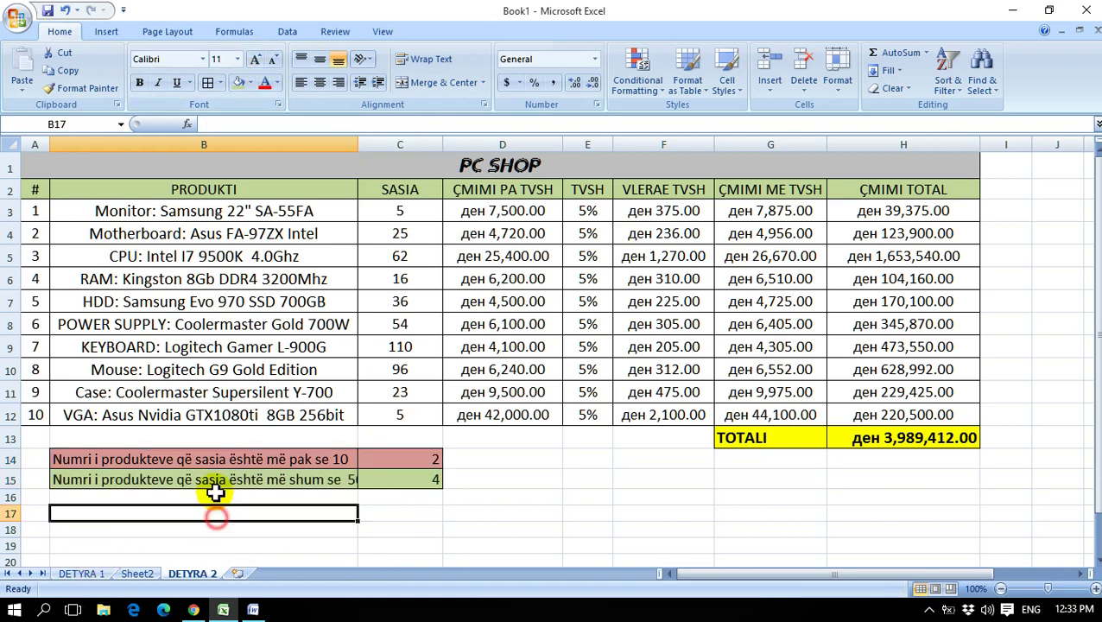
{"action": "left_click_drag", "start_coordinate": [358, 145], "coordinate": [381, 148]}
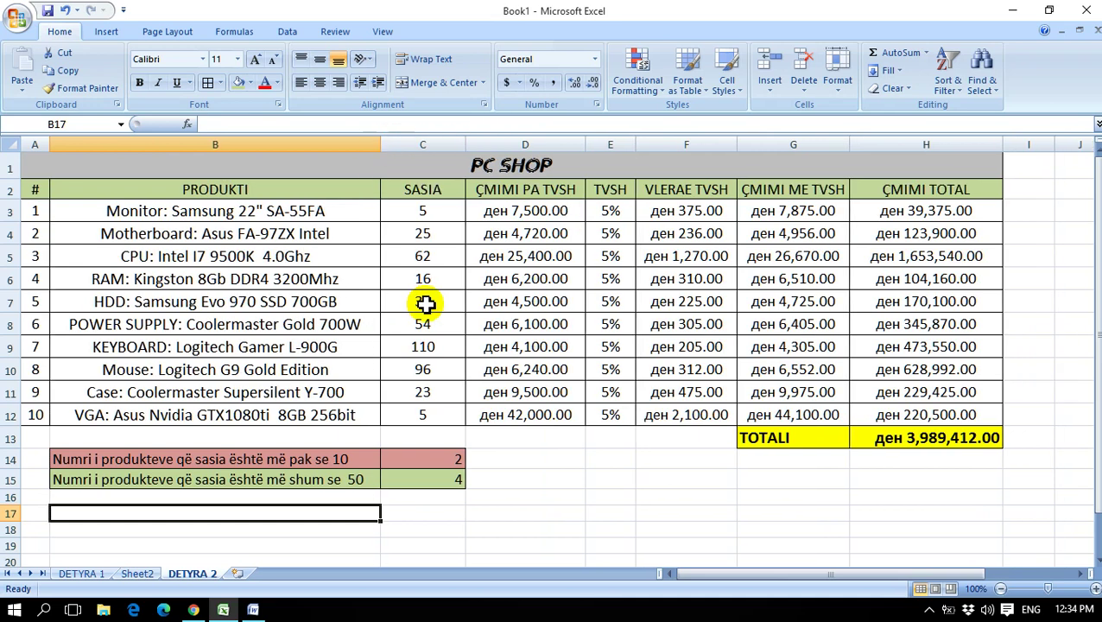
Step: Centre the two counts in C14:C15
{"action": "left_click_drag", "start_coordinate": [433, 457], "coordinate": [433, 480]}
{"action": "left_click", "coordinate": [319, 82]}
{"action": "left_click", "coordinate": [650, 499]}
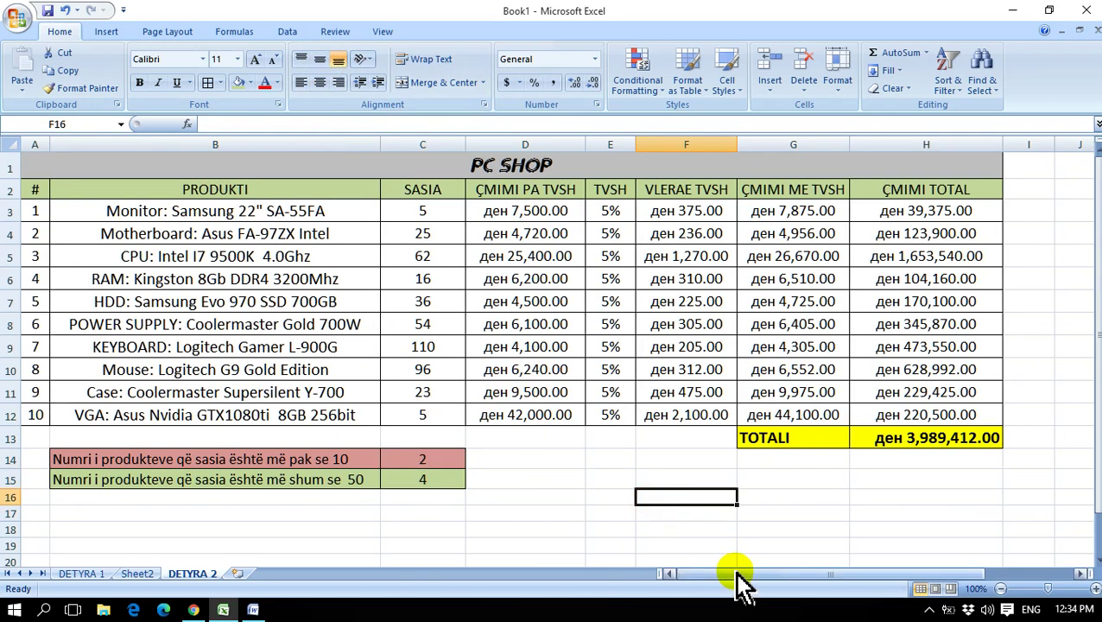